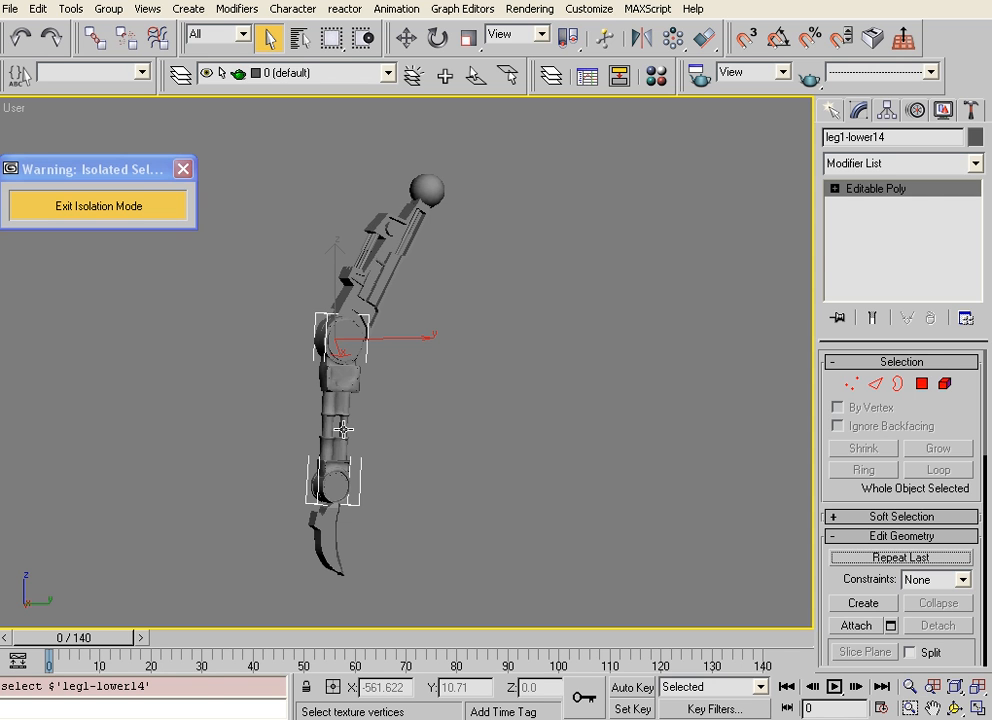
Select the foot claw leg1_foot14 and look at its existing UV layout in the Unwrap UVW editor
left_click(323, 565)
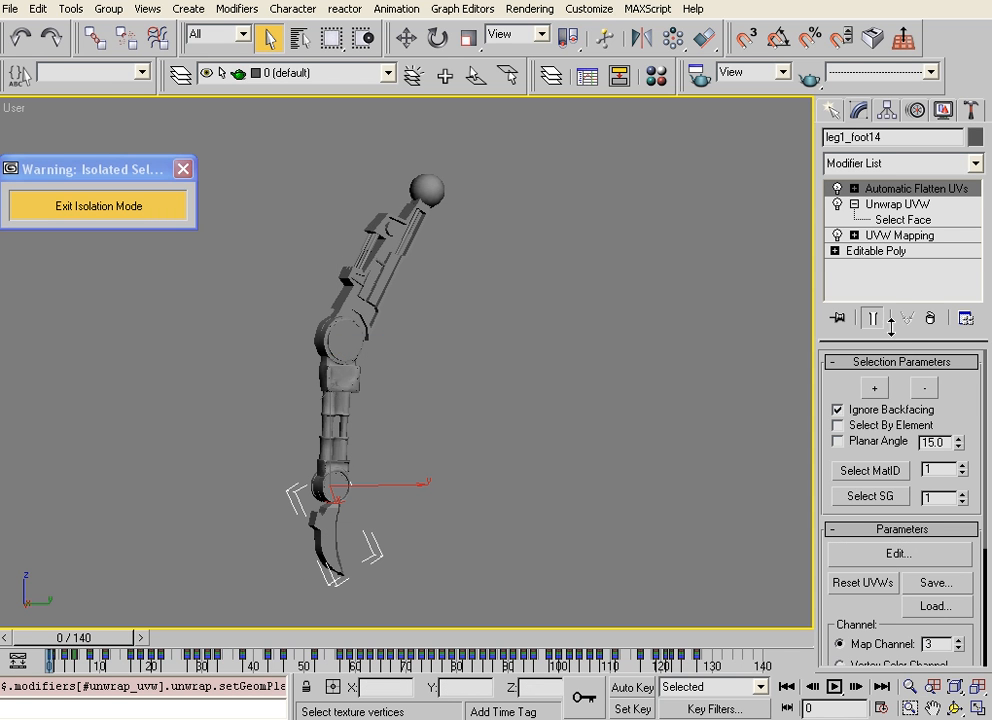
left_click(900, 553)
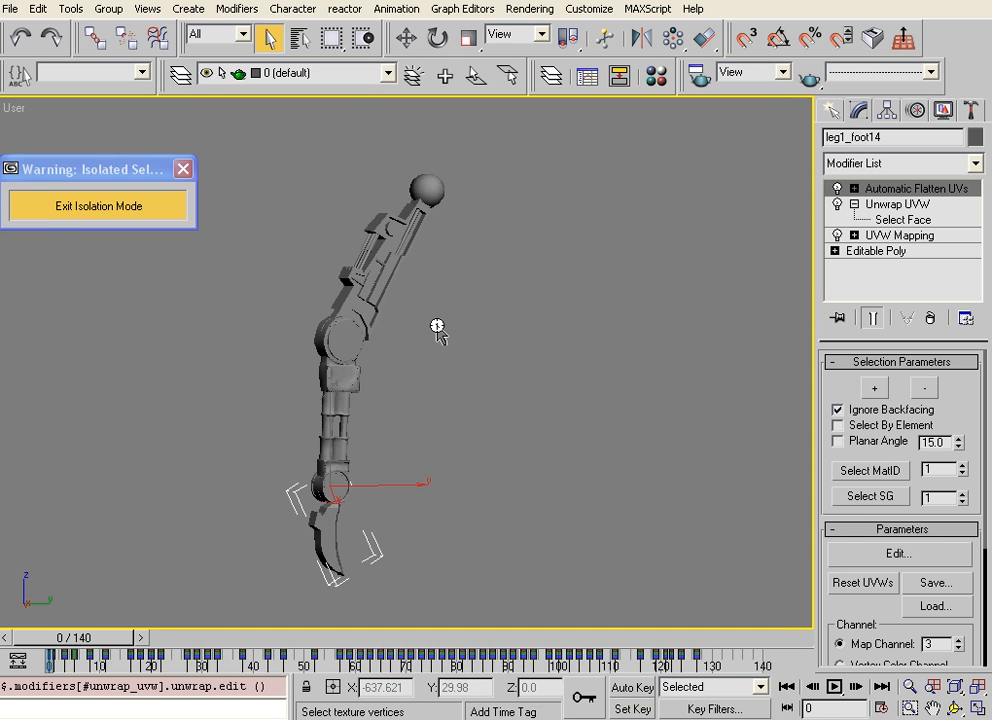
left_click(365, 381)
Select leg1-lower14 and check its separate parts at Element level, ending back at the whole-object level
left_click(348, 376)
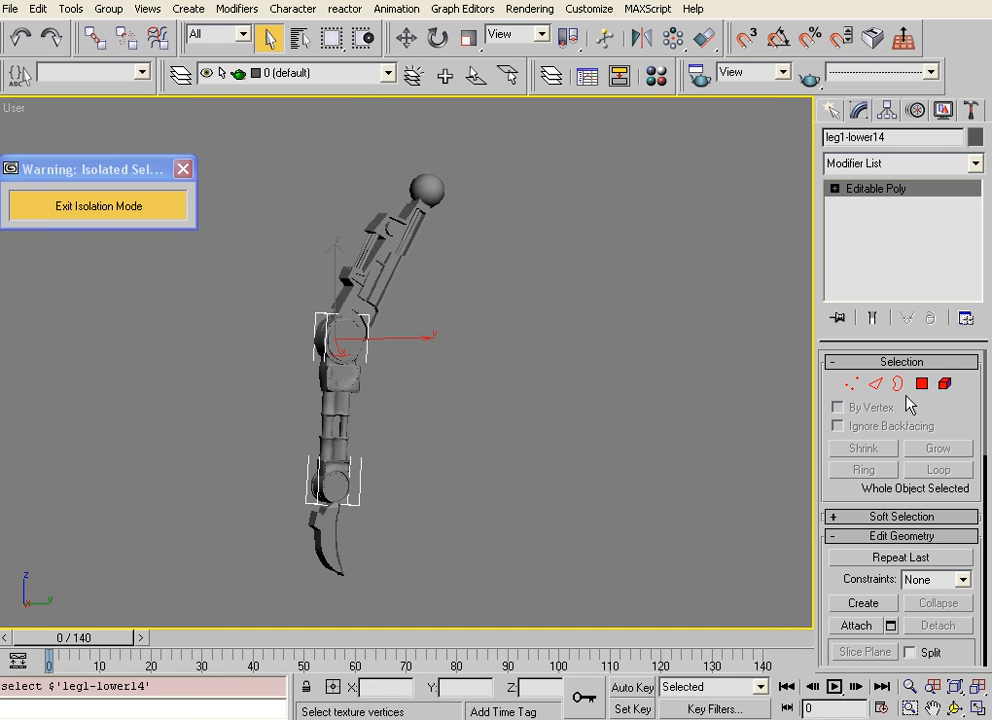
left_click(942, 382)
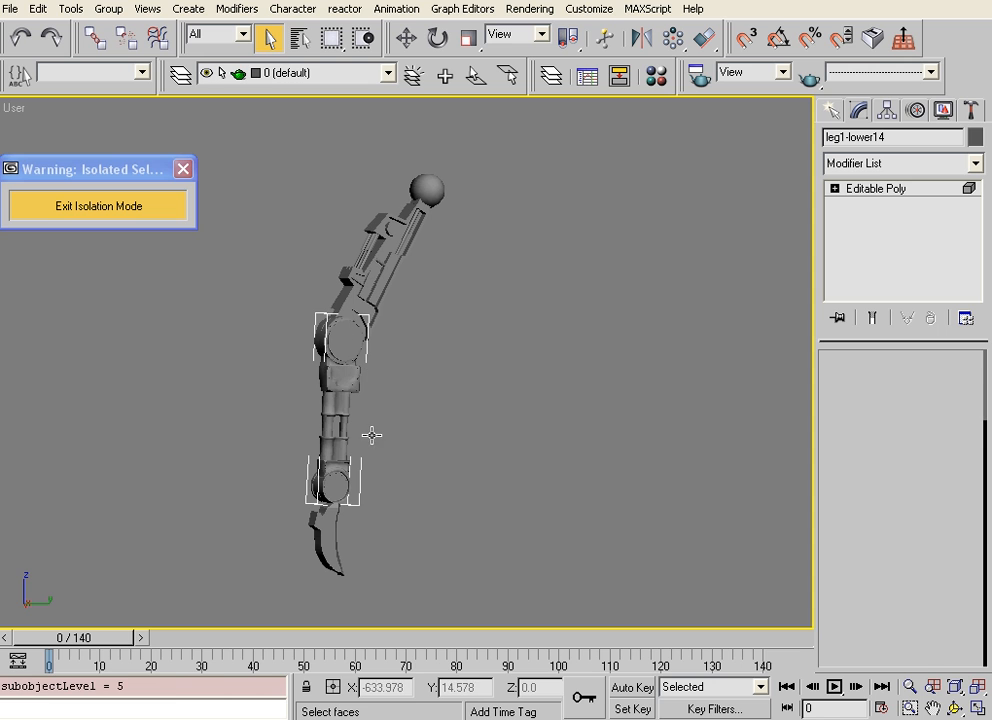
left_click_drag(372, 435, 403, 525)
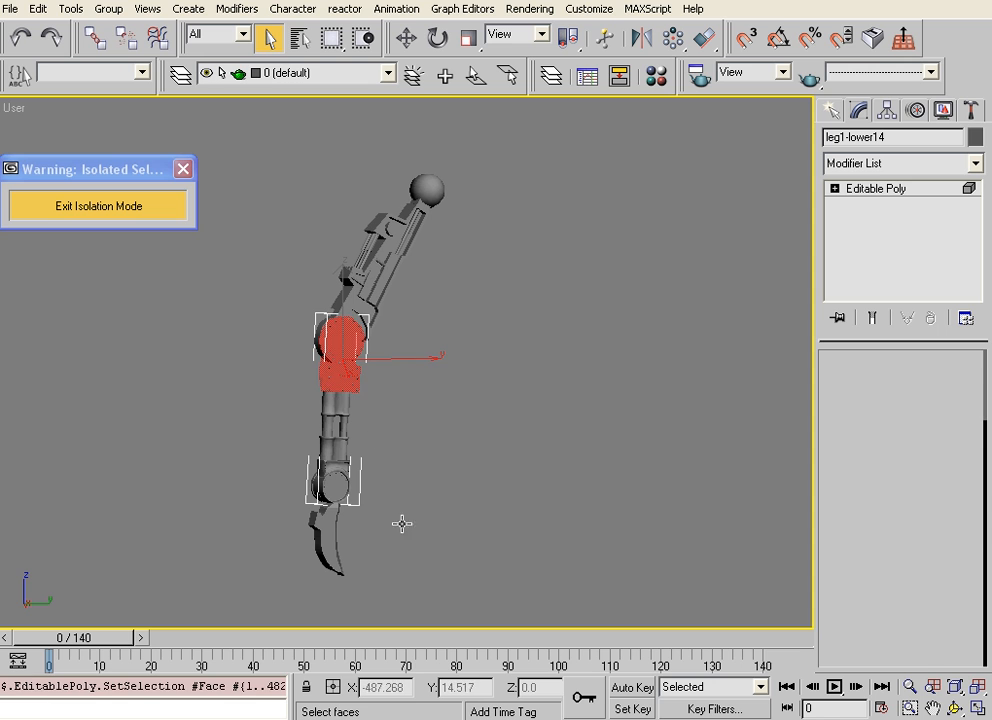
left_click(339, 411)
left_click(864, 190)
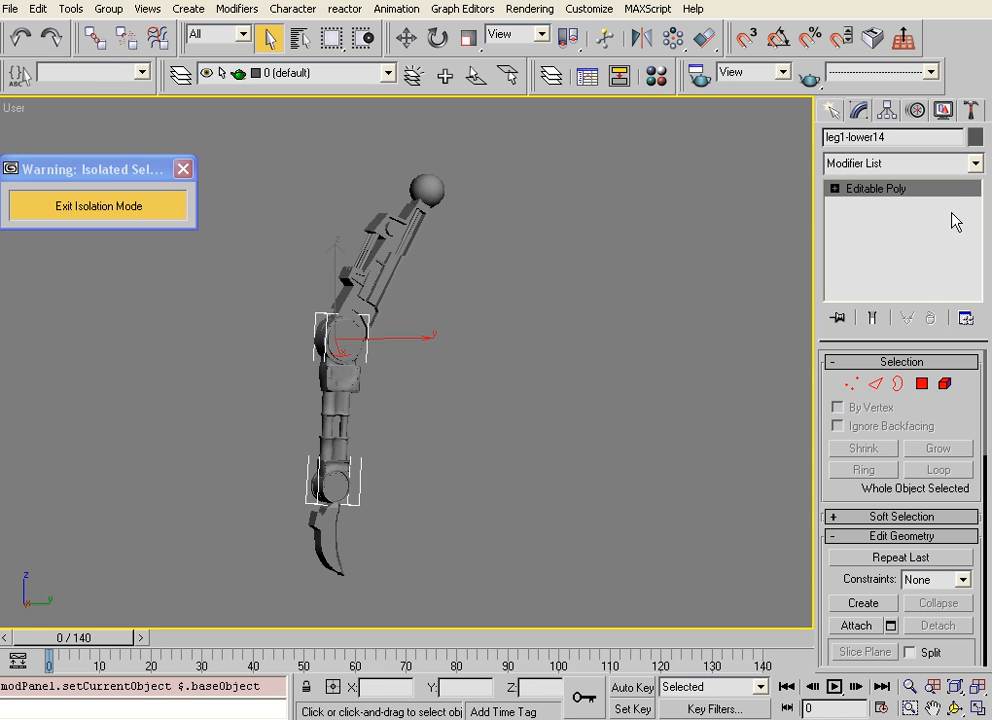
Add a UVW Map modifier to the whole leg1-lower14 object, with Box mapping fitted to the mesh
left_click(975, 163)
scroll(948, 420, "down", 15)
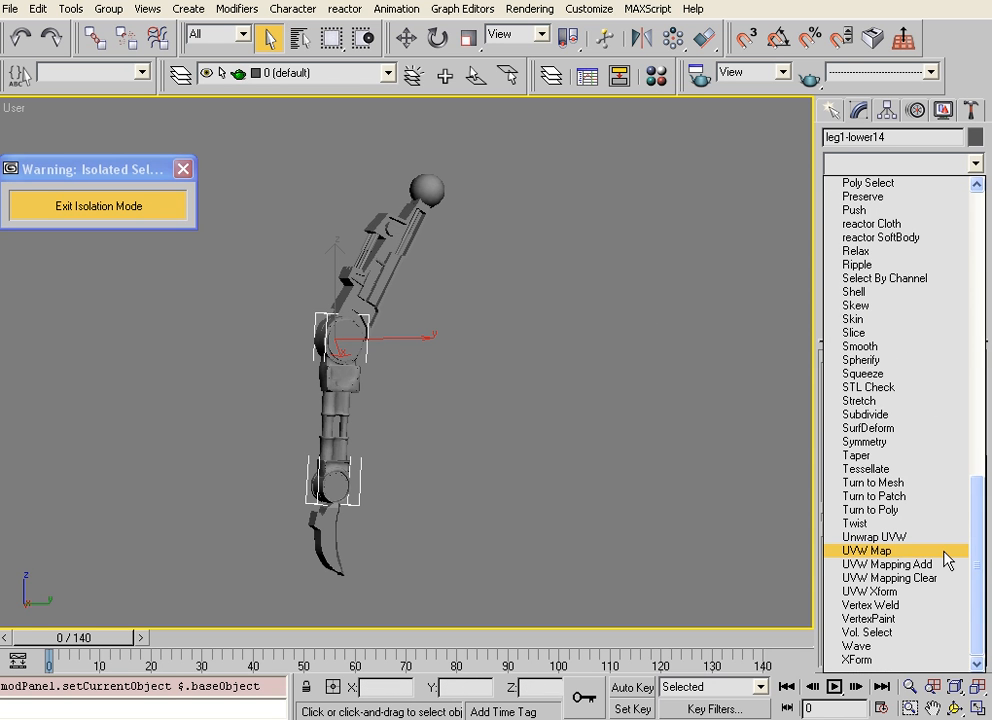
left_click(868, 550)
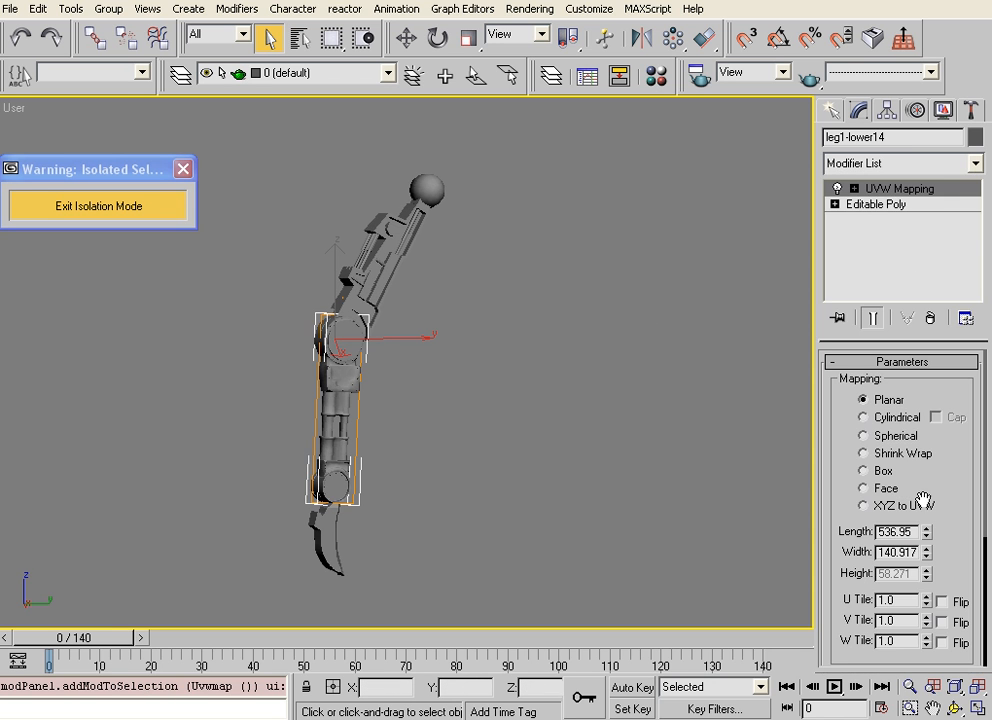
left_click(866, 470)
scroll(868, 535, "down", 3)
scroll(868, 535, "down", 5)
left_click(868, 580)
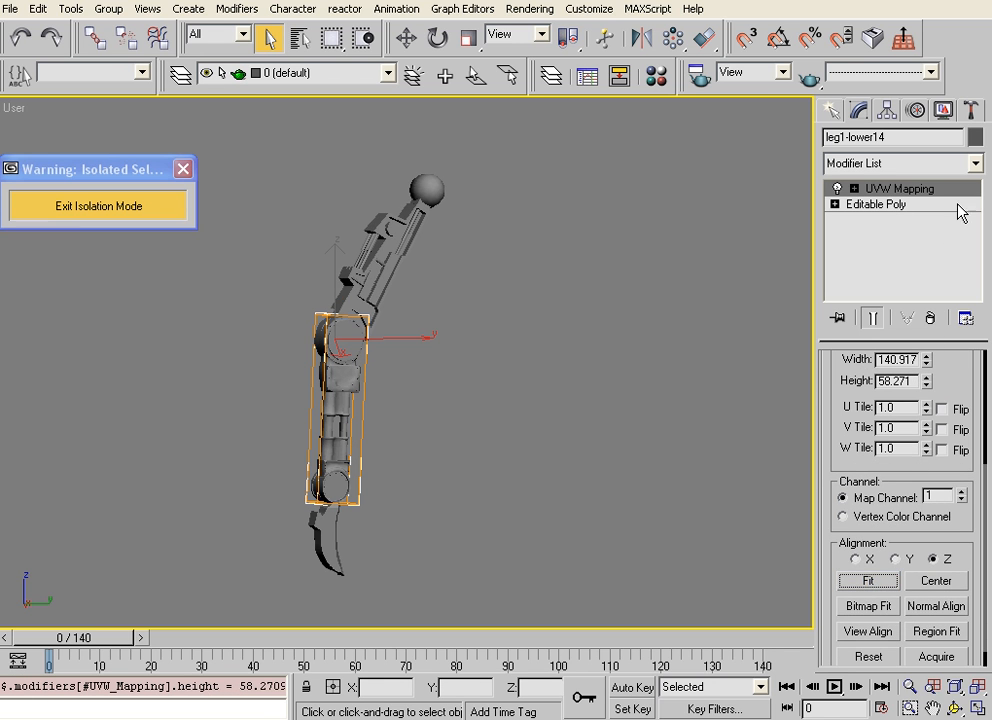
Add an Unwrap UVW modifier above the box mapping and open its UV editor
left_click(972, 164)
scroll(940, 400, "down", 15)
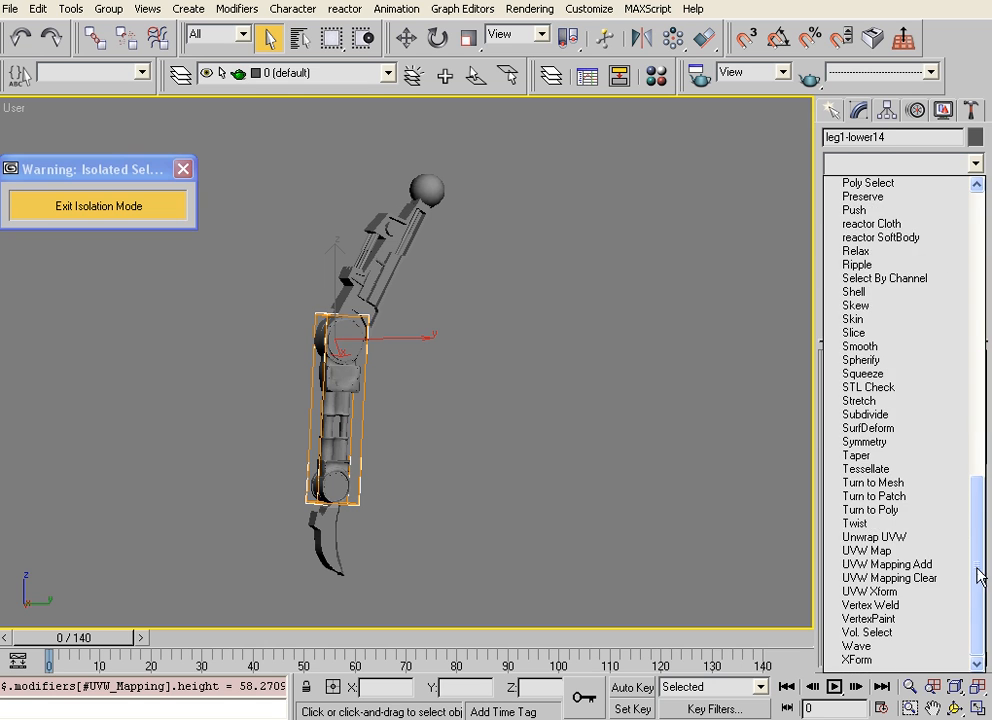
left_click(936, 538)
left_click(910, 555)
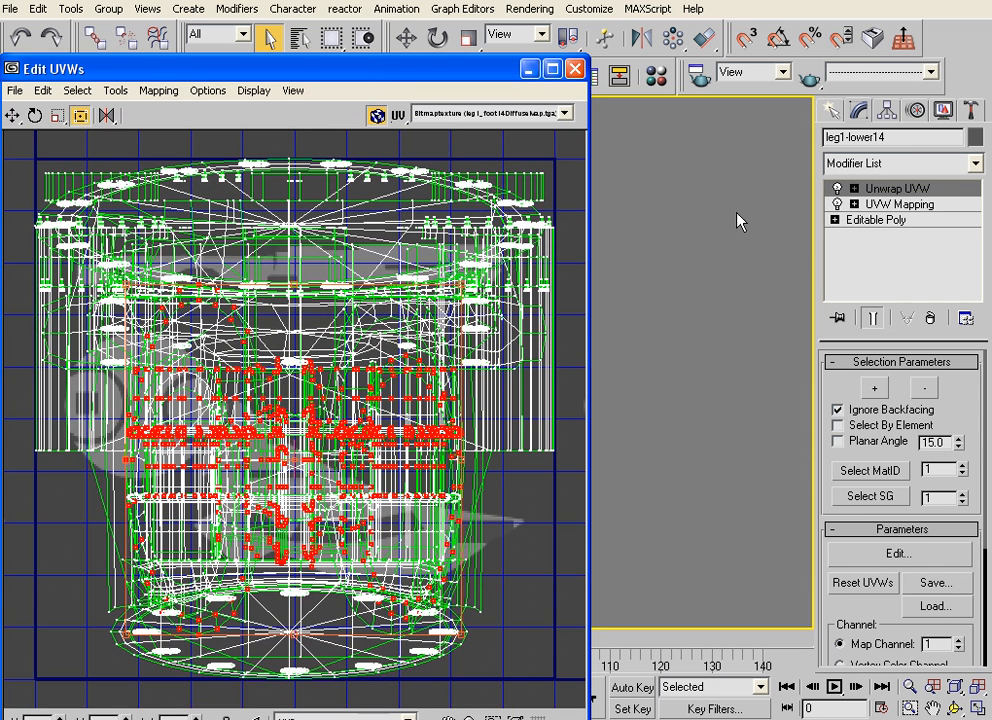
Set the box mapping's width to 536.95, copied from its length
left_click(900, 204)
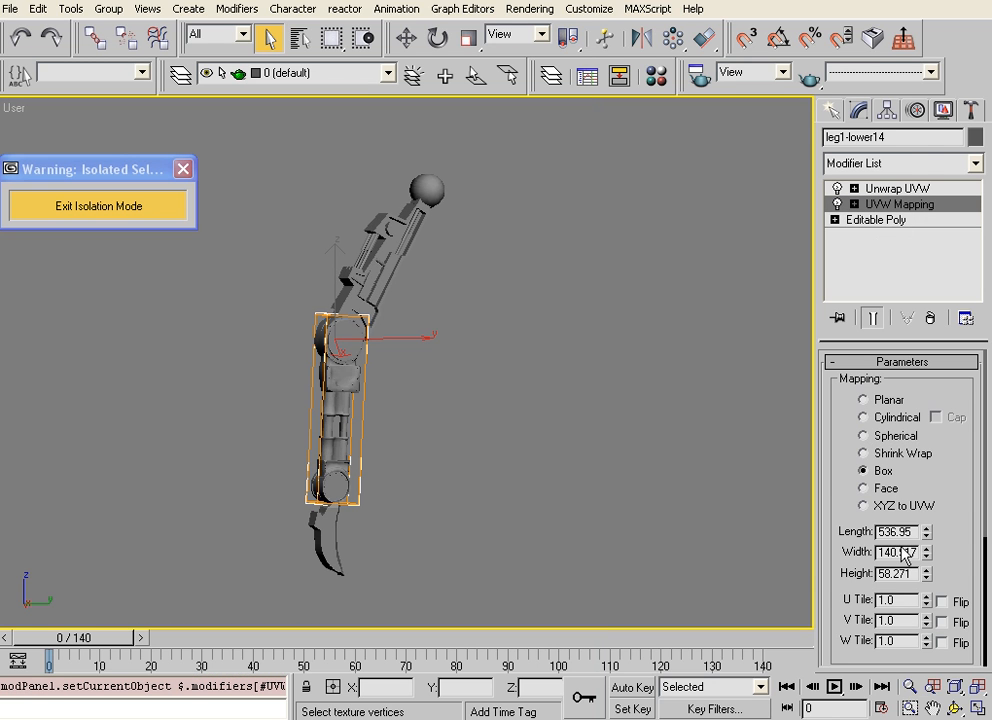
double_click(911, 532)
key("ctrl+c")
double_click(911, 550)
key("ctrl+v")
key("Return")
Reset the UVWs in the Unwrap UVW modifier, examine the updated layout in the UV editor, and close the editor
left_click(892, 273)
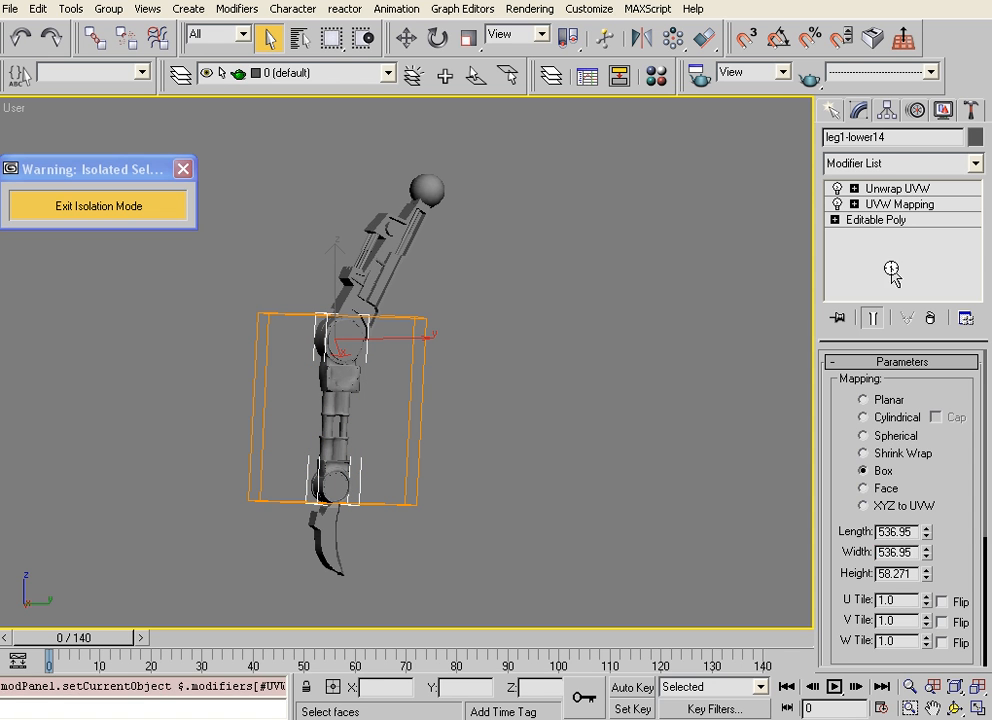
left_click(895, 582)
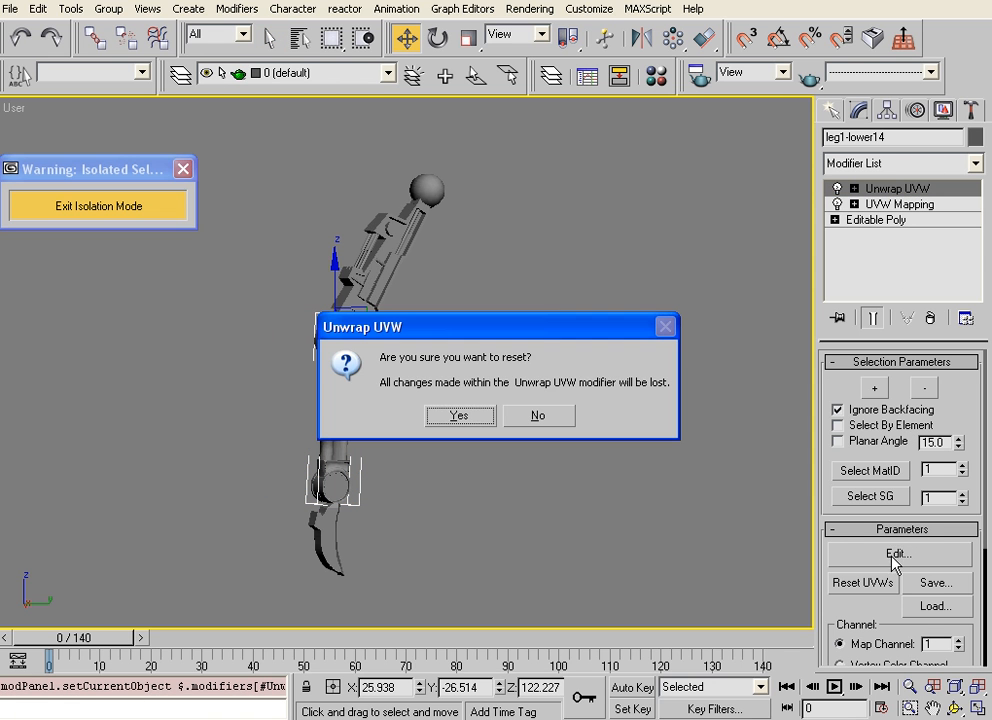
left_click(458, 415)
left_click(918, 553)
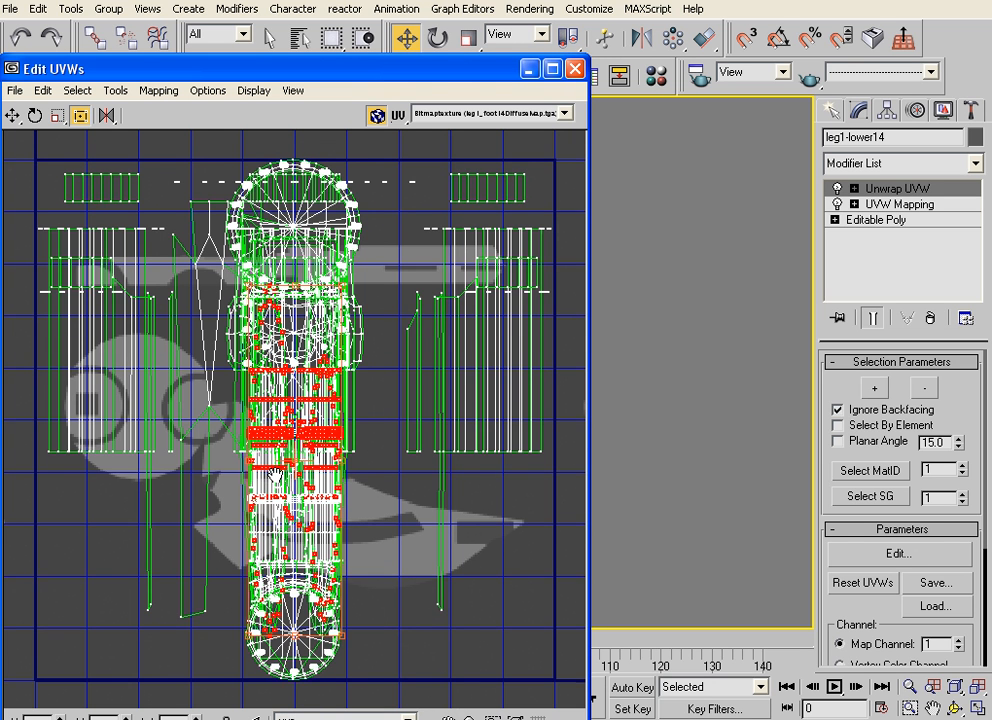
scroll(275, 475, "down", 3)
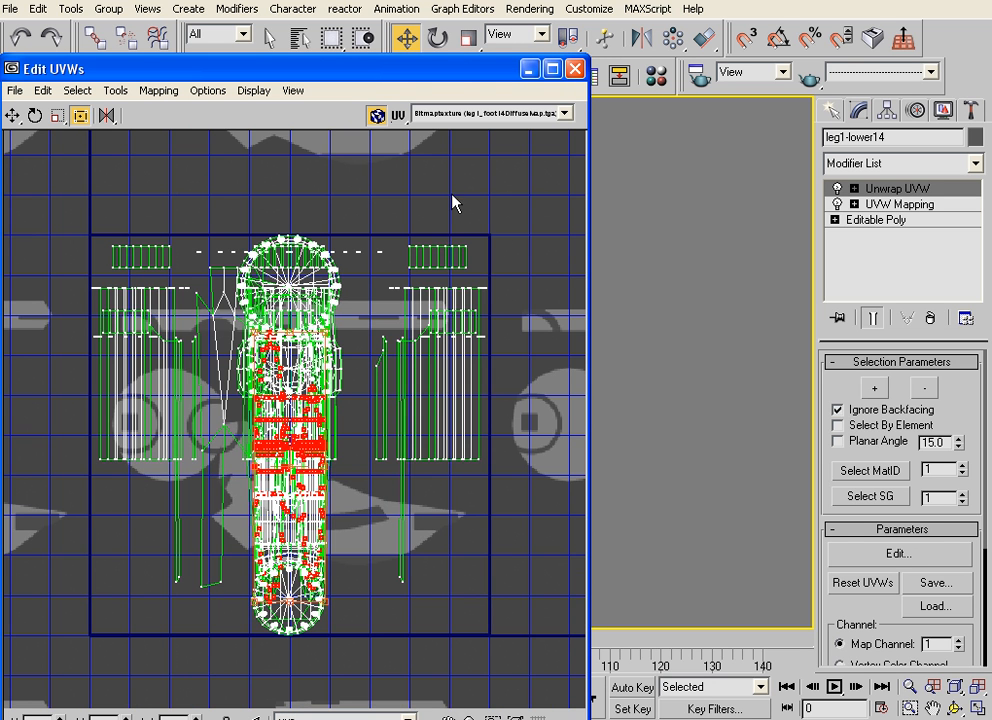
left_click(575, 69)
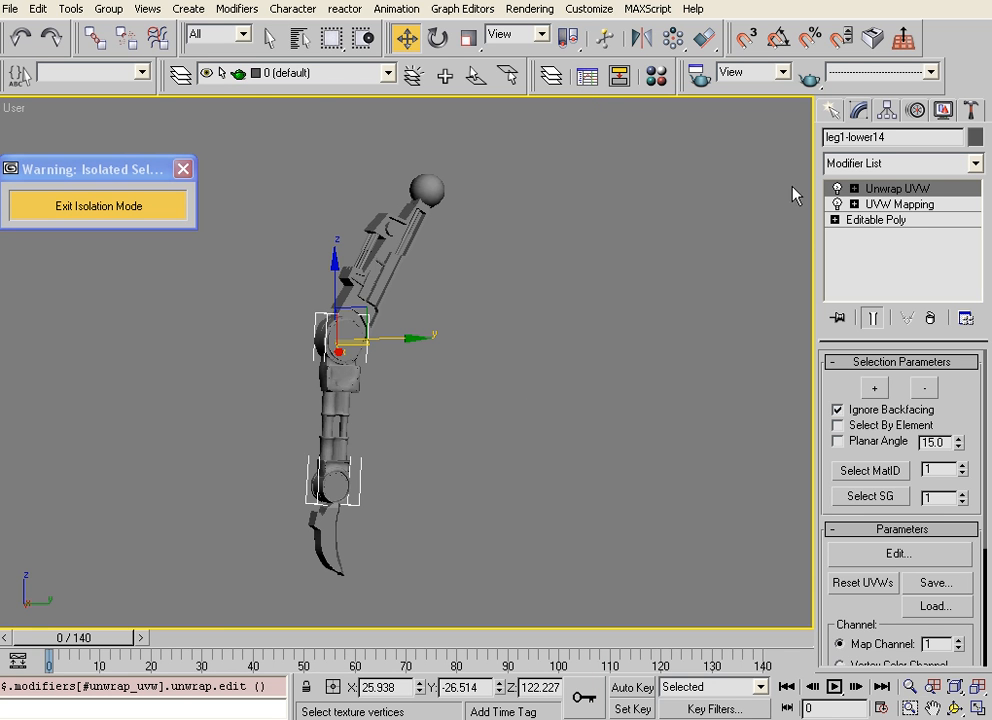
Delete the Unwrap UVW and UVW Mapping modifiers from leg1-lower14, and inspect the leg's mesh in wireframe
left_click(929, 318)
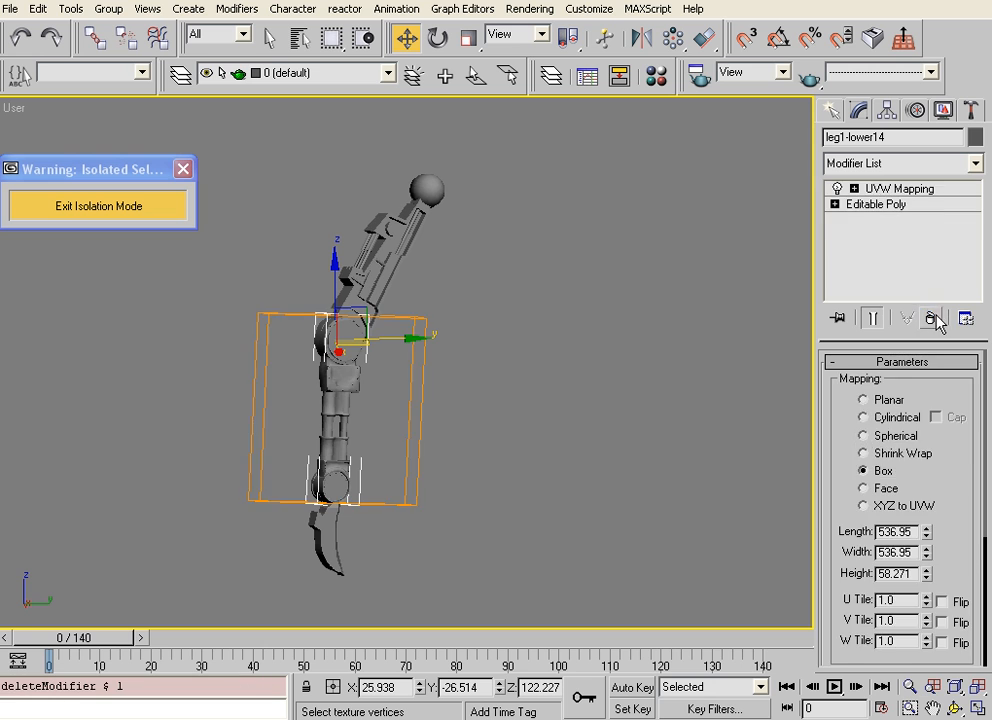
left_click(929, 318)
key("F3")
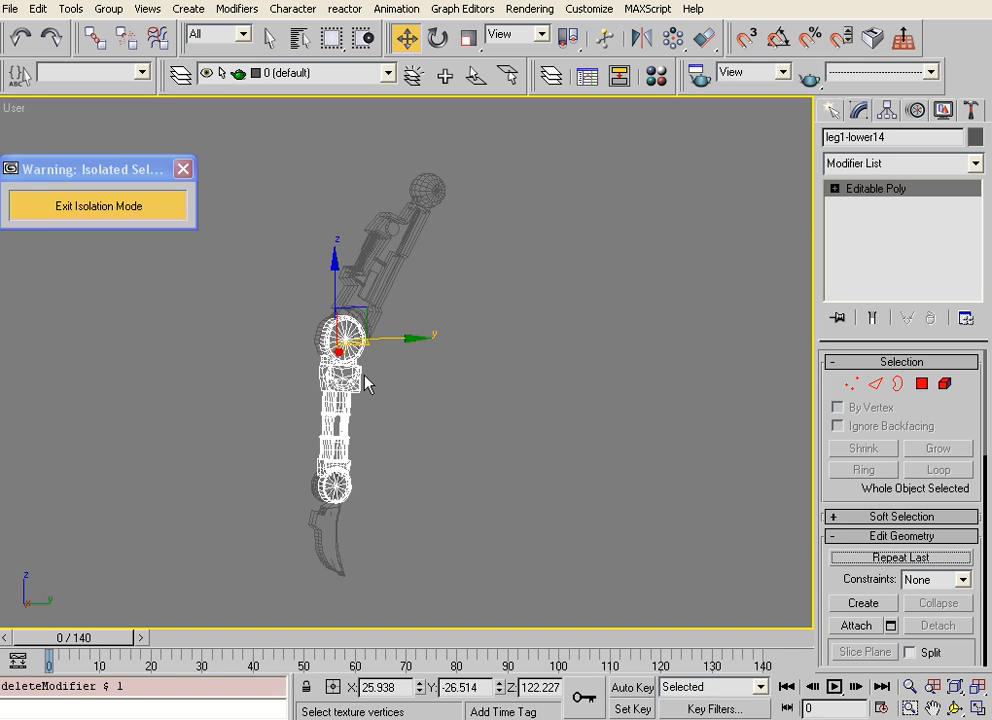
middle_click_drag(526, 422, 688, 468)
scroll(688, 468, "down", 2)
key("F3")
Add a Mesh Select modifier to leg1-lower14 and set it to Element selection
left_click(977, 165)
left_click_drag(979, 251, 986, 415)
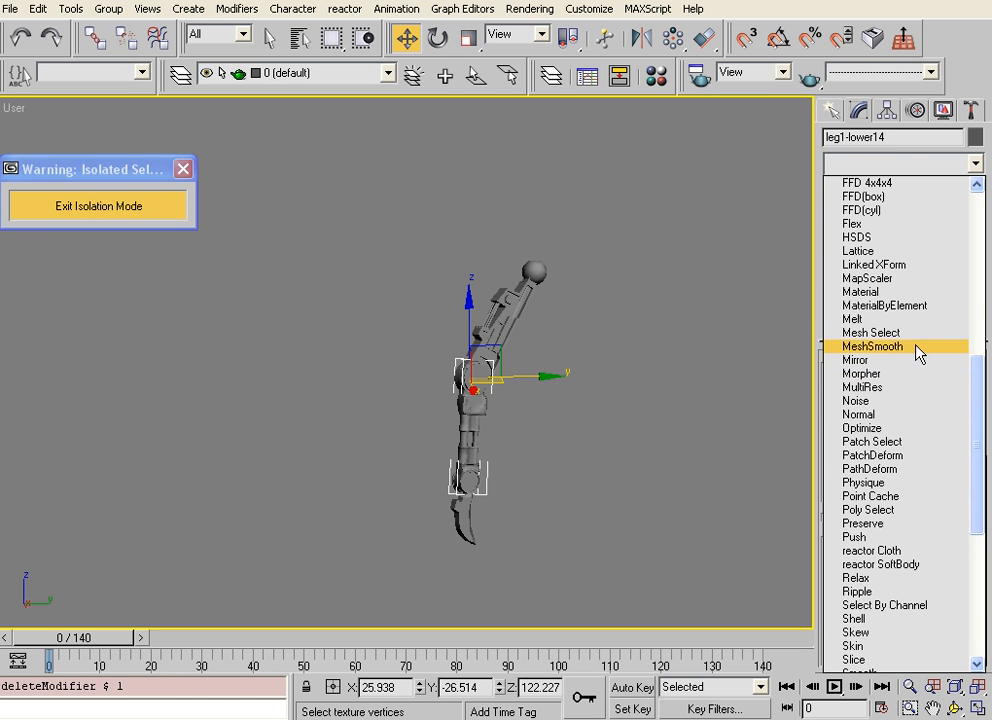
left_click(870, 332)
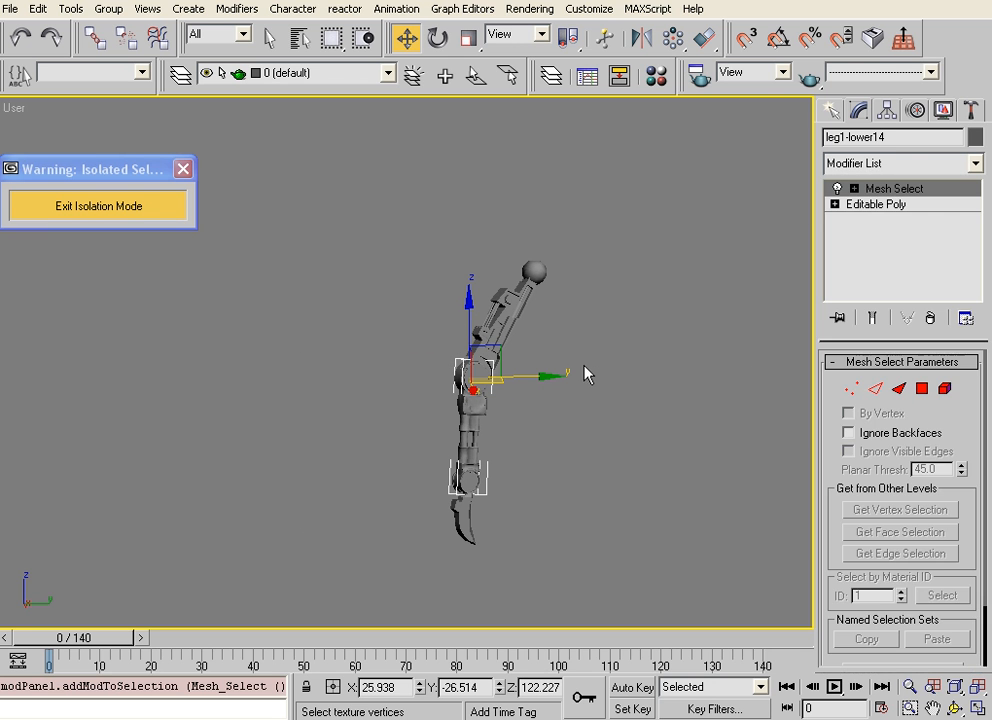
left_click(945, 389)
Select the upper knee joint block, the lower ankle joint and the lower cylinder section together as elements
left_click(412, 390)
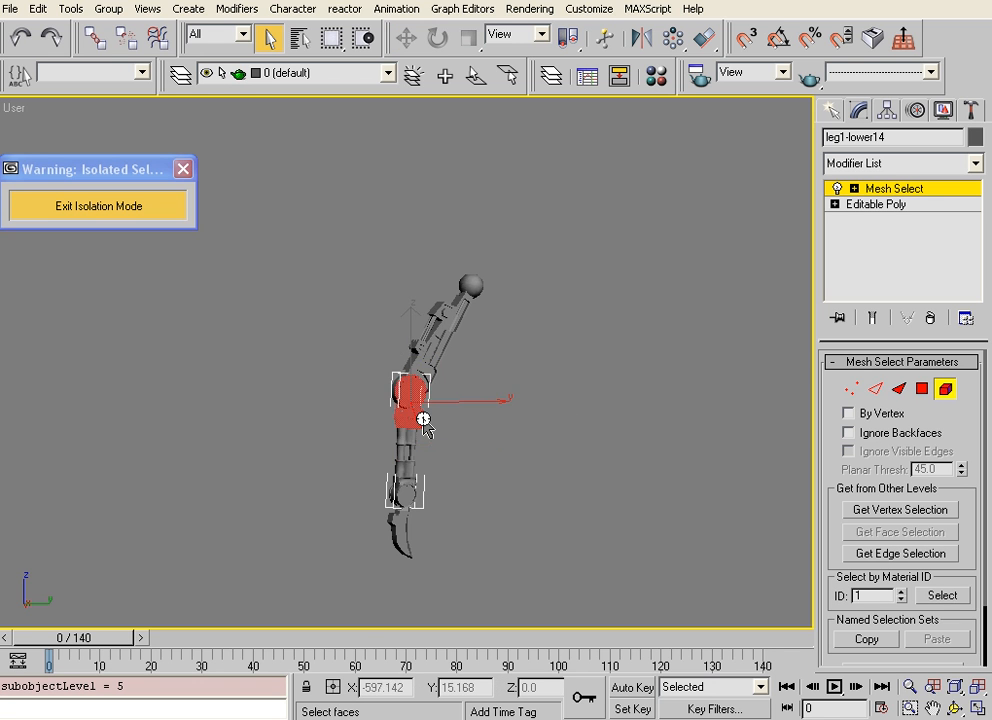
scroll(423, 418, "up", 8)
middle_click_drag(421, 449, 449, 260)
left_click(423, 531, "ctrl")
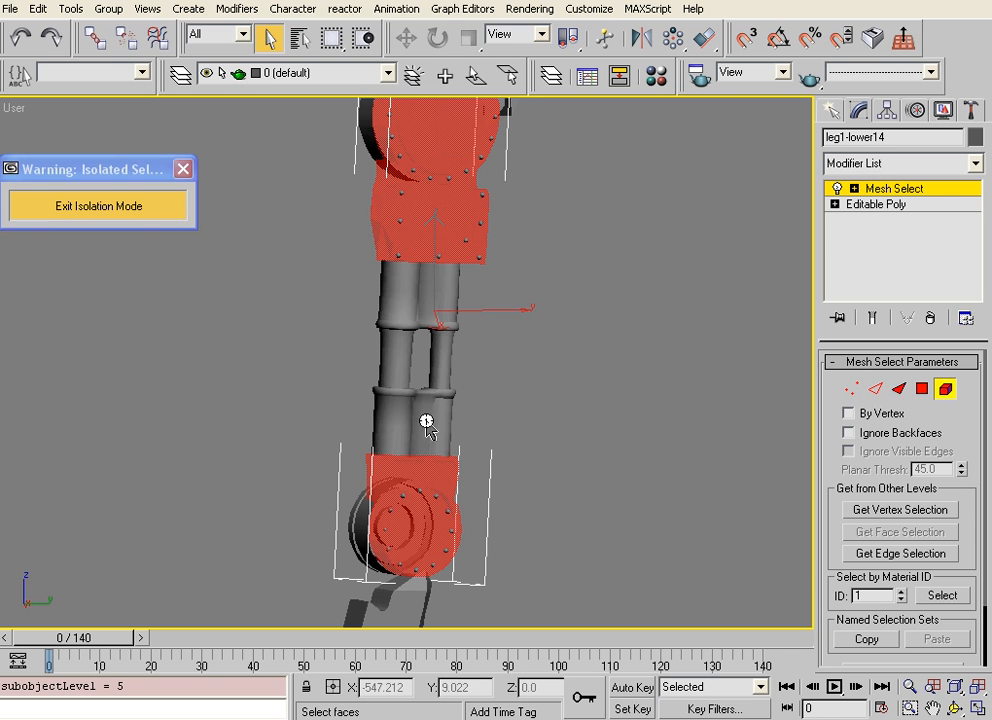
left_click(427, 424, "ctrl")
Add a UVW Map modifier to the selected elements, with Box mapping fitted to them
left_click(975, 166)
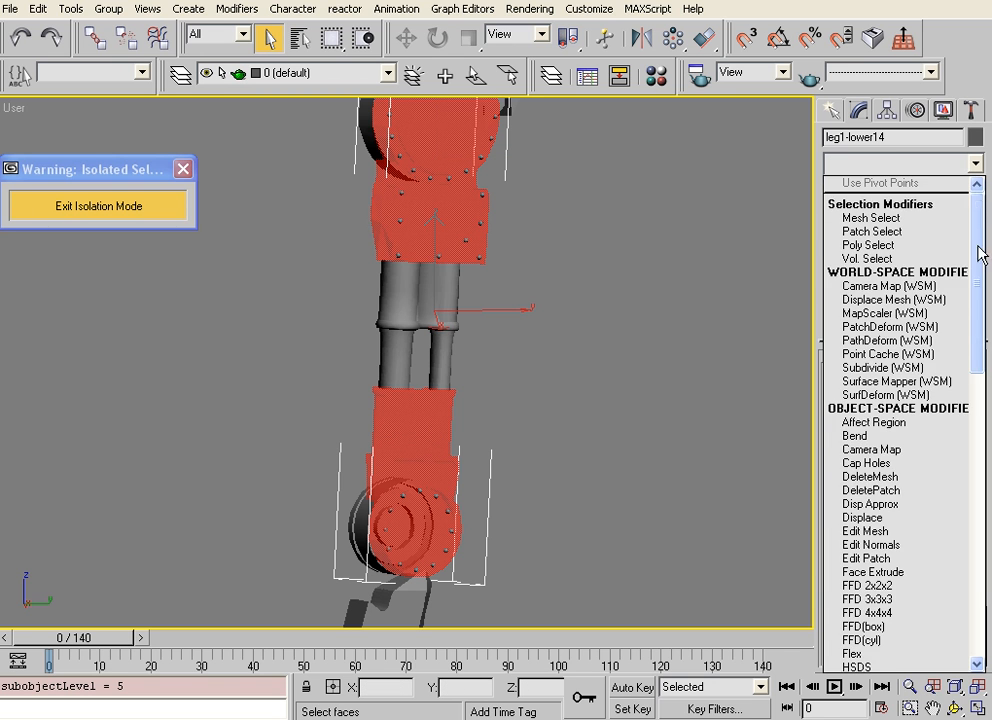
scroll(940, 480, "down", 10)
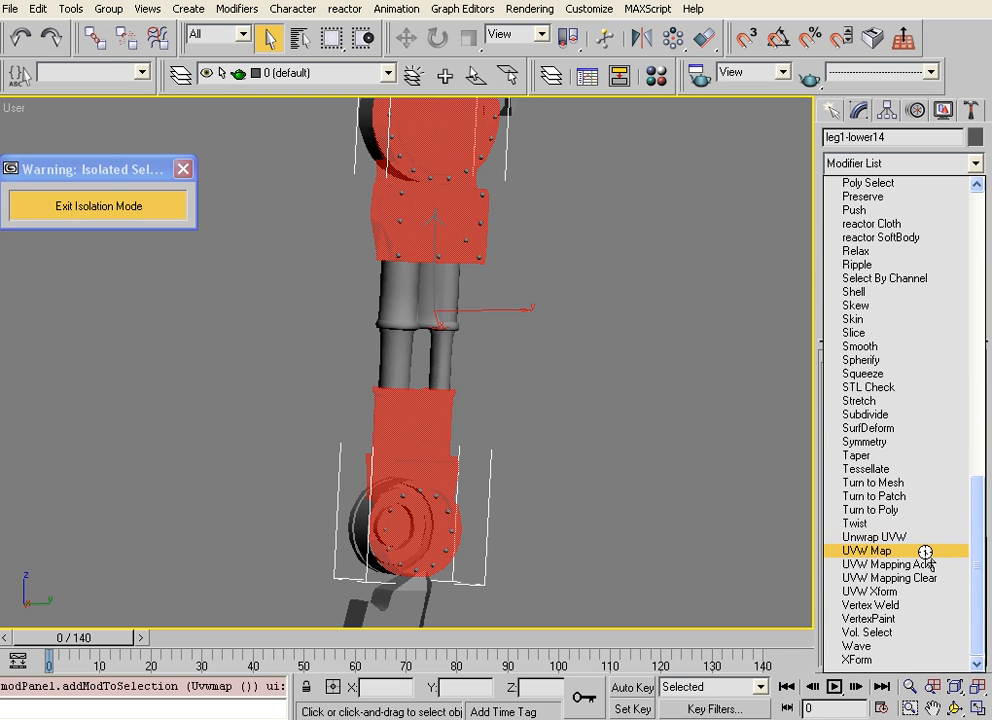
left_click(940, 552)
left_click(882, 453)
left_click(882, 470)
left_click_drag(915, 483, 922, 404)
scroll(874, 588, "down", 3)
left_click(862, 560)
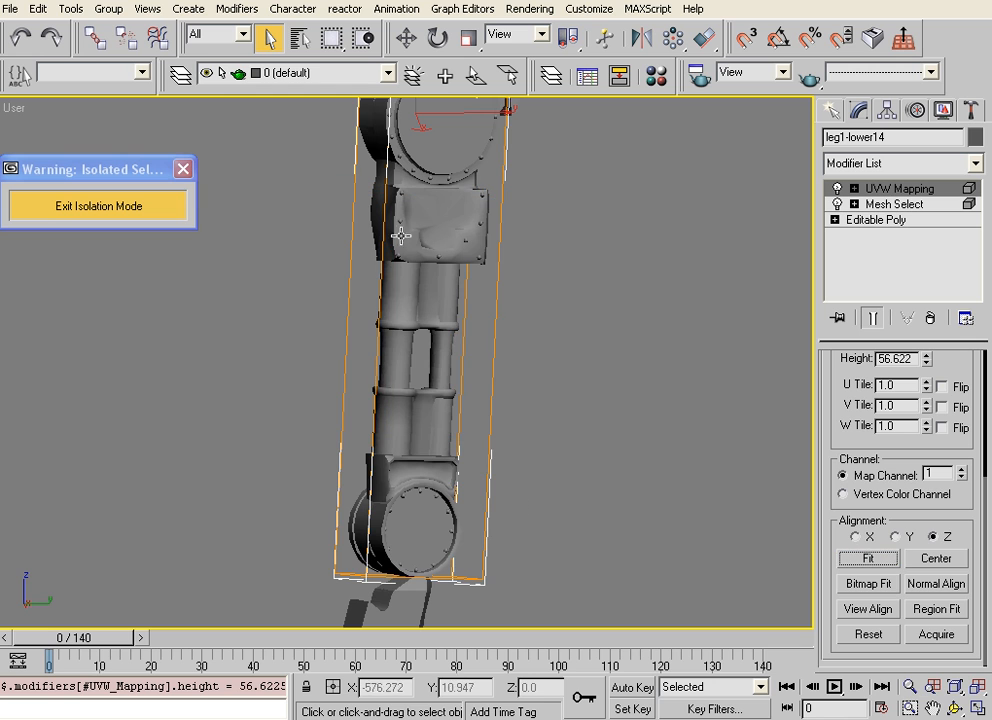
Set the box mapping's width and height to 536.95, matching its length
scroll(862, 450, "up", 2)
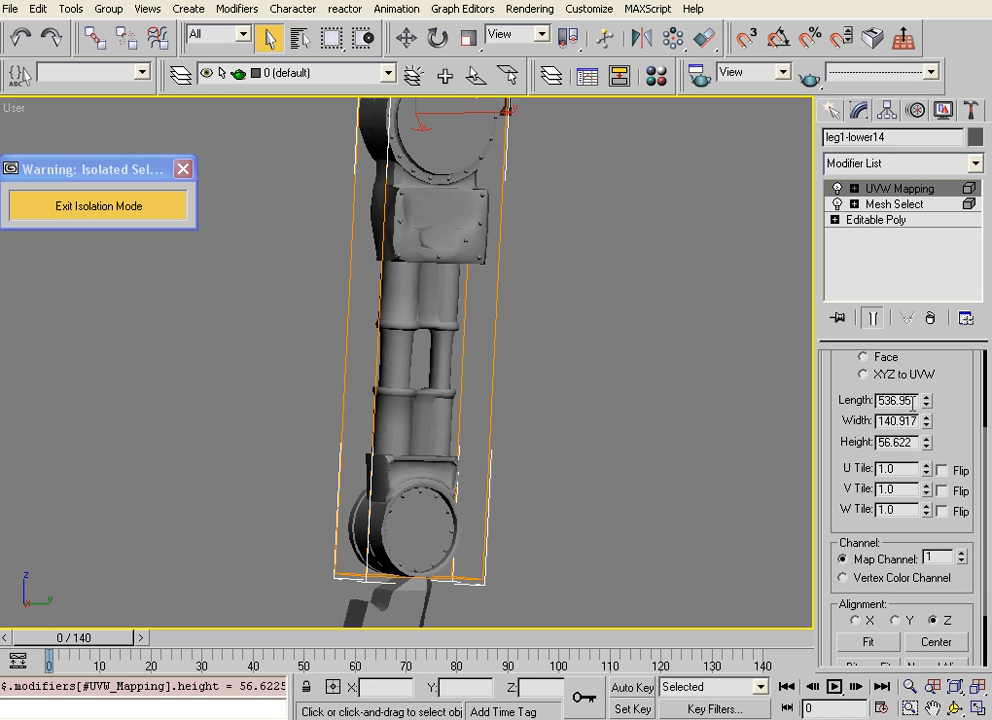
double_click(906, 400)
key("ctrl+c")
key("Tab")
key("ctrl+v")
key("Return")
scroll(932, 445, "up", 3)
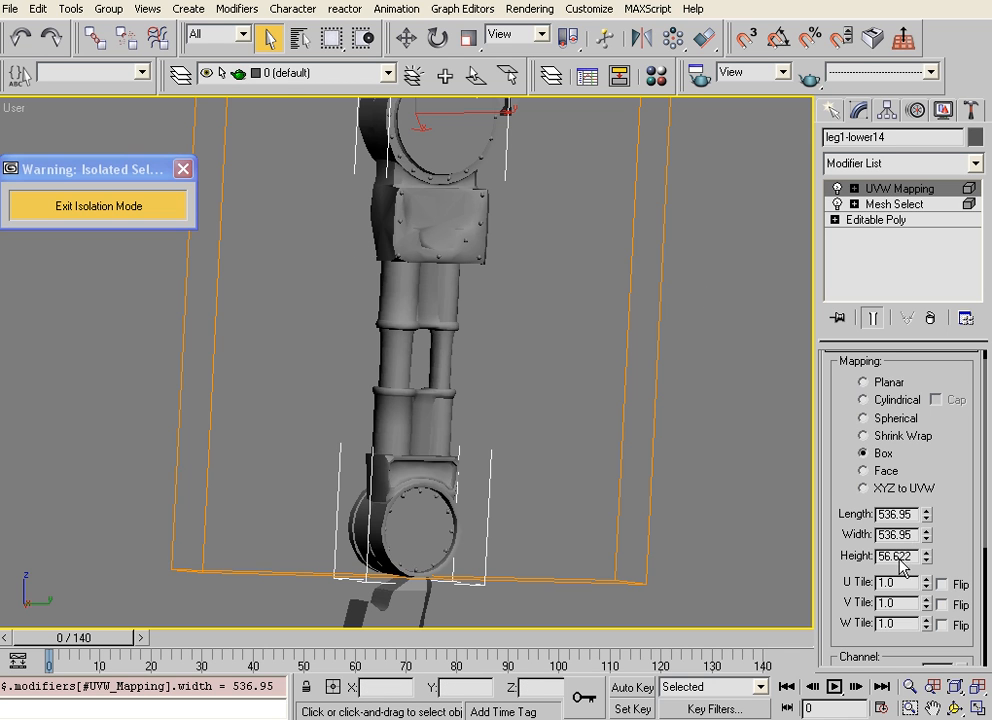
key("Return")
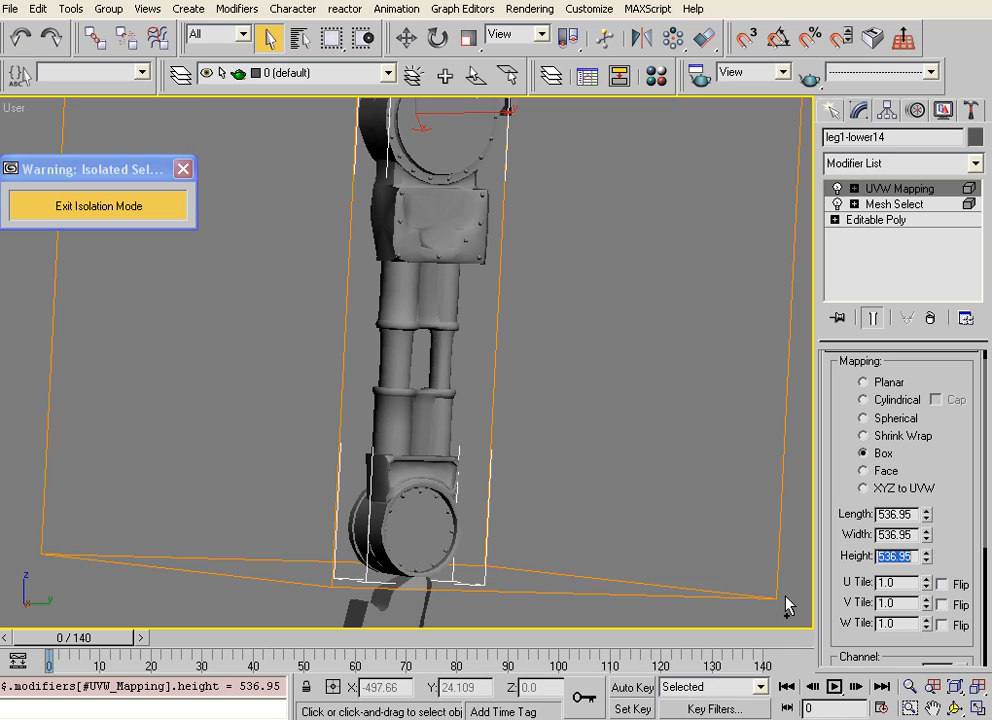
Add an Unwrap UVW modifier above the selected elements' box mapping, review the mapping parameters, and open the UV editor
left_click(975, 164)
scroll(979, 288, "down", 10)
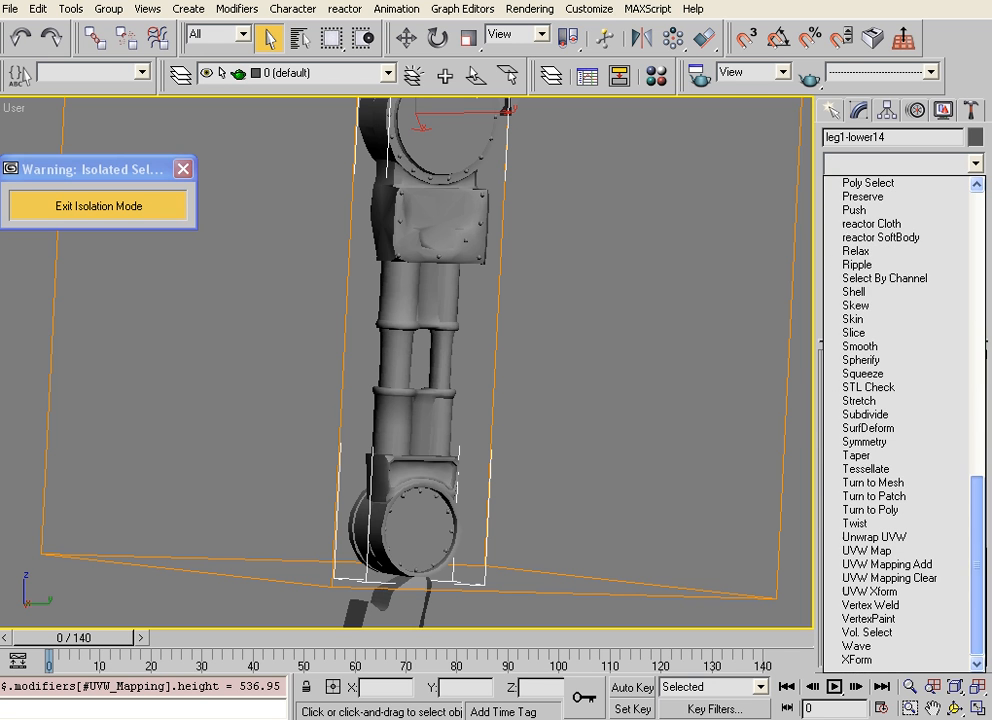
left_click(897, 552)
left_click(900, 203)
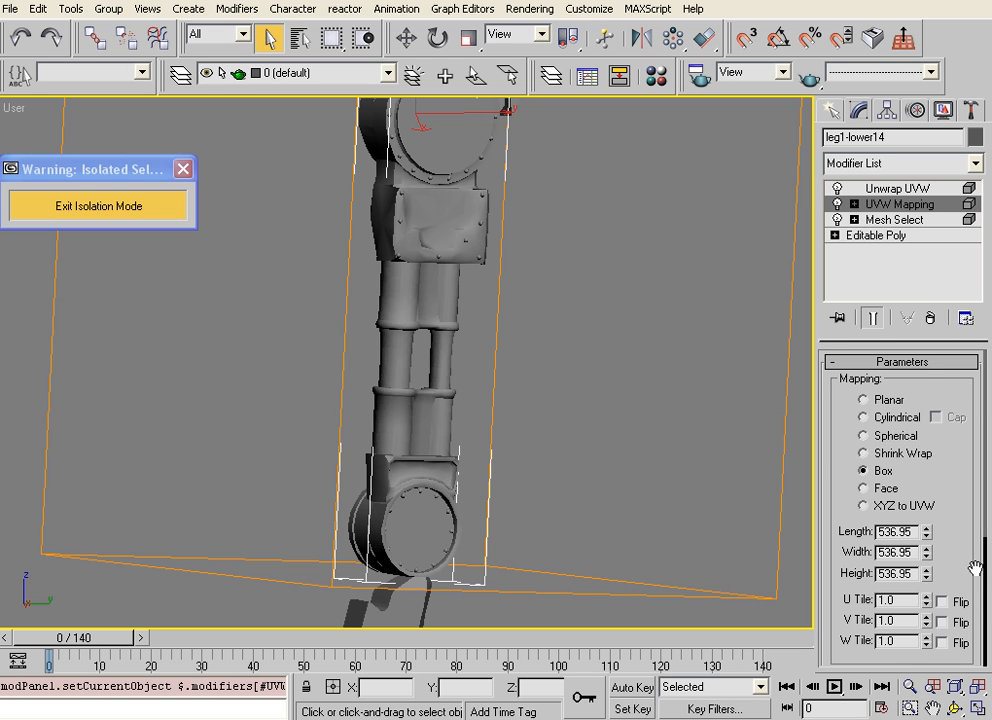
scroll(980, 565, "down", 5)
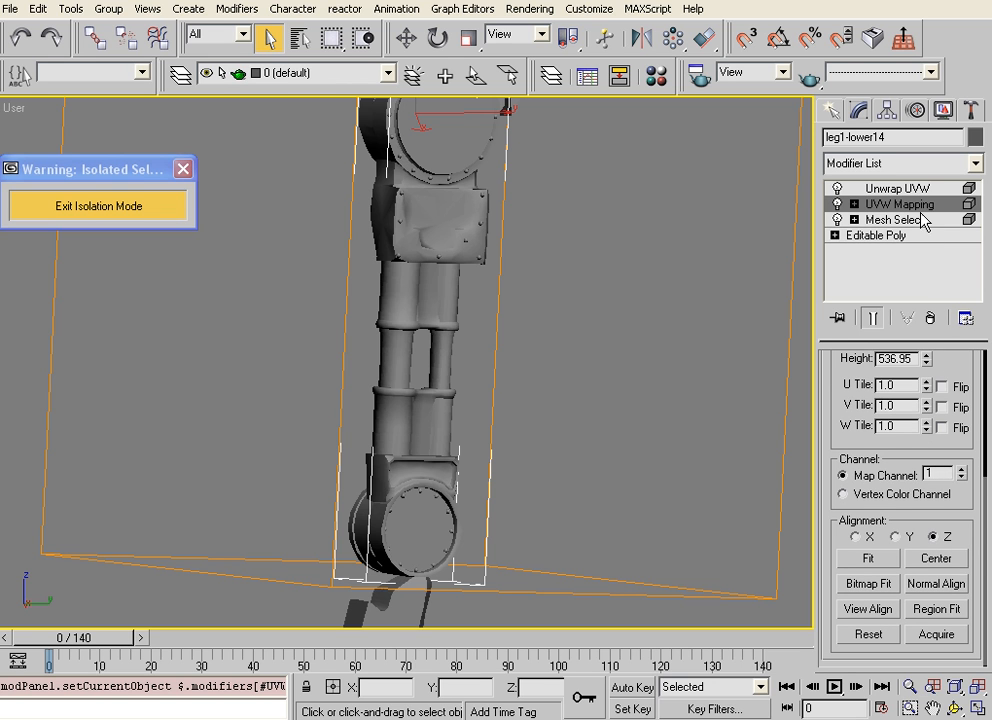
left_click(897, 188)
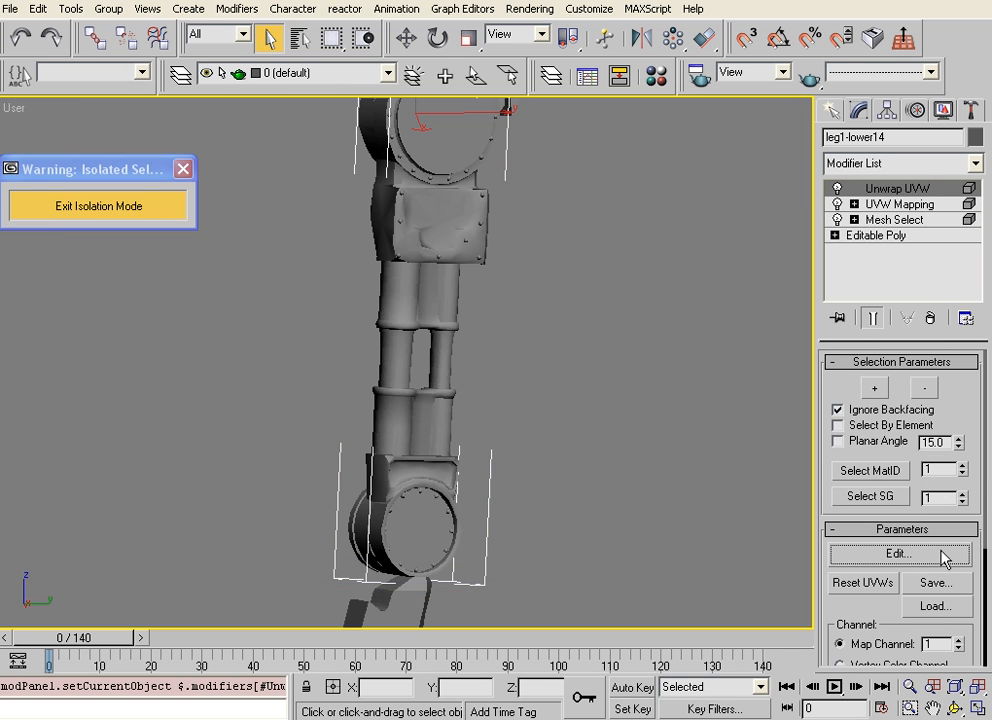
scroll(888, 455, "down", 4)
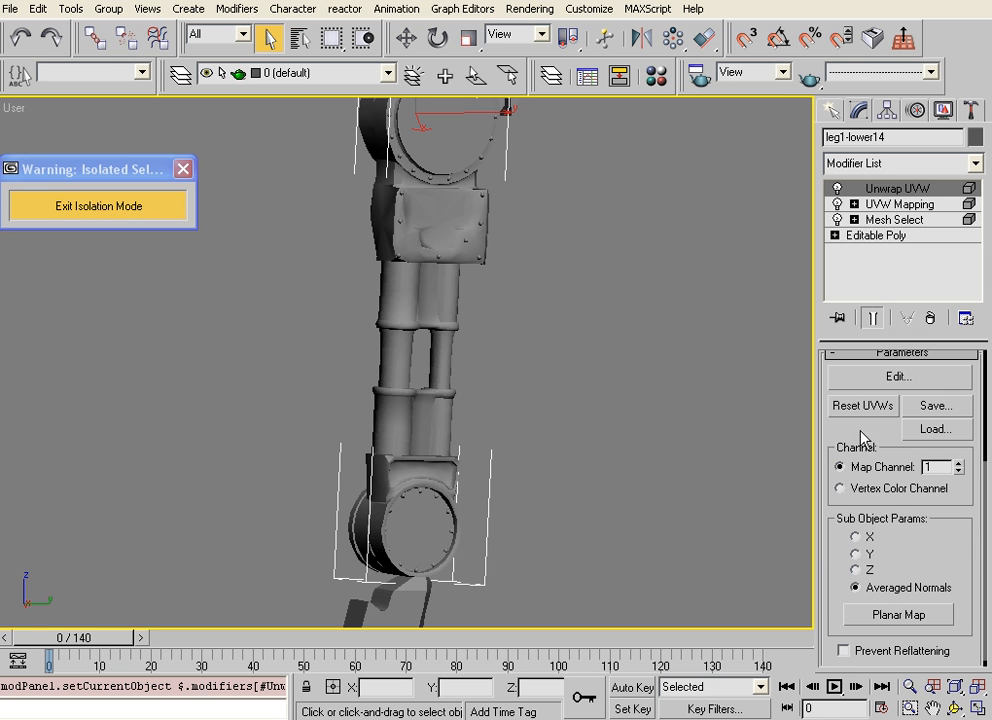
left_click_drag(899, 449, 850, 556)
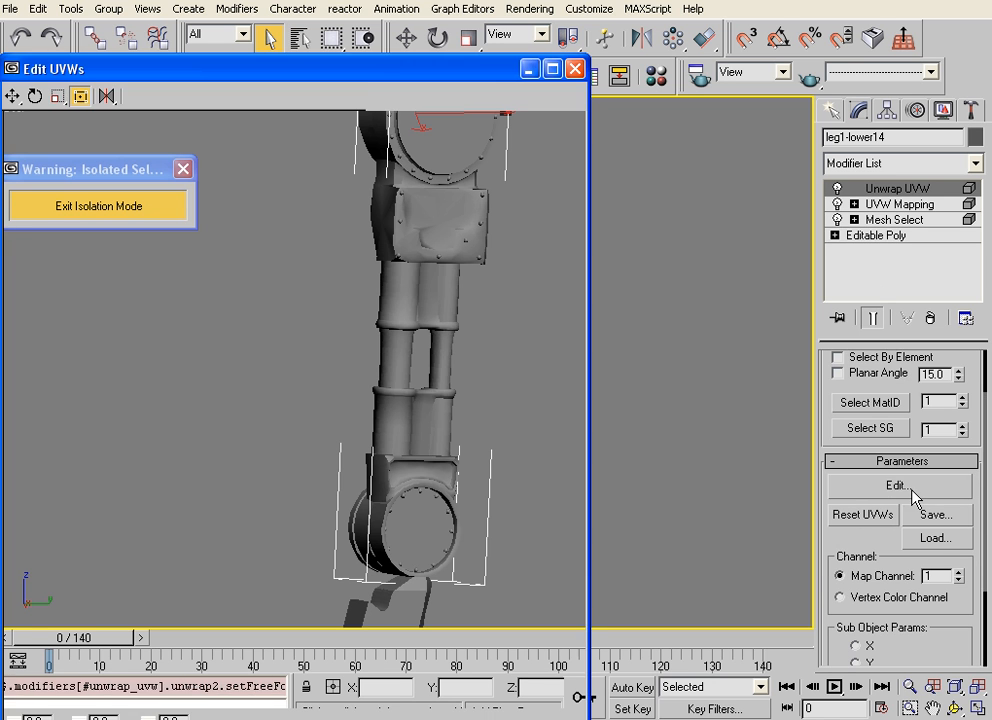
Examine the box-mapped UV layout of the joints and lower cylinder section, checking the horizontal middle cluster with the Move tool active
left_click(857, 488)
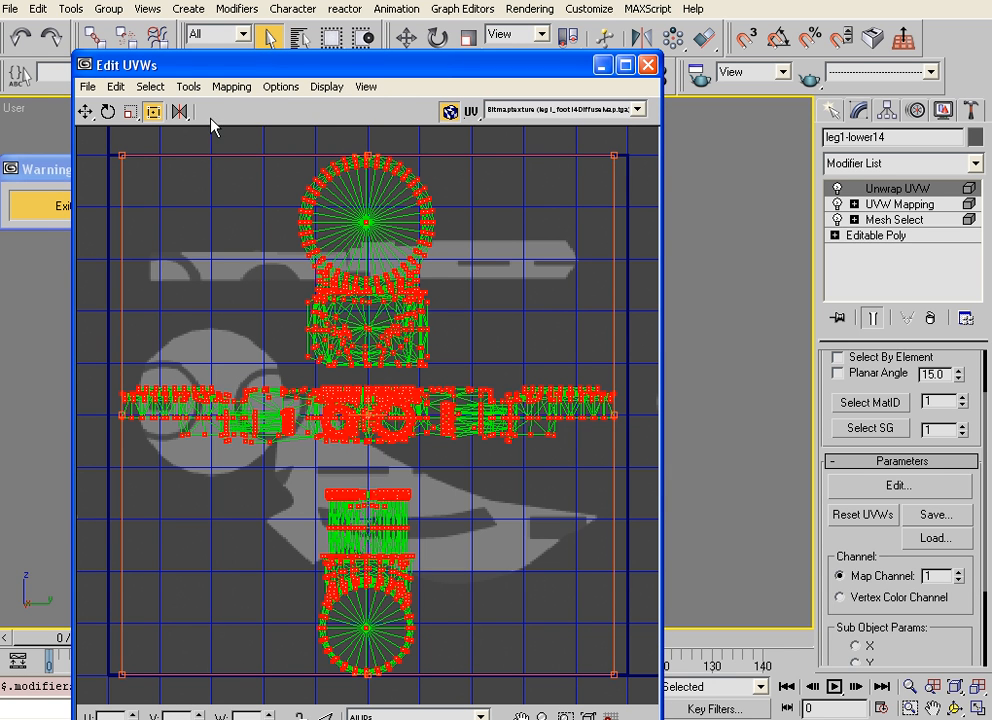
left_click(866, 515)
left_click(464, 414)
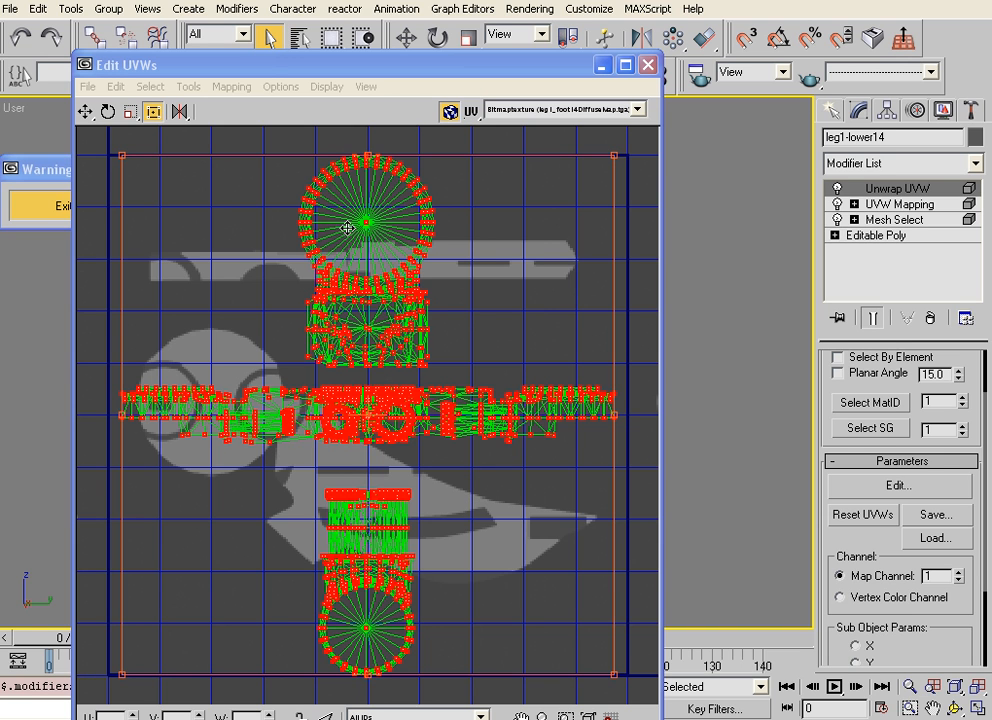
left_click(86, 112)
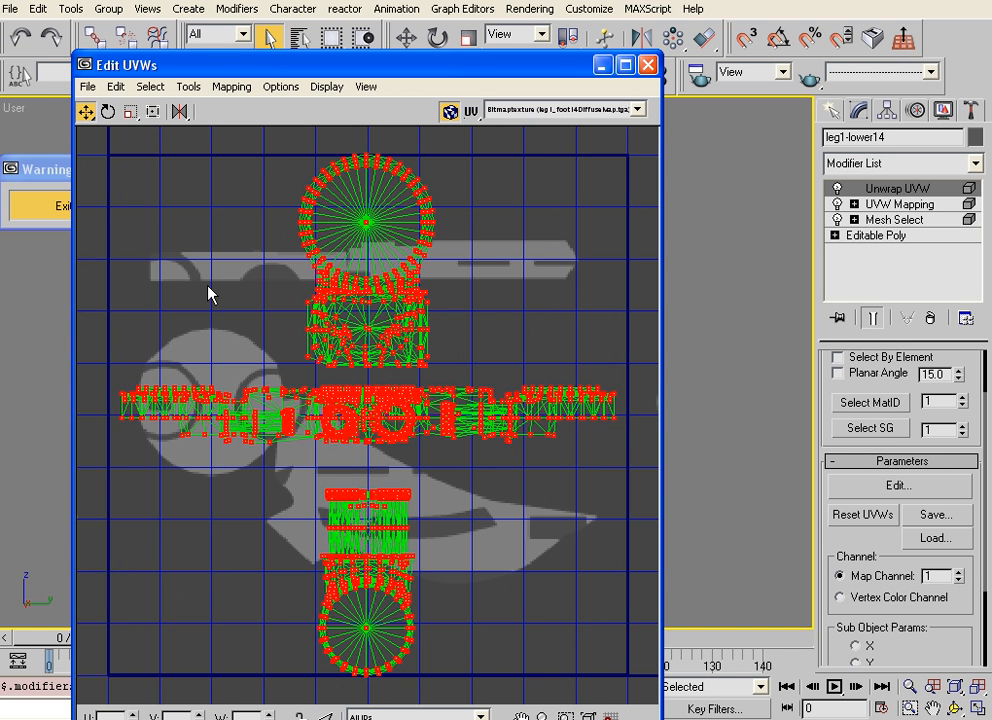
left_click(264, 340)
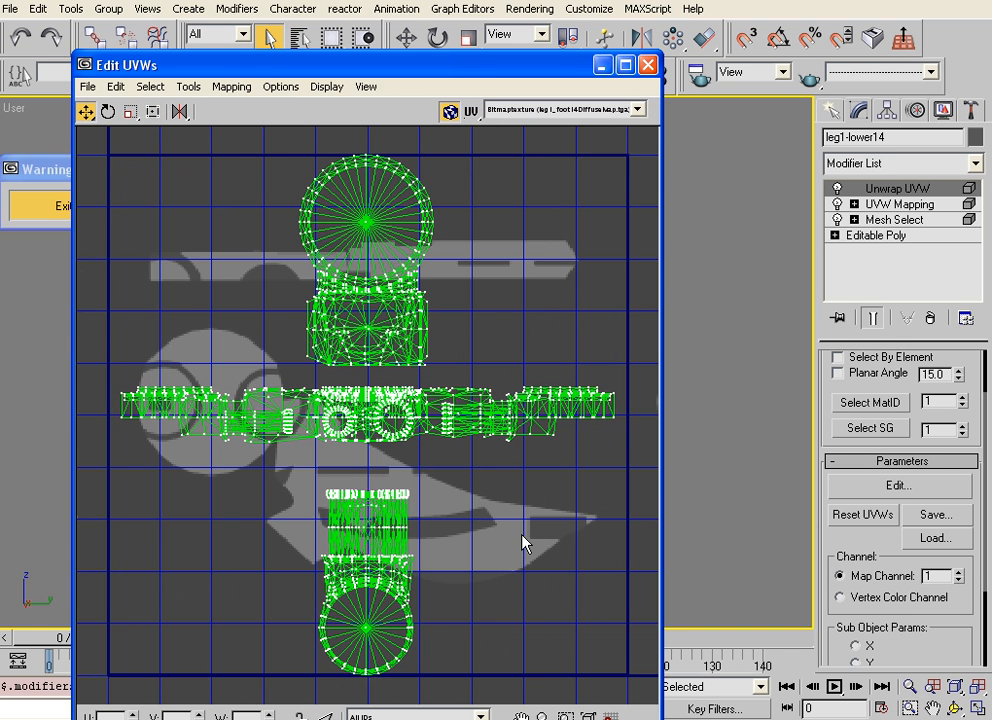
left_click_drag(86, 428, 88, 430)
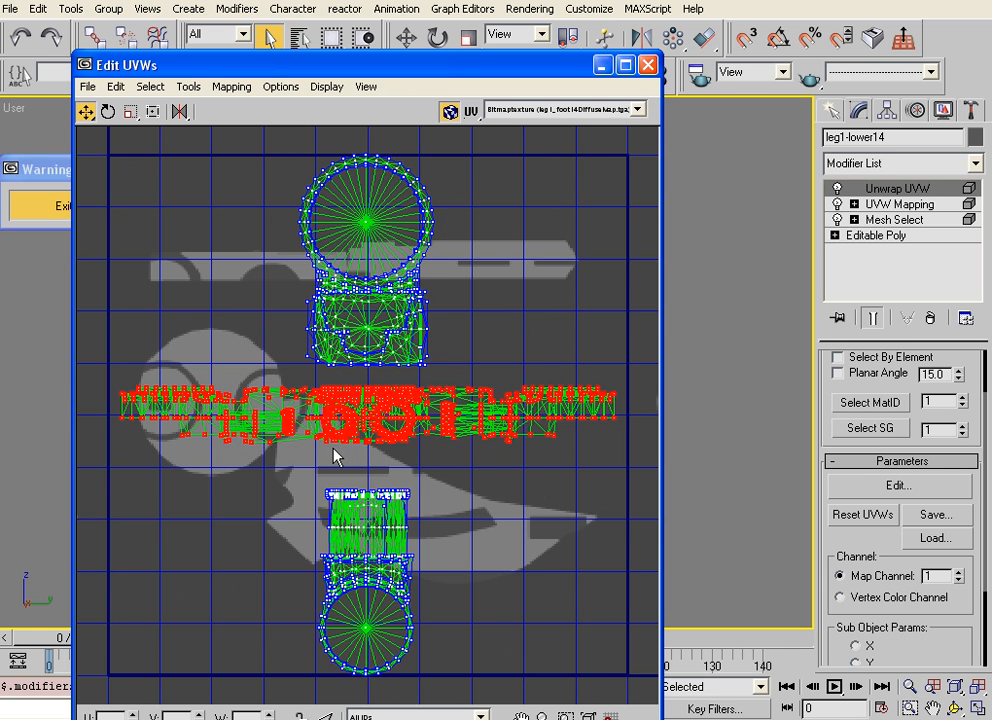
left_click(575, 157)
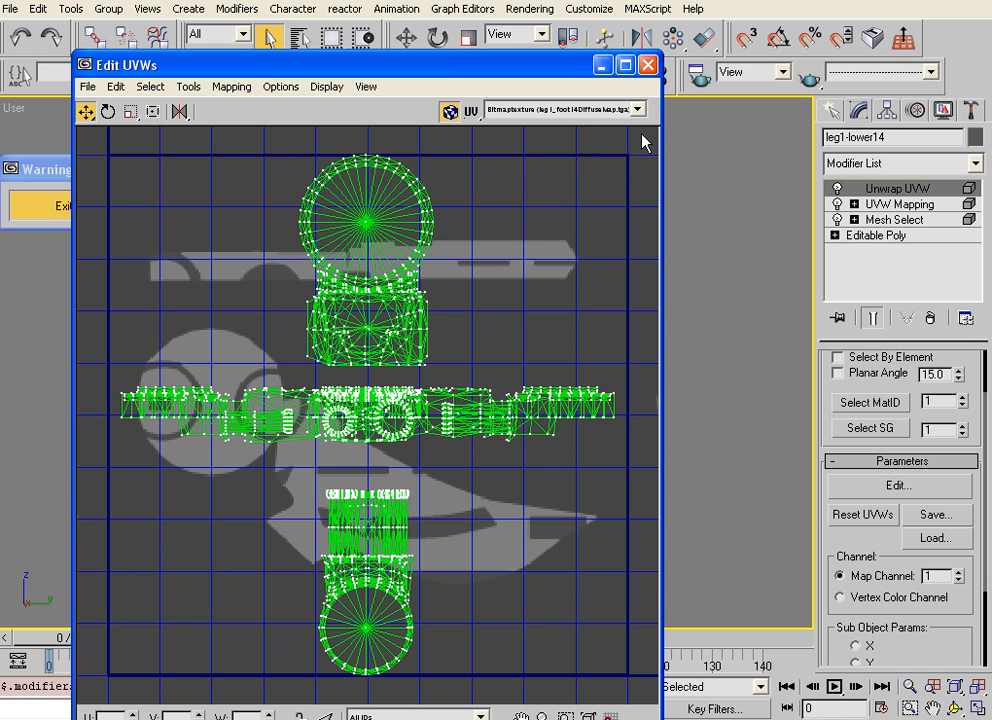
Select all UVs and flatten them with Normal Mapping set to Box Mapping, spacing 0.02, with clusters normalized, rotated and aligned by width
key("ctrl+a")
left_click(231, 87)
left_click(262, 133)
left_click(137, 69)
left_click(110, 135)
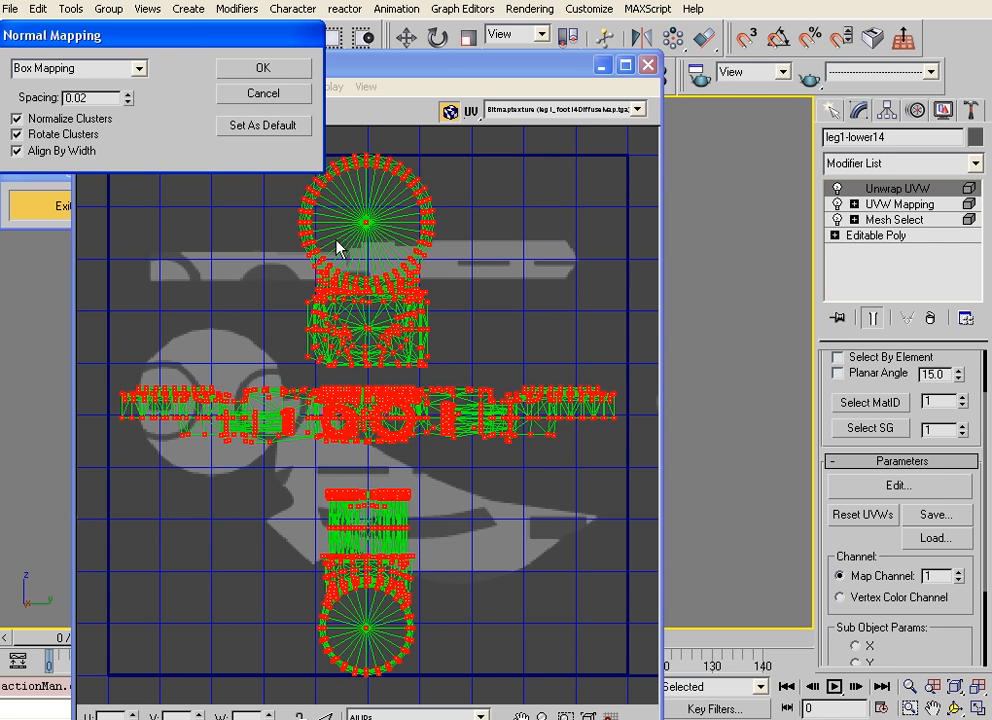
key("Return")
left_click(250, 393)
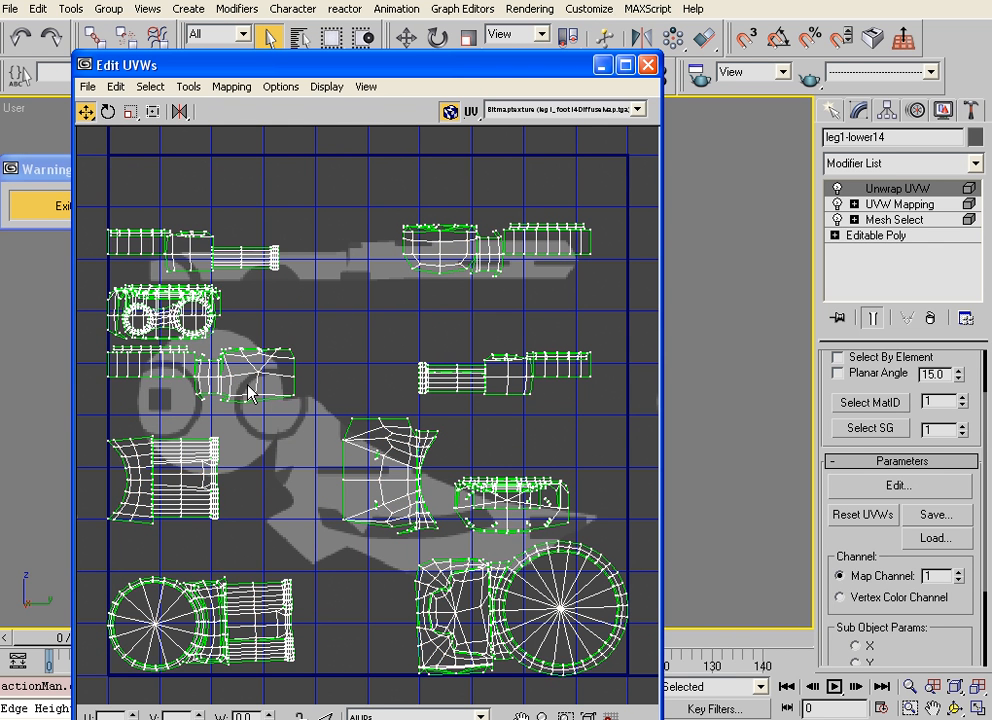
middle_click_drag(257, 469, 240, 457)
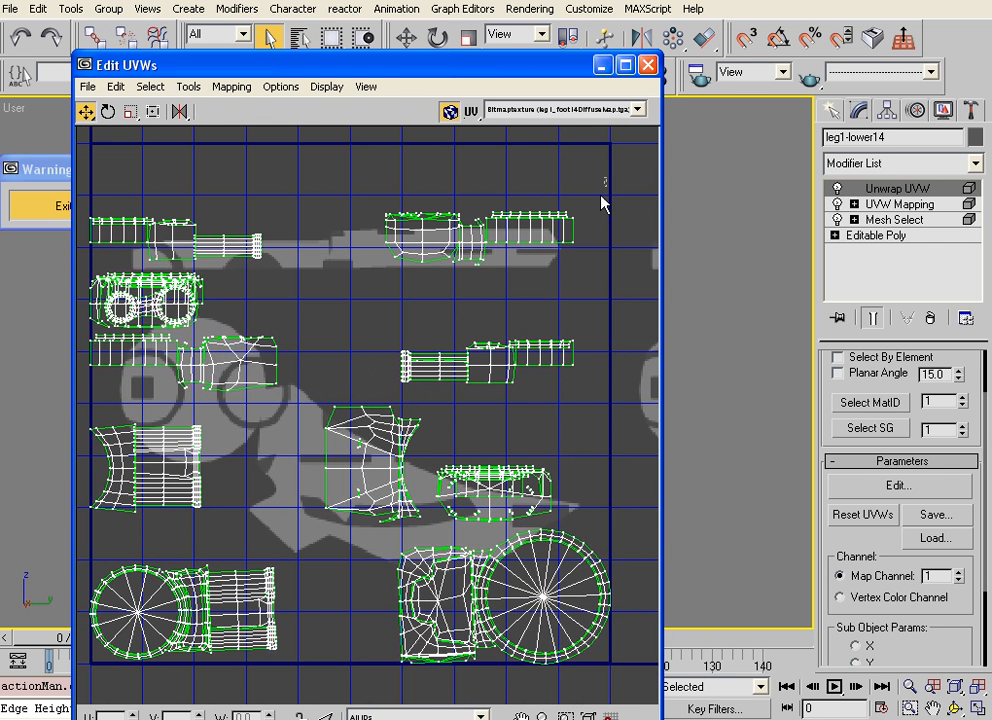
left_click_drag(338, 700, 303, 695)
left_click_drag(311, 513, 228, 513)
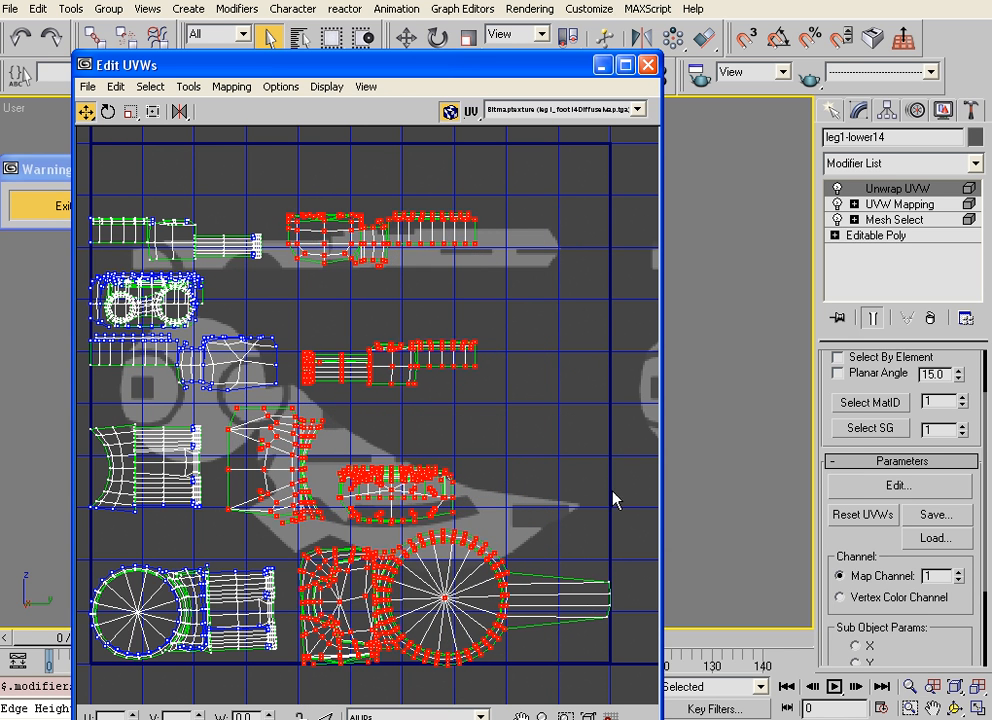
left_click_drag(543, 168, 550, 475)
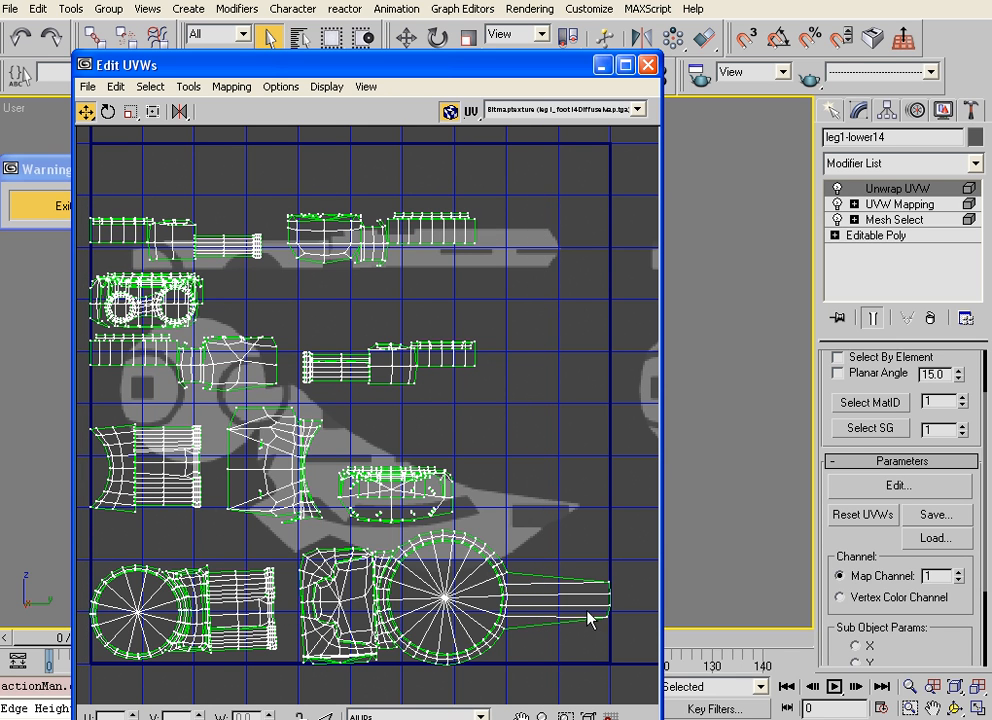
key("ctrl+z")
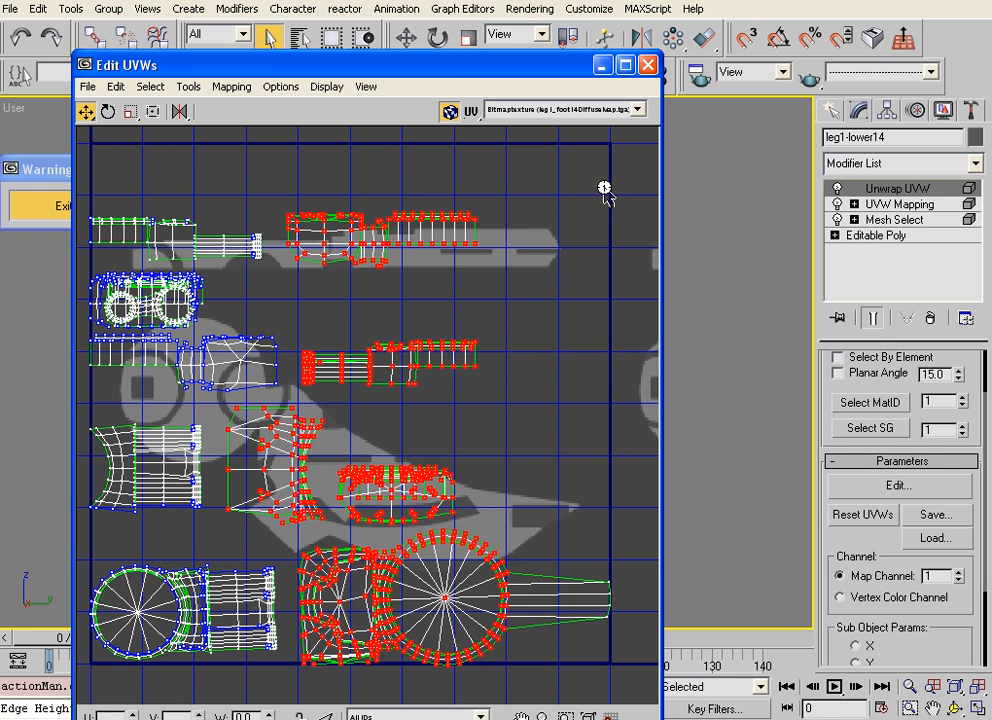
key("ctrl+z")
Select all the right-hand UV clusters, move them close beside the left-hand ones, and shift the UV editor away from the model
left_click_drag(624, 161, 300, 705)
left_click_drag(282, 488, 172, 488)
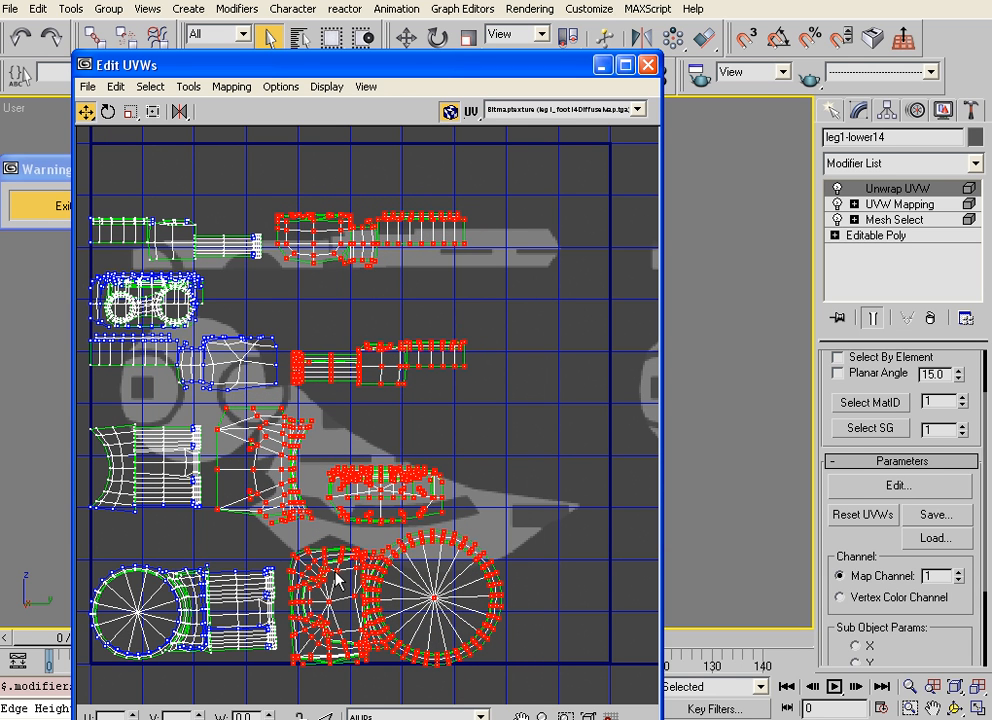
left_click_drag(328, 570, 325, 561)
left_click(522, 404)
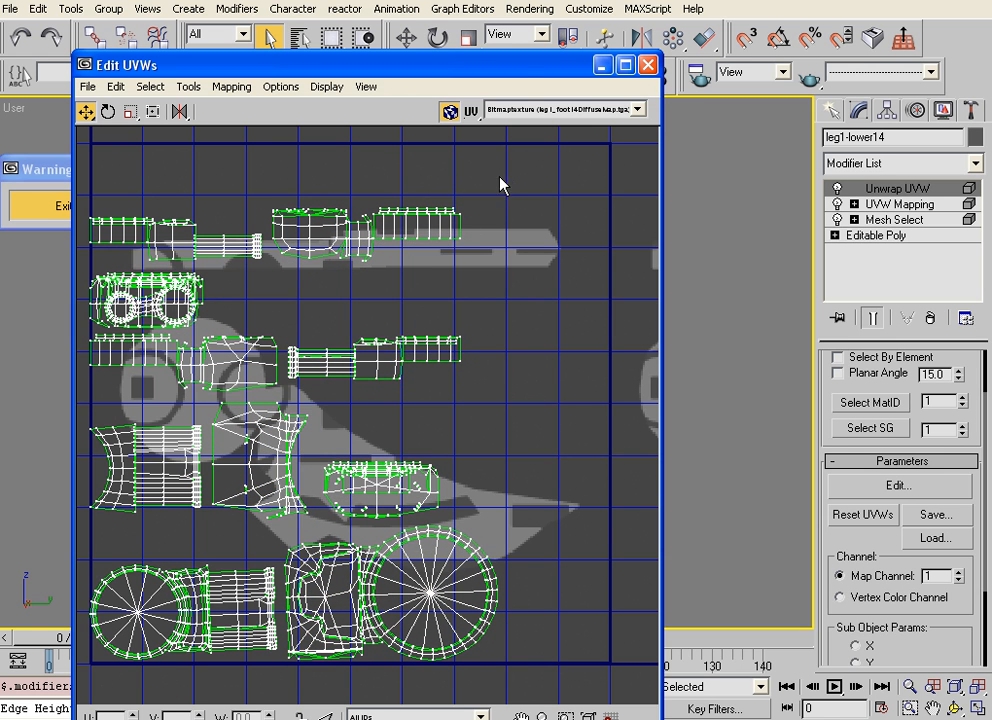
left_click_drag(522, 75, 108, 531)
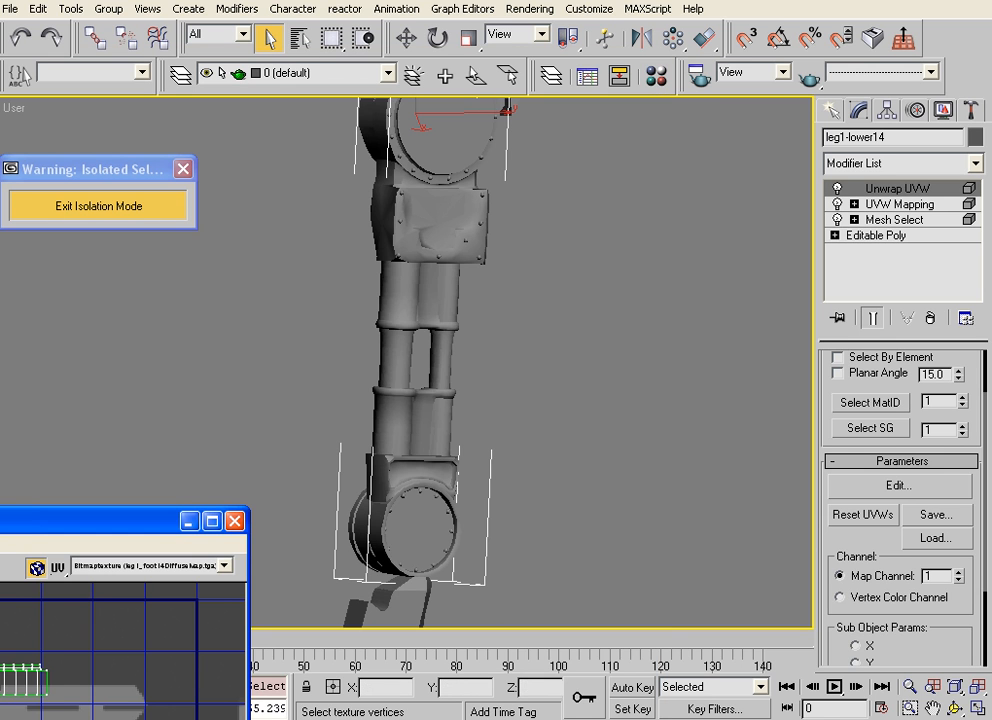
left_click(978, 163)
scroll(962, 450, "down", 15)
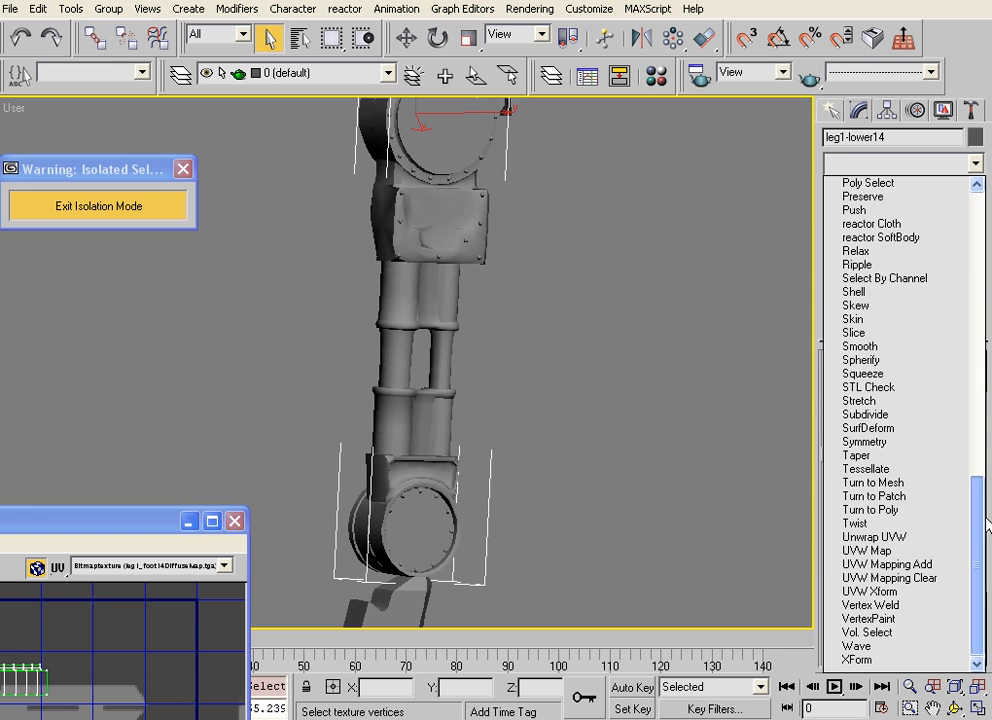
left_click(979, 189)
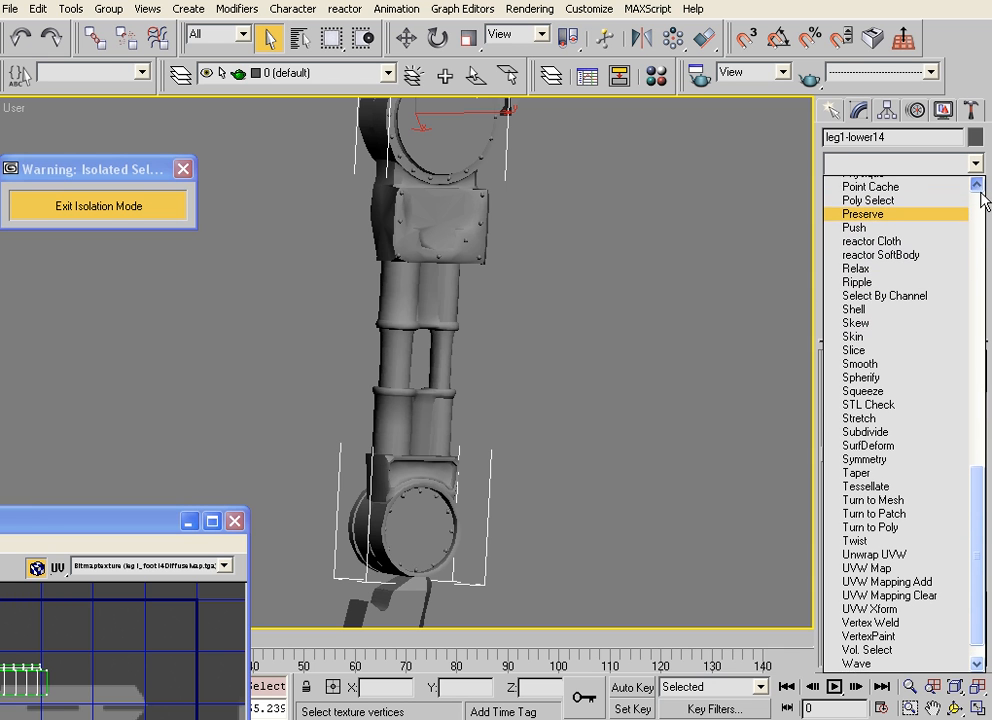
left_click(980, 190)
left_click(980, 190)
left_click(978, 225)
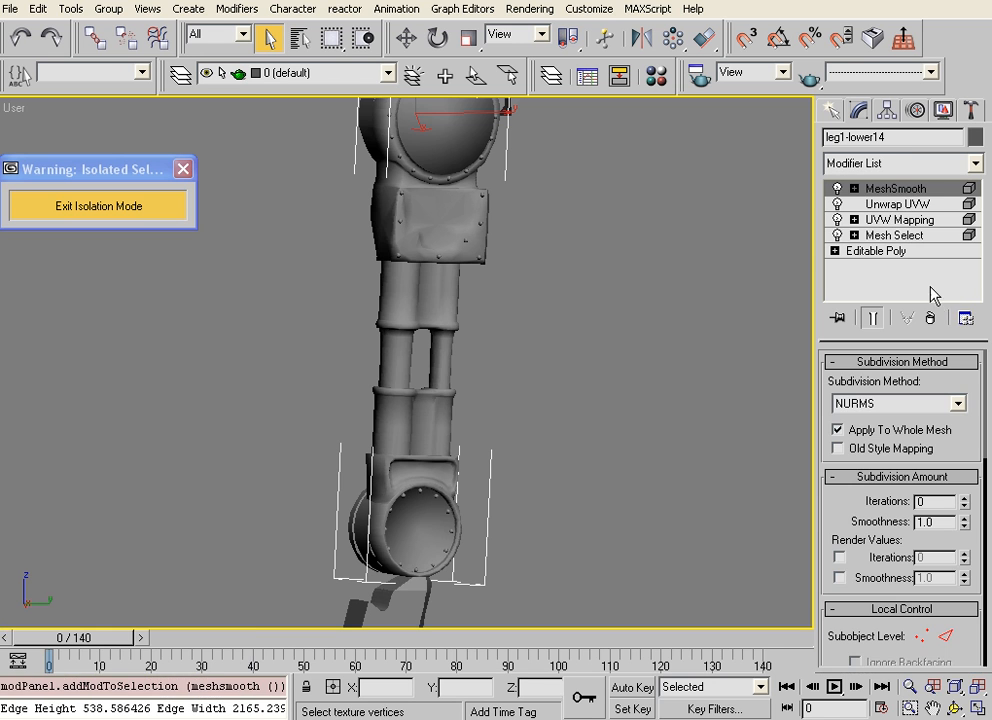
left_click(930, 318)
Add a Mesh Select modifier above the Unwrap UVW and select the middle double-cylinder section as an element
left_click(975, 164)
left_click_drag(981, 241, 978, 416)
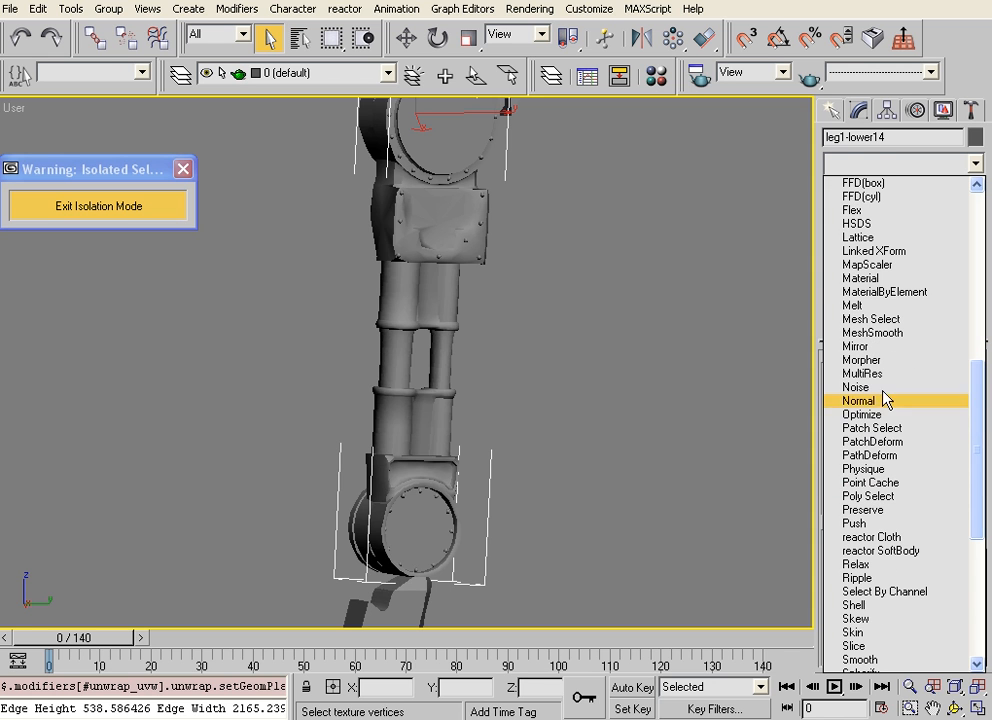
left_click(900, 320)
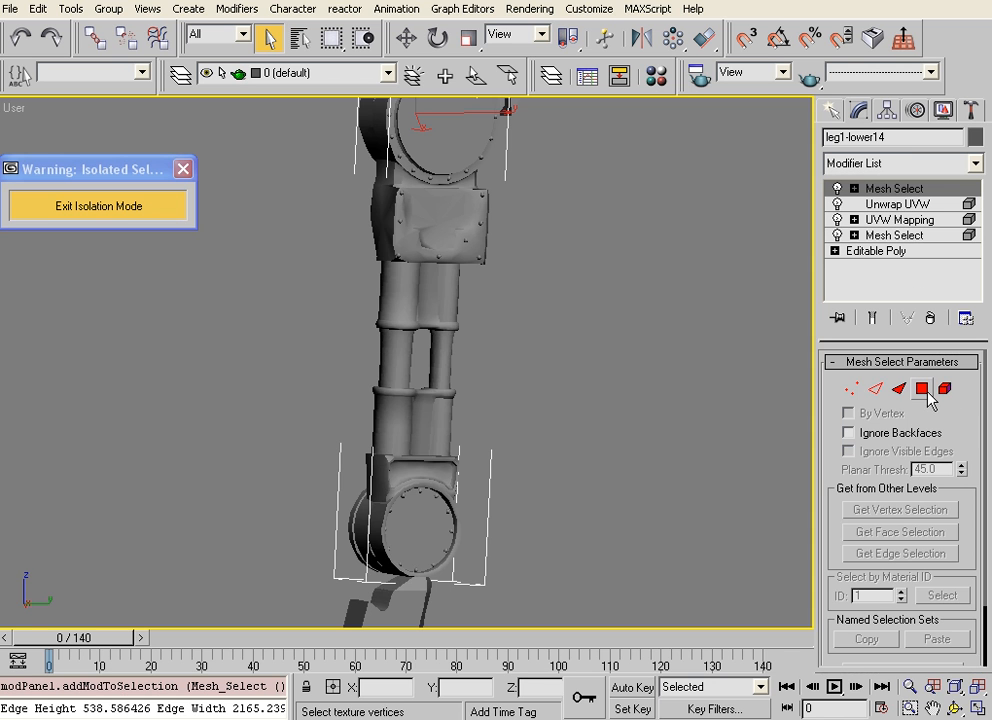
left_click(945, 389)
left_click(405, 308)
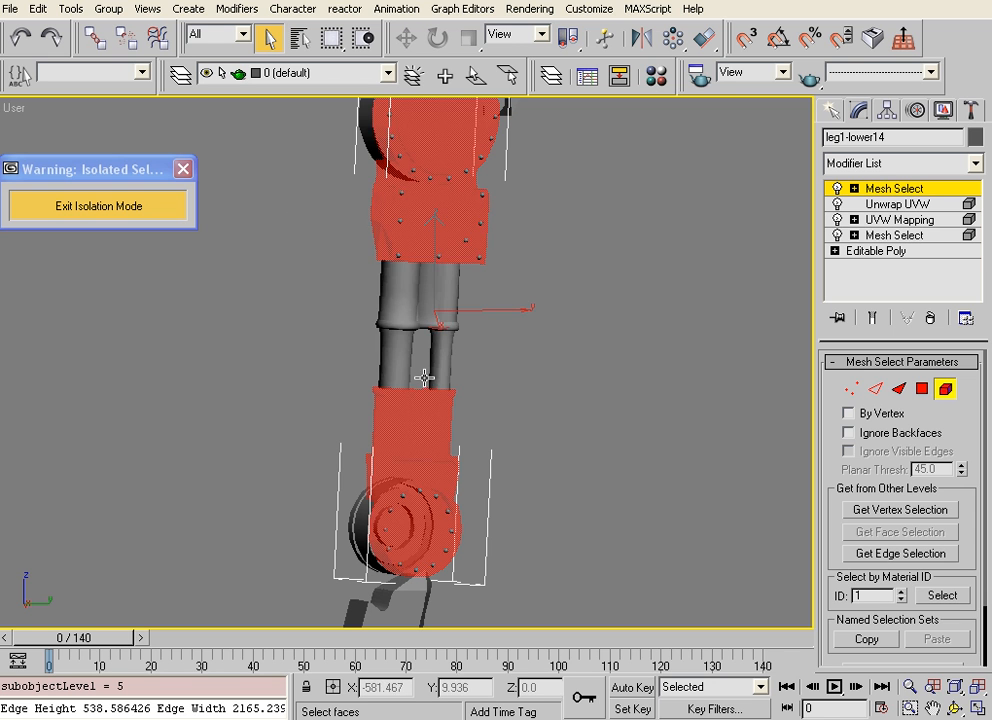
left_click(443, 348)
Add a UVW Map modifier with Planar mapping to the selected middle cylinder section
left_click(972, 164)
left_click(972, 164)
left_click_drag(975, 188, 978, 527)
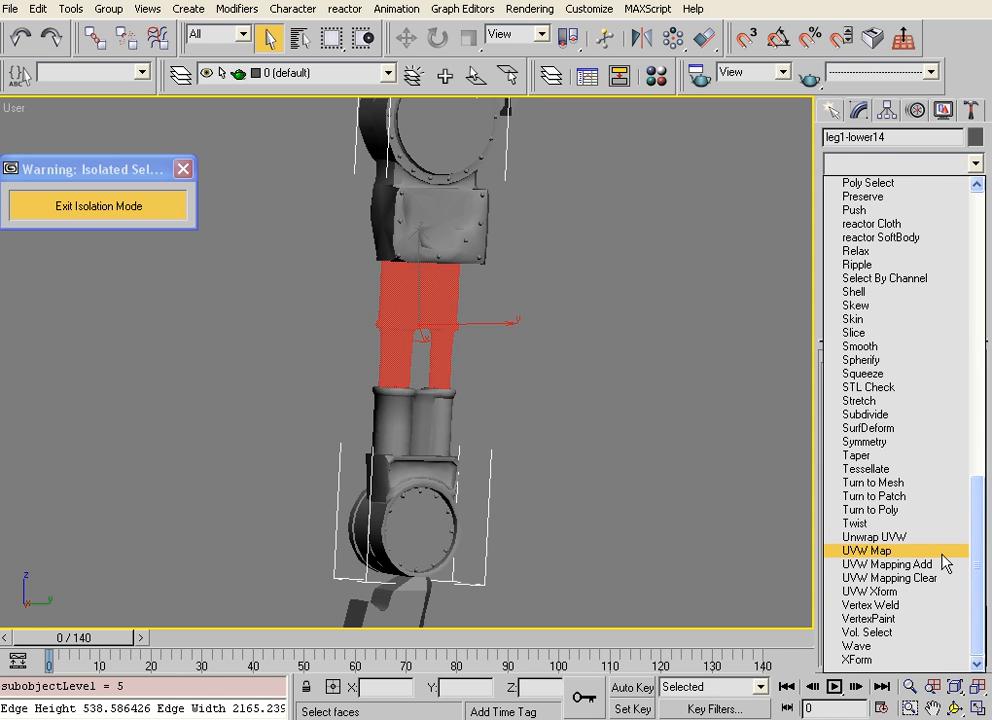
left_click(939, 550)
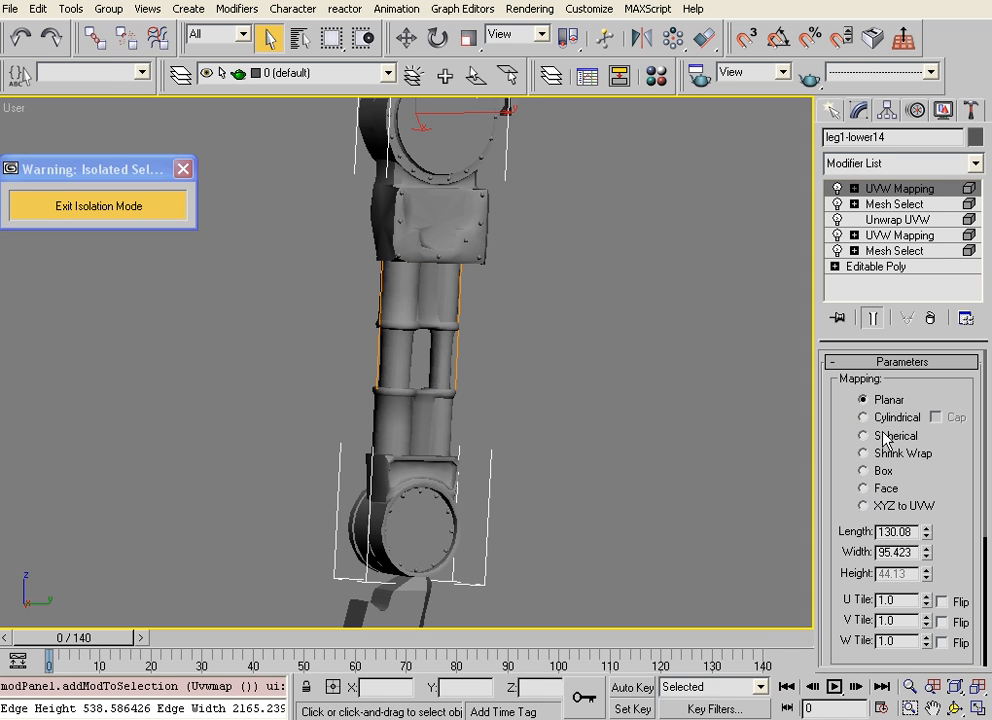
Set the planar mapping's width to 130.08, matching its length
left_click(896, 532)
key("ctrl+c")
double_click(899, 555)
key("ctrl+v")
key("Return")
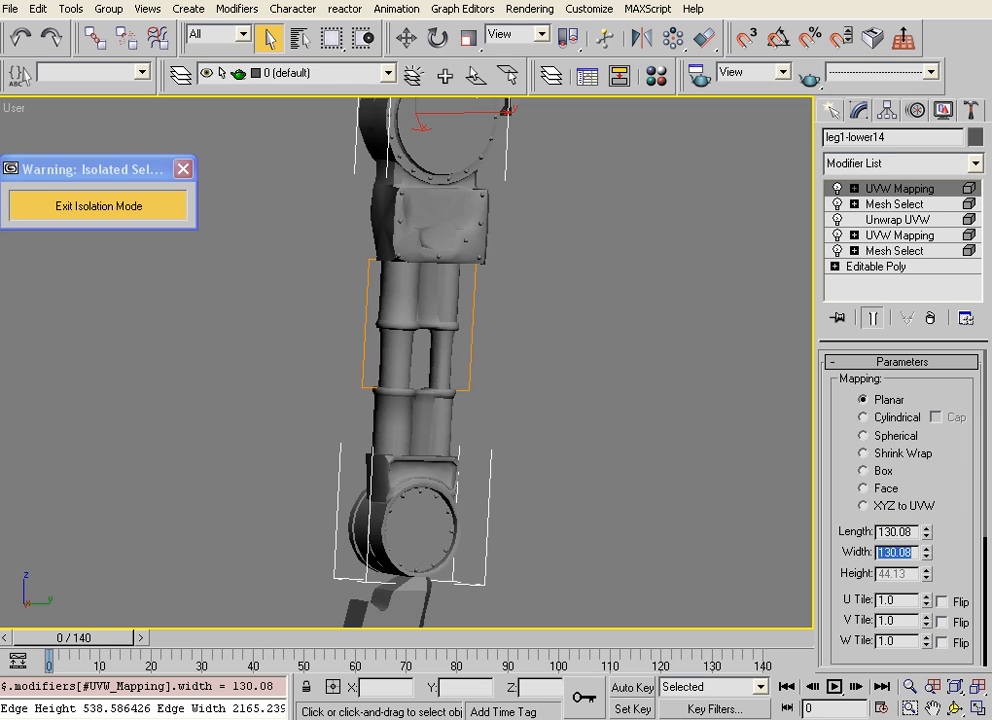
Add an Unwrap UVW modifier above the planar mapping and open the cylinder section's UVs for editing with nothing selected
left_click(975, 163)
scroll(929, 531, "down", 15)
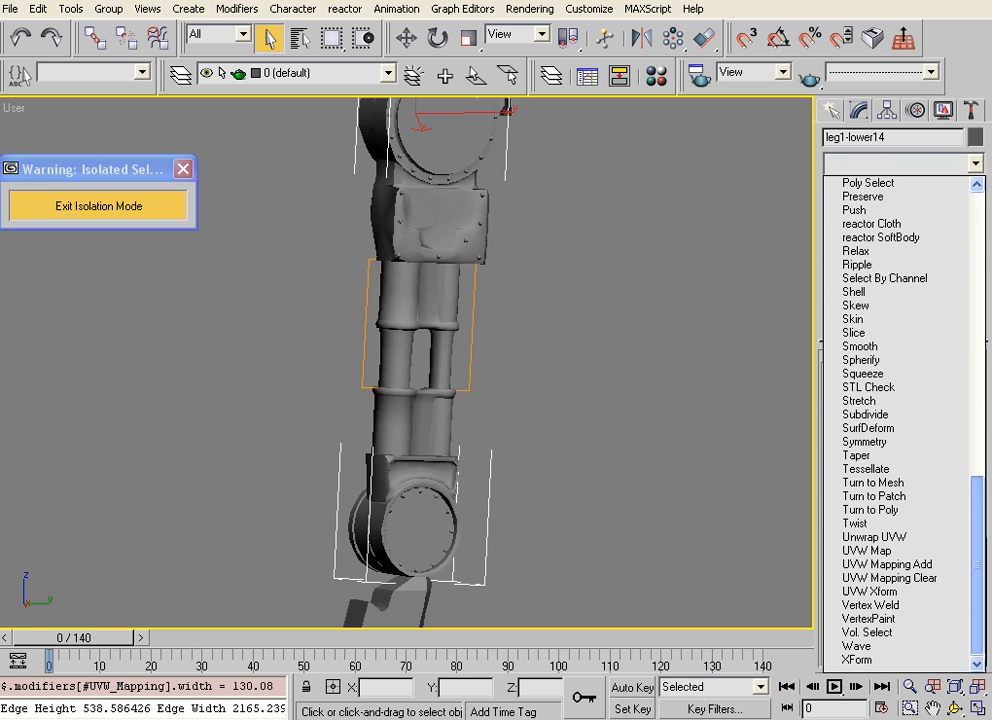
left_click(929, 540)
left_click(926, 553)
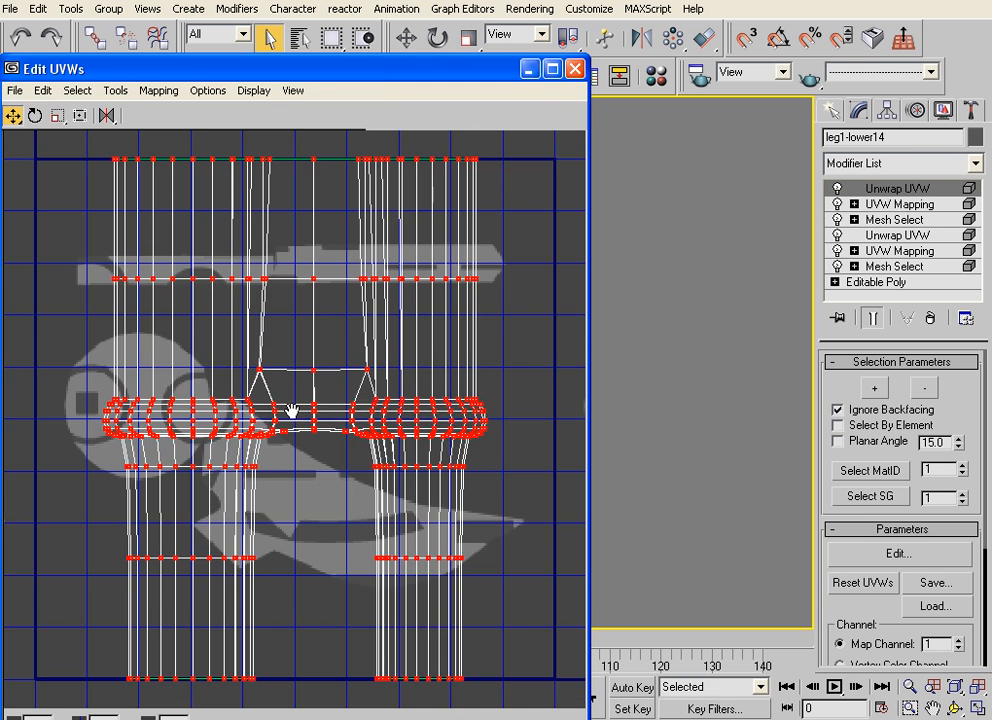
scroll(292, 420, "down", 3)
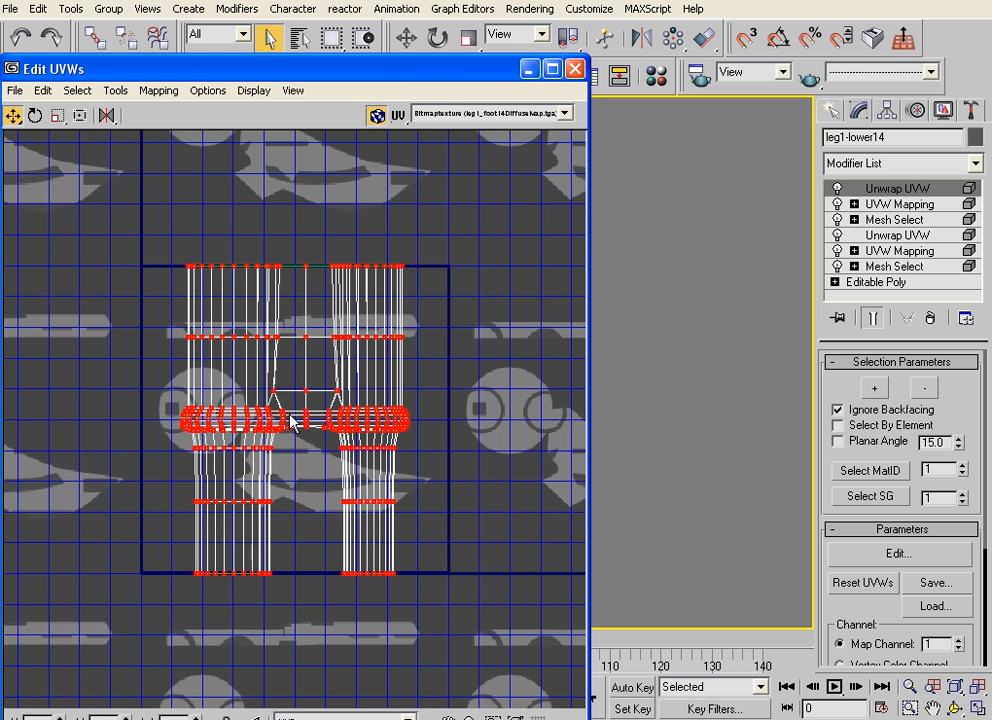
left_click(415, 378)
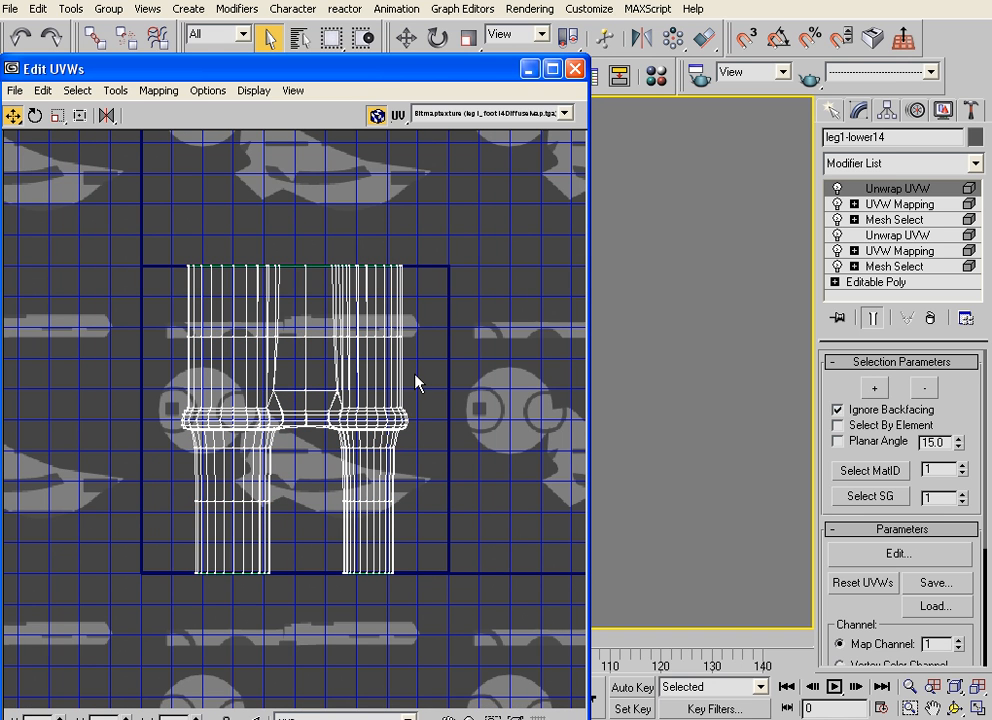
left_click_drag(450, 202, 103, 634)
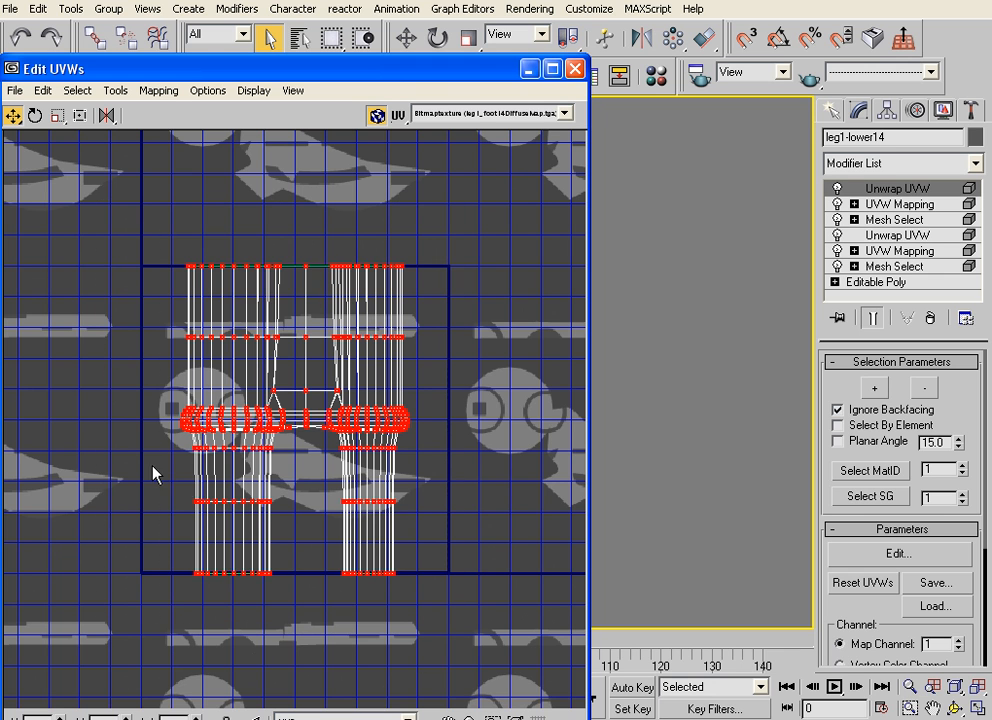
left_click(298, 498)
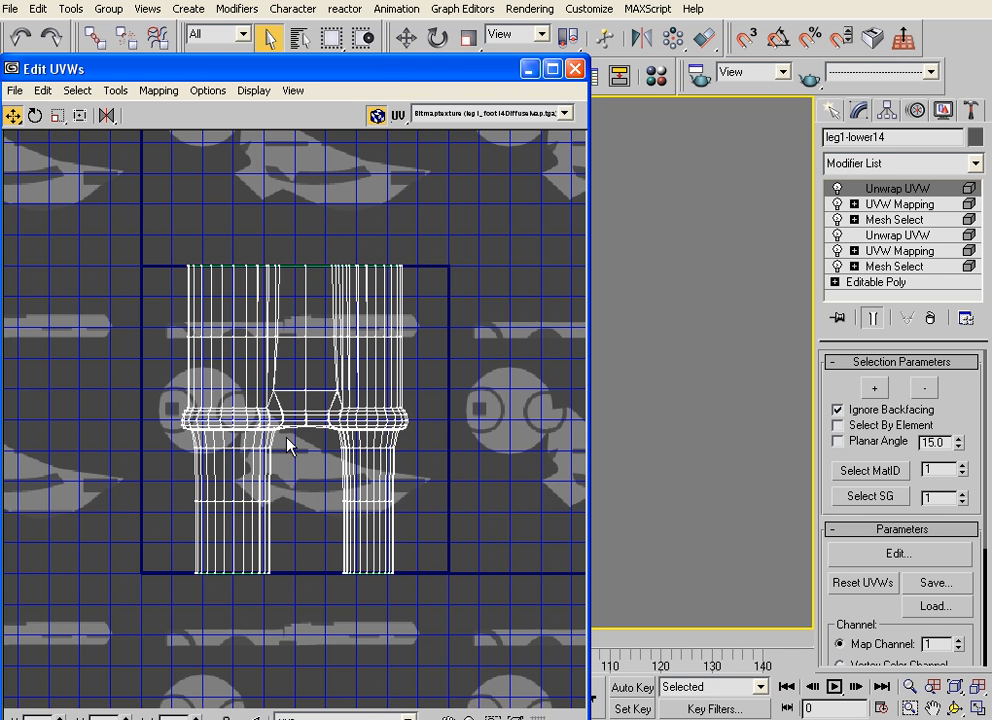
left_click_drag(400, 178, 446, 537)
Select the vertices down the inner edge of the left lower cylinder and move them slightly outward horizontally, undoing any accidental shift first
scroll(300, 500, "up", 4)
middle_click_drag(268, 510, 282, 438)
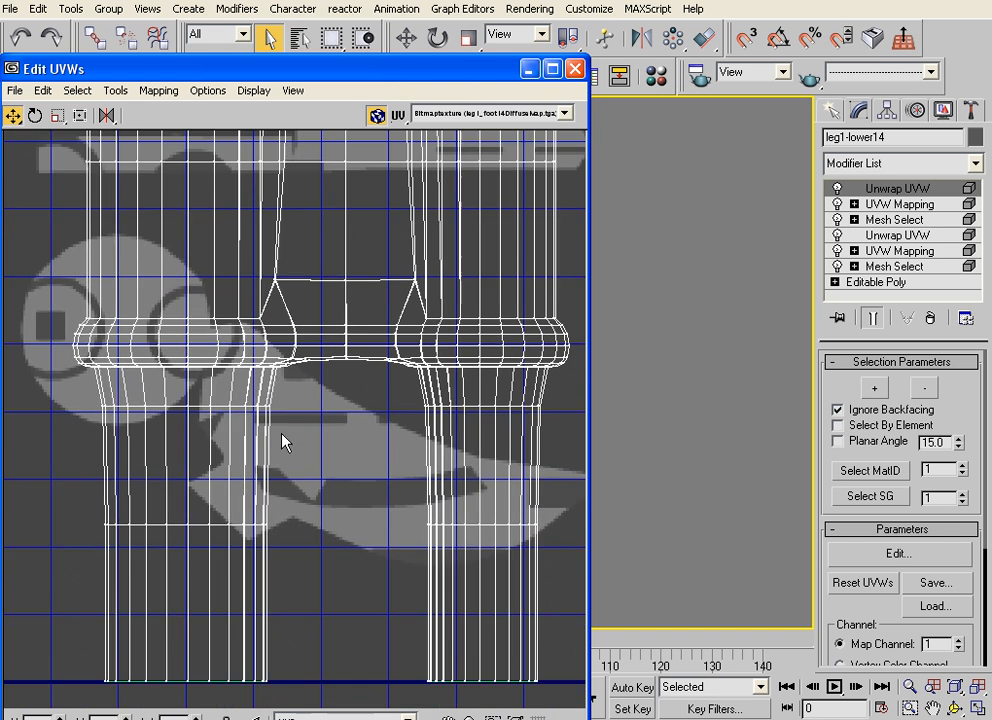
left_click(281, 366)
left_click_drag(284, 391, 270, 445)
left_click(269, 405, "ctrl")
left_click(266, 524, "ctrl")
key("ctrl+z")
middle_click_drag(281, 535, 297, 361)
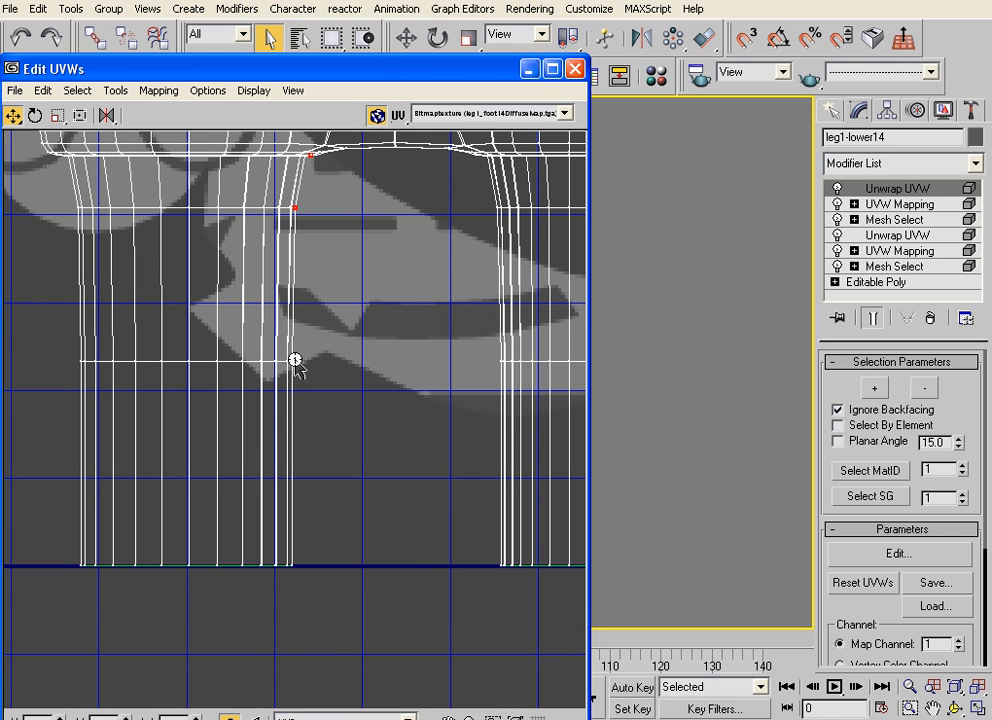
key("ctrl+z")
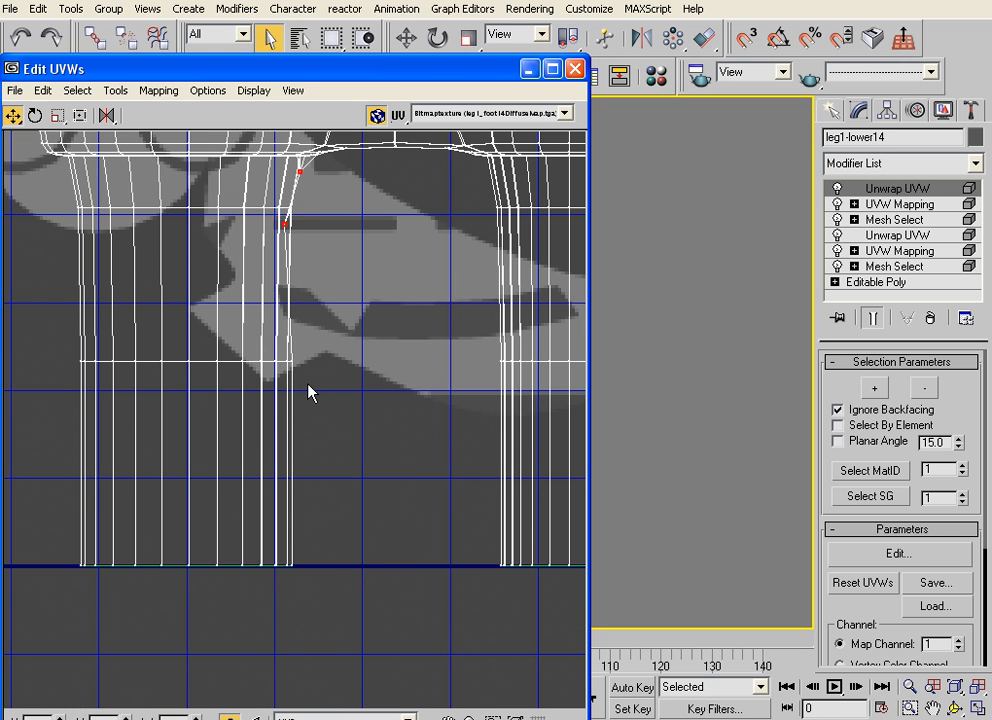
key("ctrl+z")
key("space")
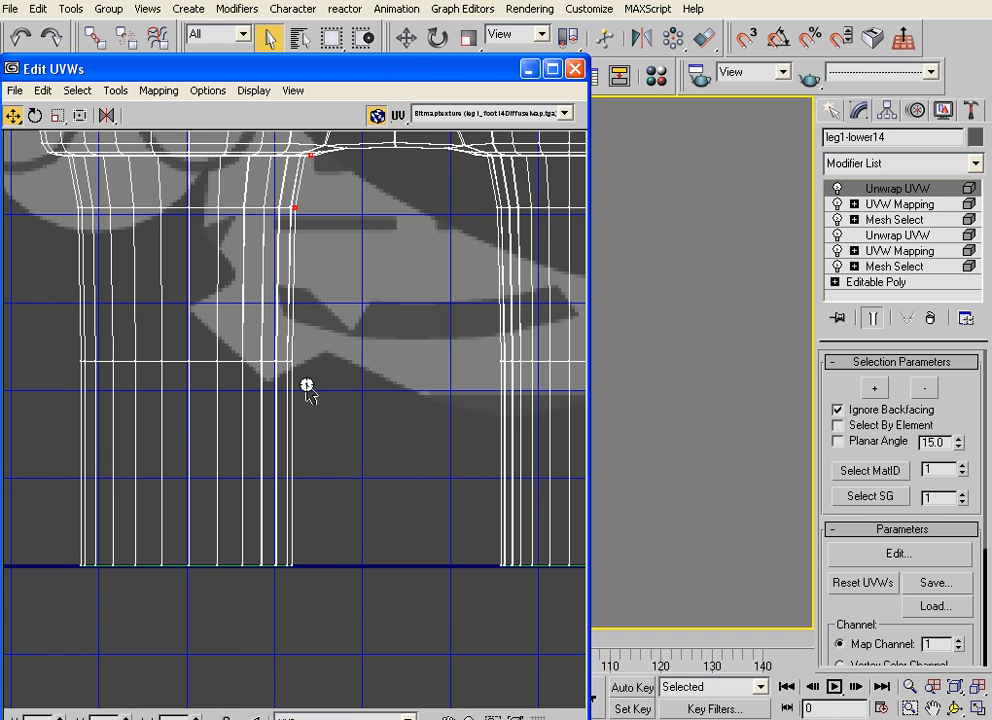
left_click_drag(294, 565, 306, 566)
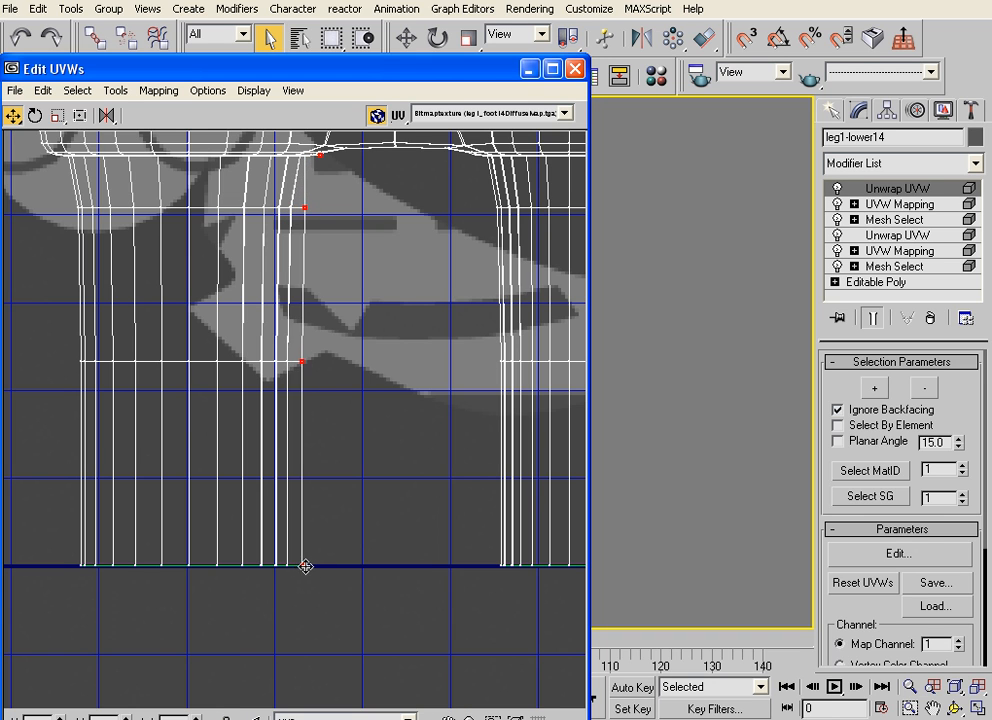
Move the top vertex of the left lower cylinder's inner edge back inward and shift the vertices down its outer edge slightly outward
left_click(312, 162)
left_click_drag(312, 162, 304, 158)
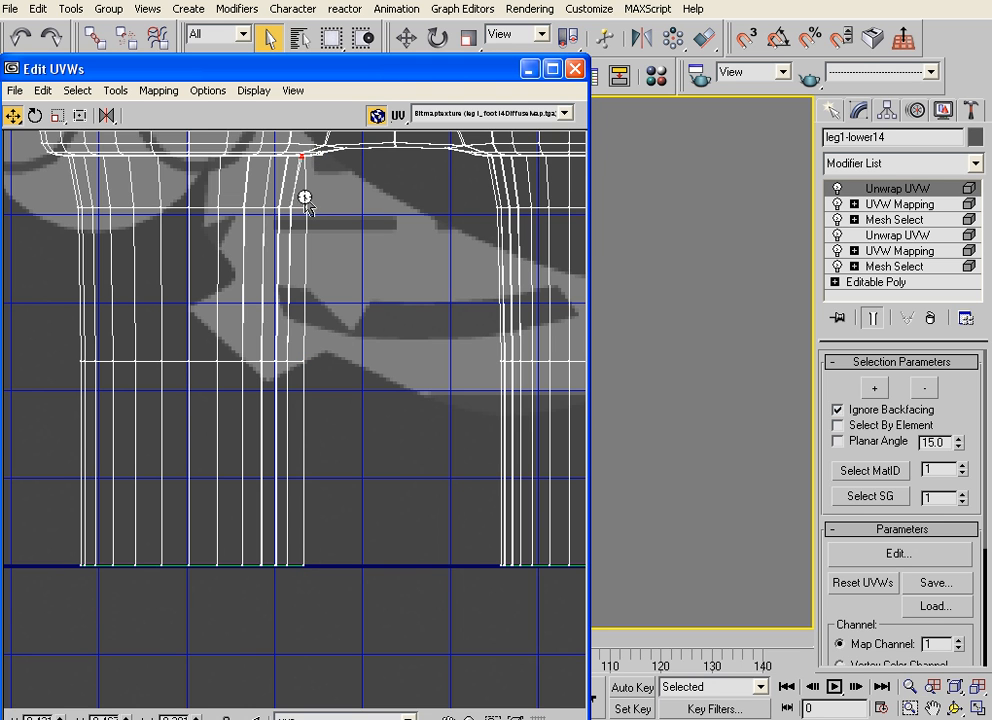
middle_click_drag(367, 394, 423, 408)
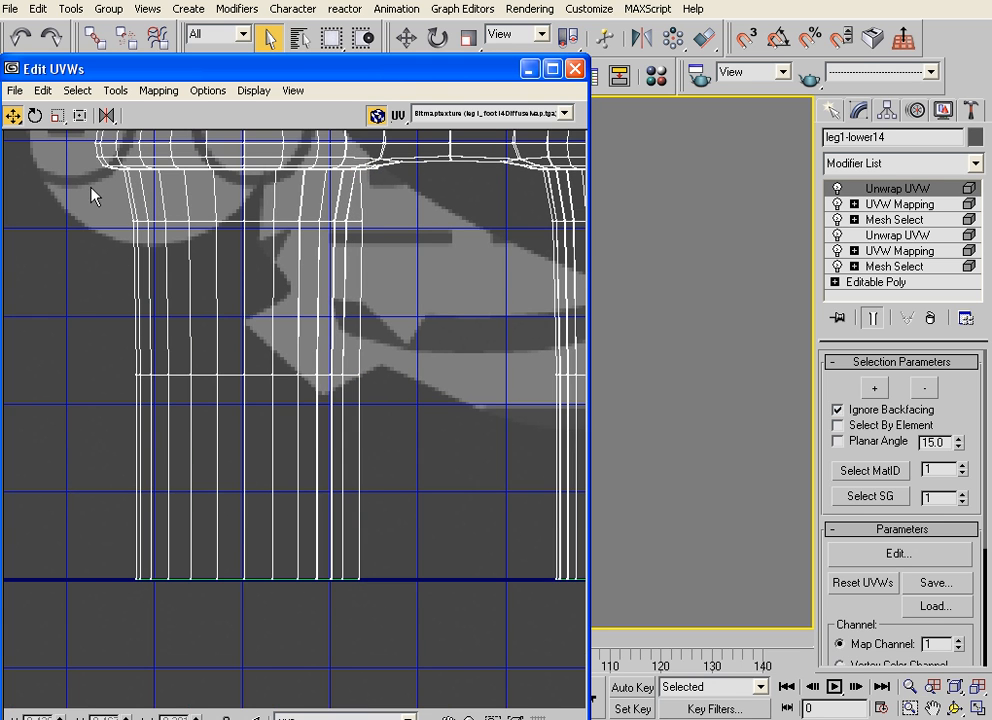
left_click(130, 218)
left_click_drag(128, 577, 119, 577)
Select the vertices down the inner edge of the right lower cylinder and move them slightly outward horizontally
middle_click_drag(419, 432, 70, 425)
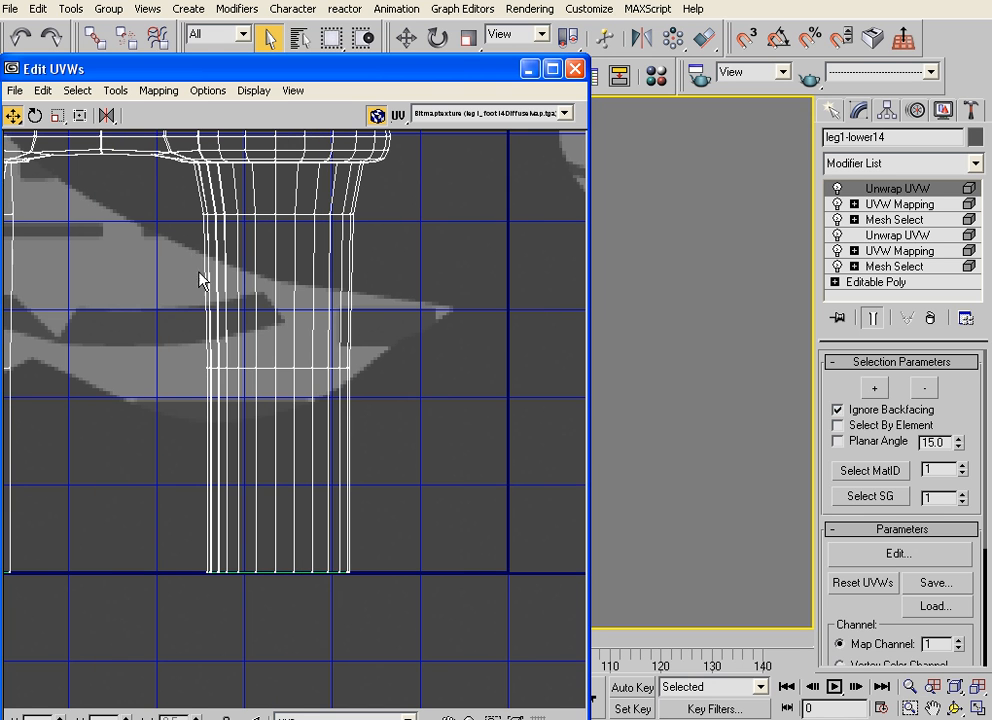
left_click(200, 215)
left_click(206, 368, "ctrl")
left_click_drag(195, 573, 184, 573)
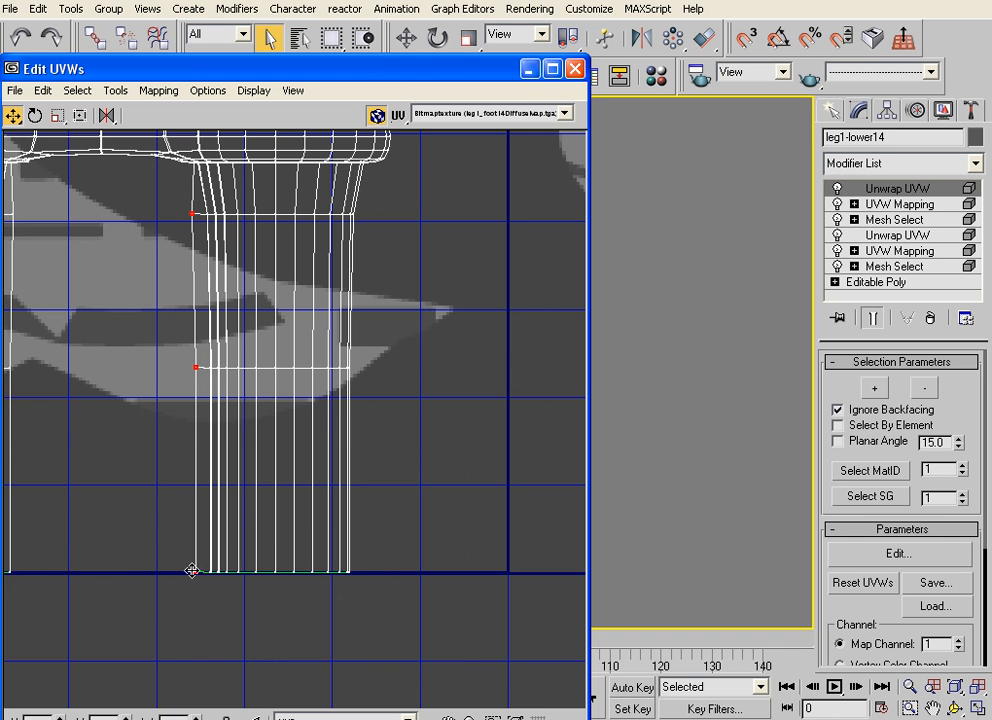
Move the vertices down the right lower cylinder's outer edge outward, aligning the remaining middle vertex with the new edge
left_click(371, 219)
left_click(354, 214)
left_click(348, 368, "ctrl")
left_click_drag(358, 573, 371, 573)
left_click(357, 395)
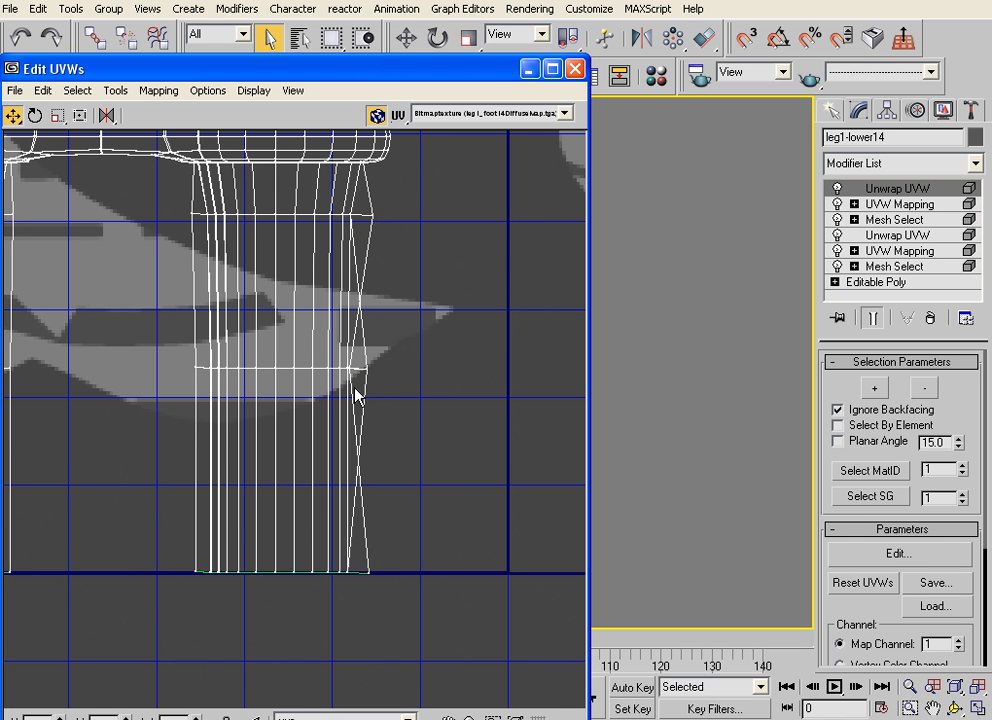
mouse_move(351, 368)
left_mouse_down()
mouse_move(376, 358)
mouse_move(349, 368)
mouse_move(370, 366)
left_mouse_up()
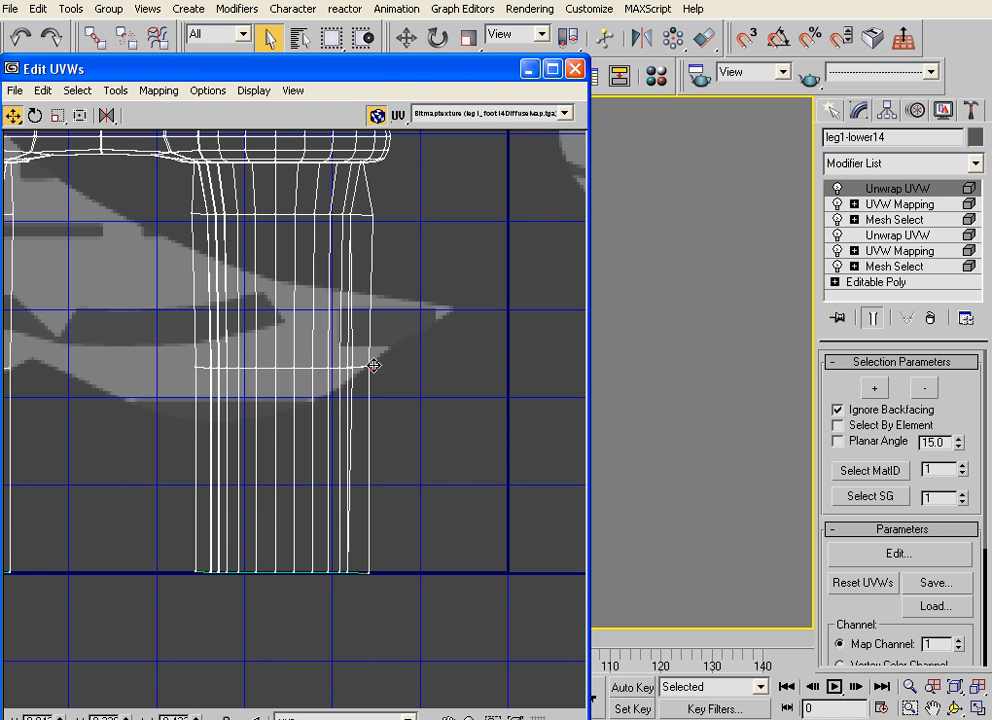
Select all UVs of the cylinder section, scale them down and place them in the upper-right corner of the texture square
scroll(334, 475, "down", 10)
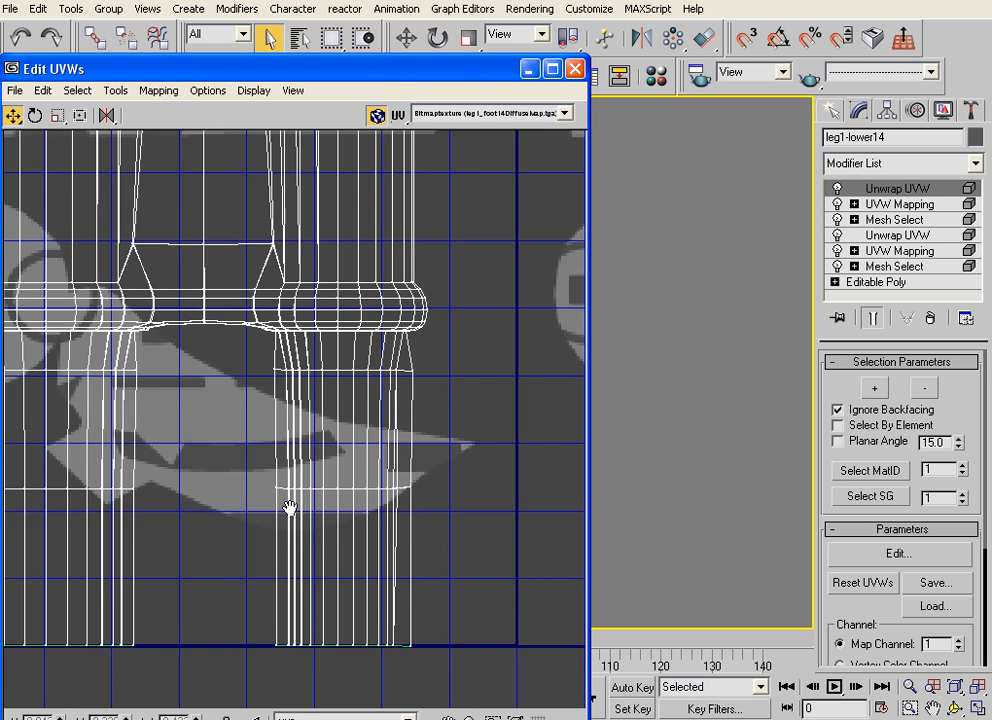
middle_click_drag(251, 418, 262, 462)
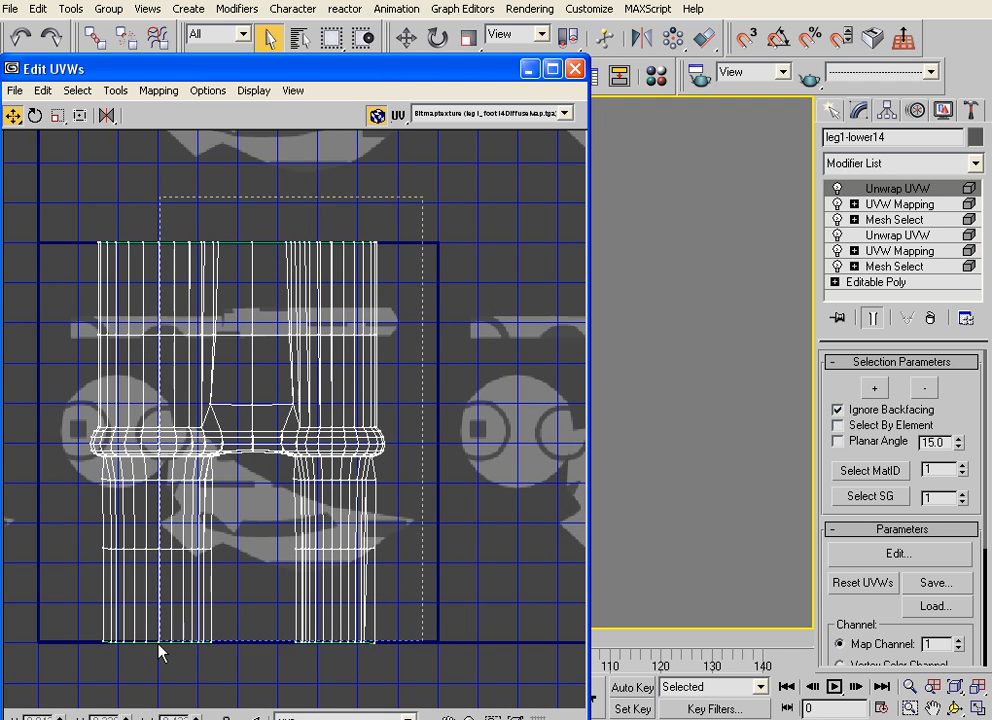
key("ctrl+a")
right_click(107, 309)
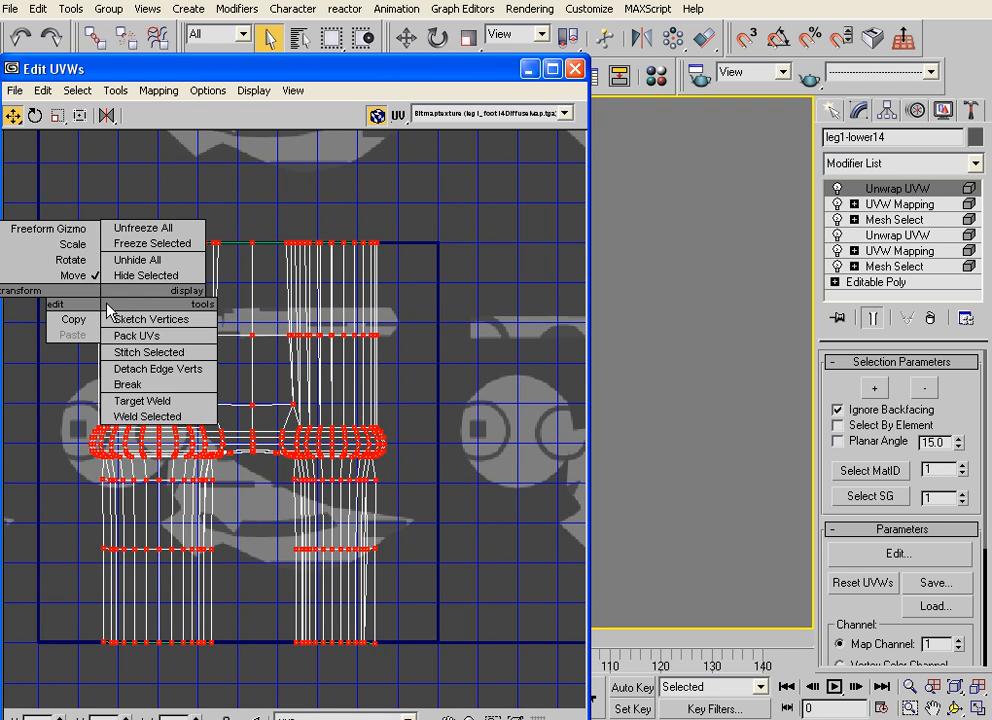
left_click(70, 243)
left_click_drag(141, 337, 361, 313)
right_click(224, 454)
left_click(200, 416)
left_click(530, 251)
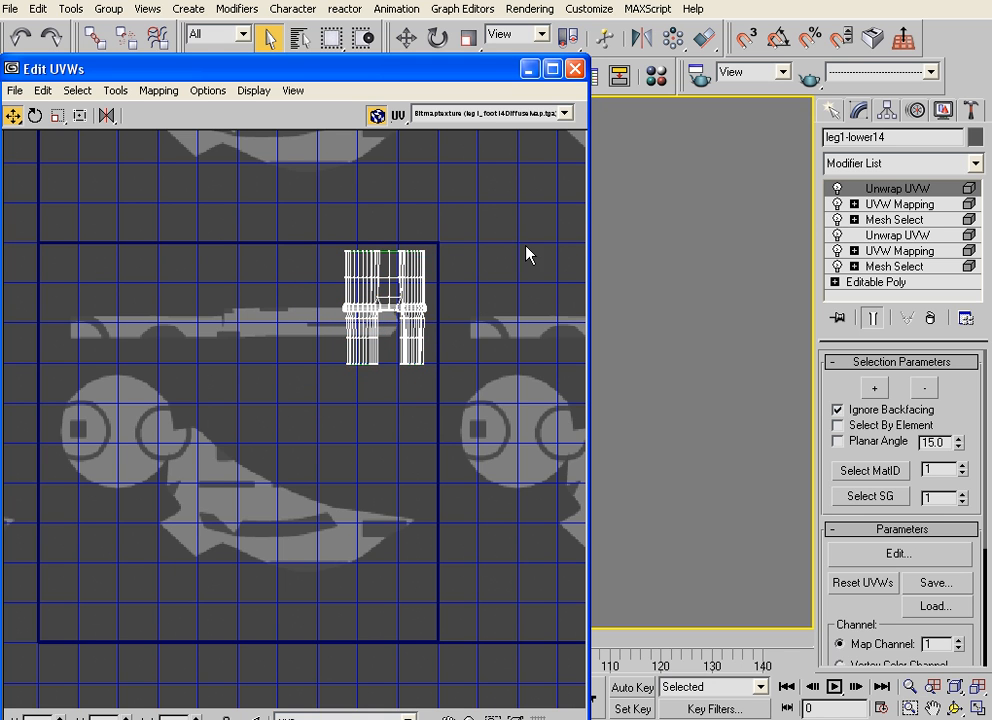
Close the UV editor and insert a Mesh Select modifier above the lower Unwrap UVW in the modifier stack
left_click(575, 69)
left_click(915, 235)
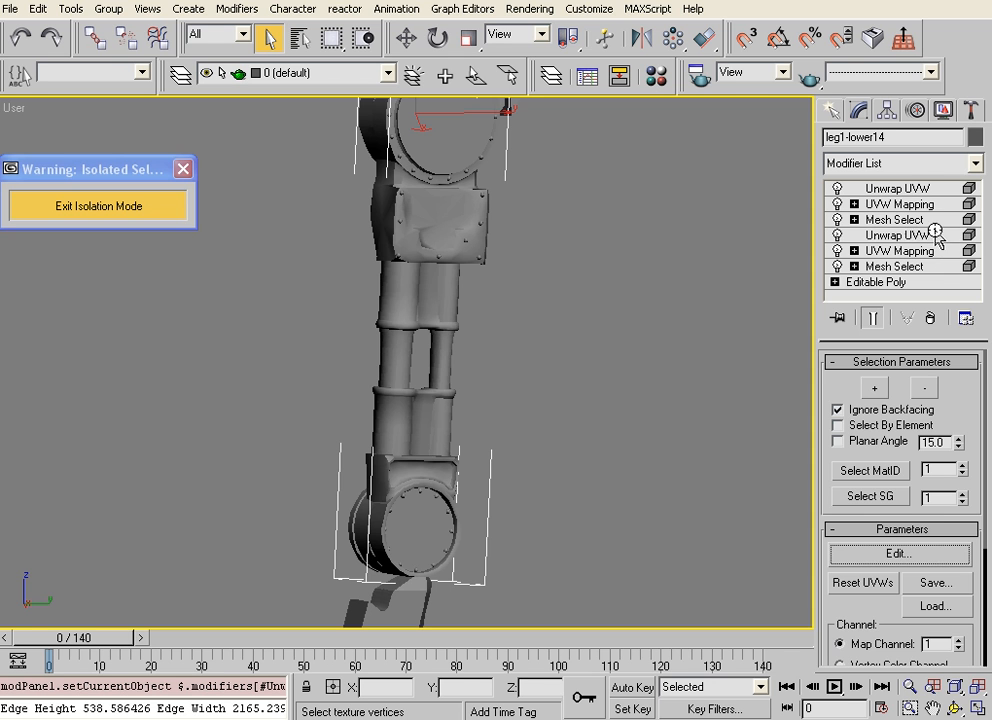
left_click(975, 163)
scroll(900, 420, "down", 8)
scroll(977, 400, "down", 9)
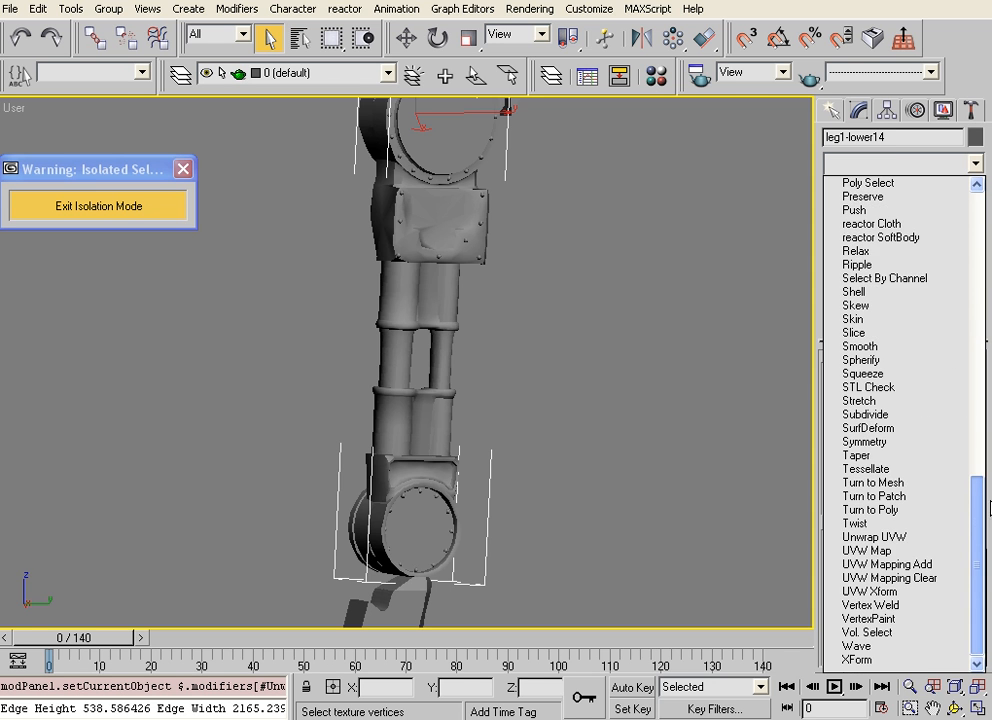
scroll(977, 400, "up", 6)
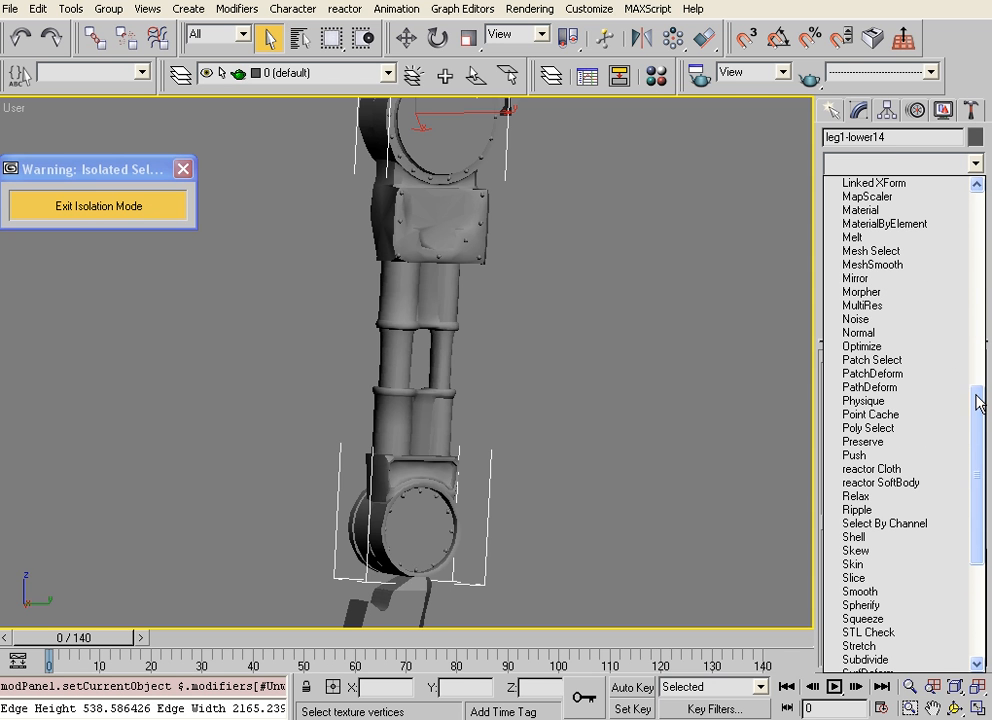
left_click(940, 251)
Add two Mesh Select modifiers on top of the topmost Unwrap UVW in the stack
left_click(917, 189)
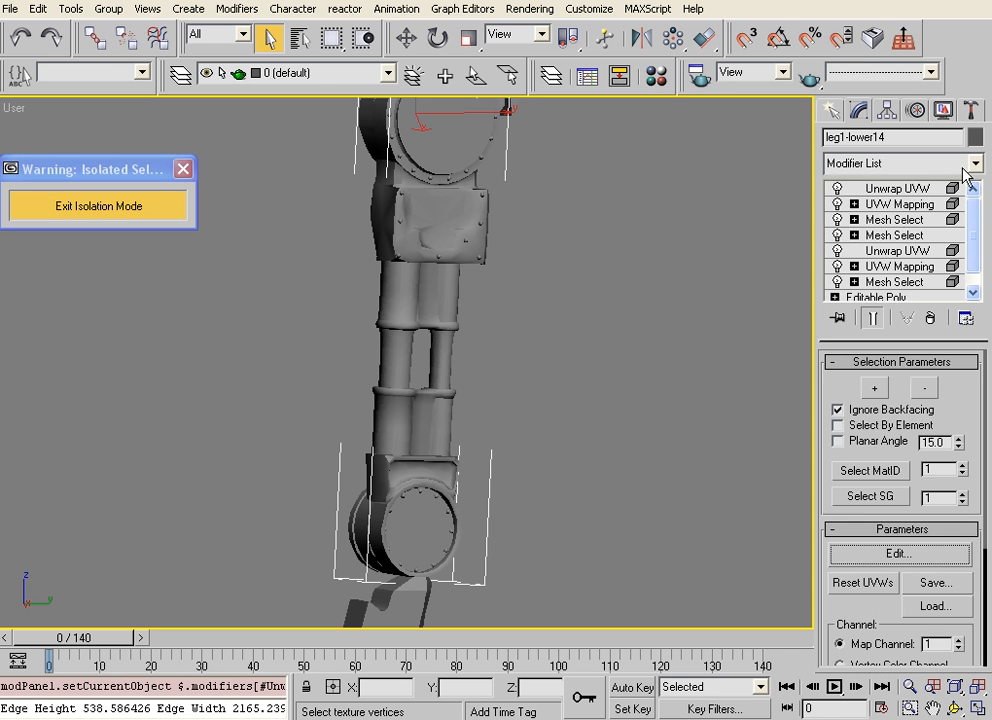
left_click(975, 163)
scroll(930, 330, "down", 10)
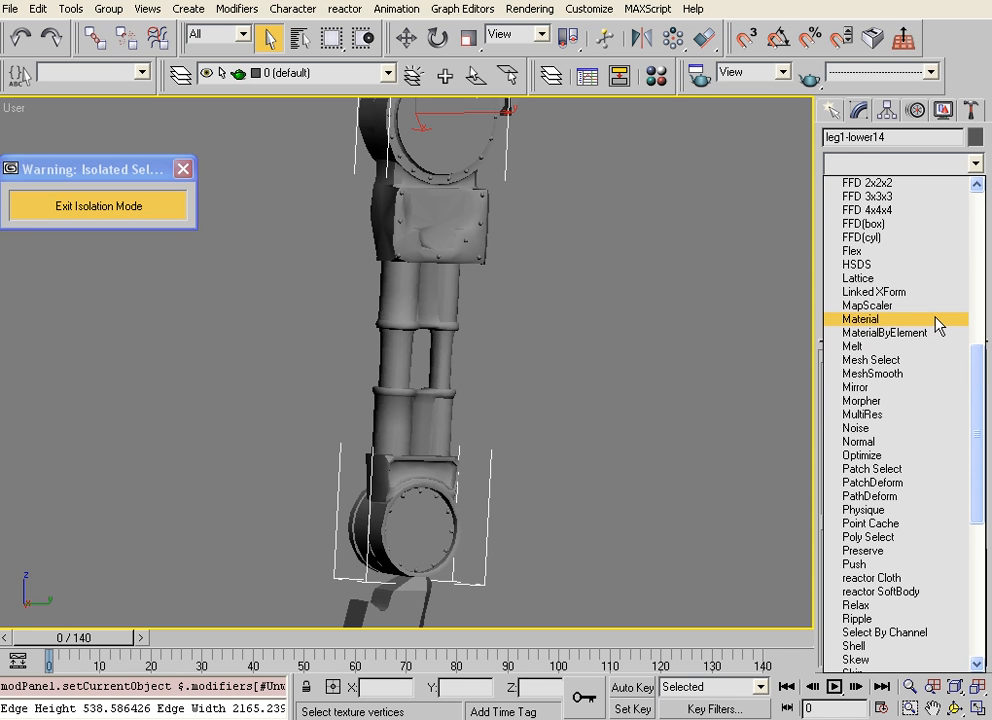
left_click(937, 360)
left_click(975, 163)
scroll(985, 237, "down", 6)
left_click(859, 508)
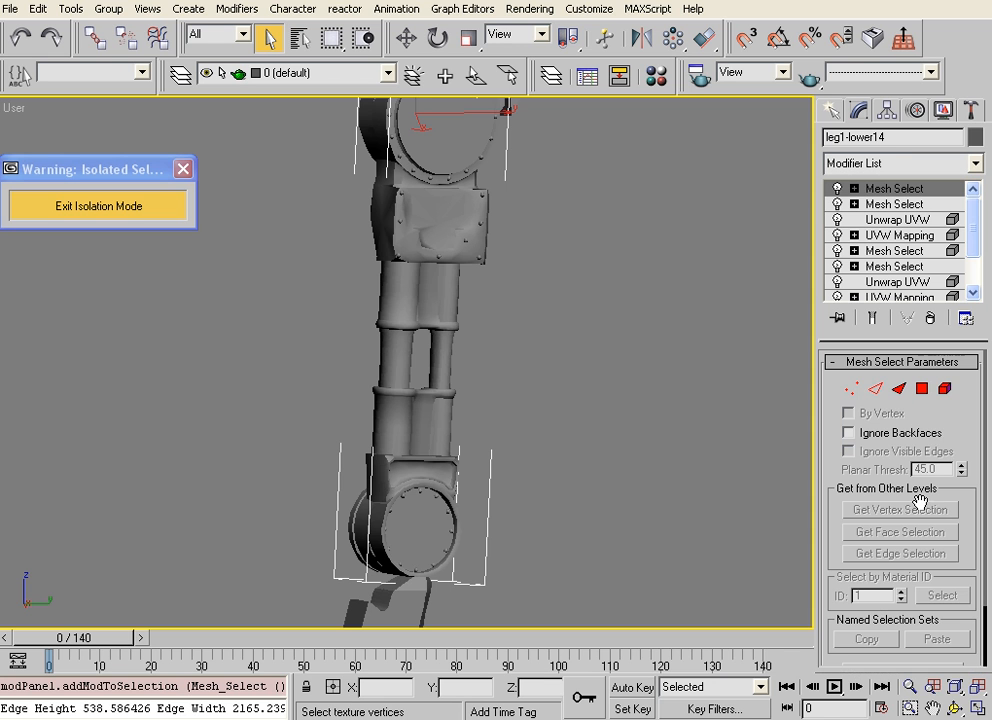
Select all elements of the lower leg in the top Mesh Select, then deselect the larger parts so only the small bolts stay selected
left_click(945, 389)
left_click(438, 300)
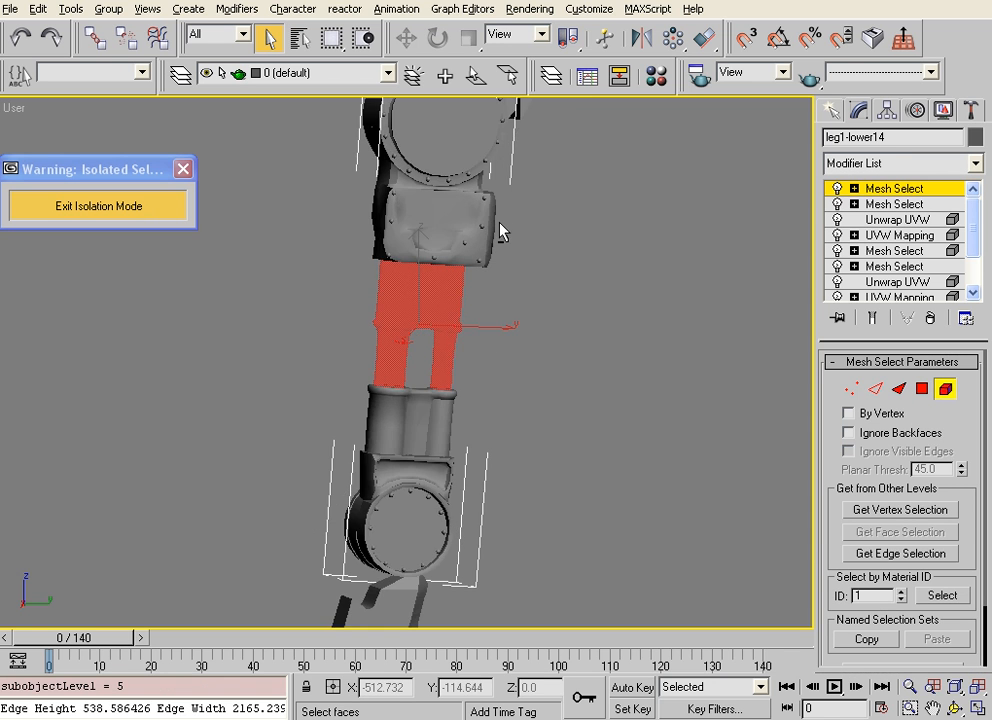
scroll(500, 230, "down", 3)
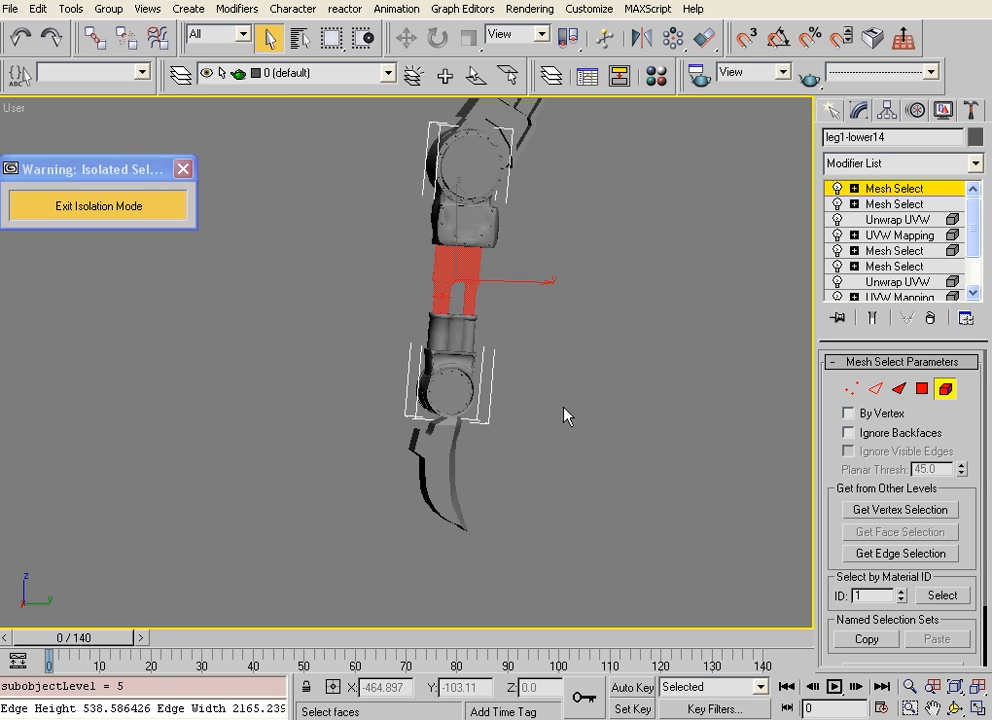
left_click_drag(538, 430, 356, 113)
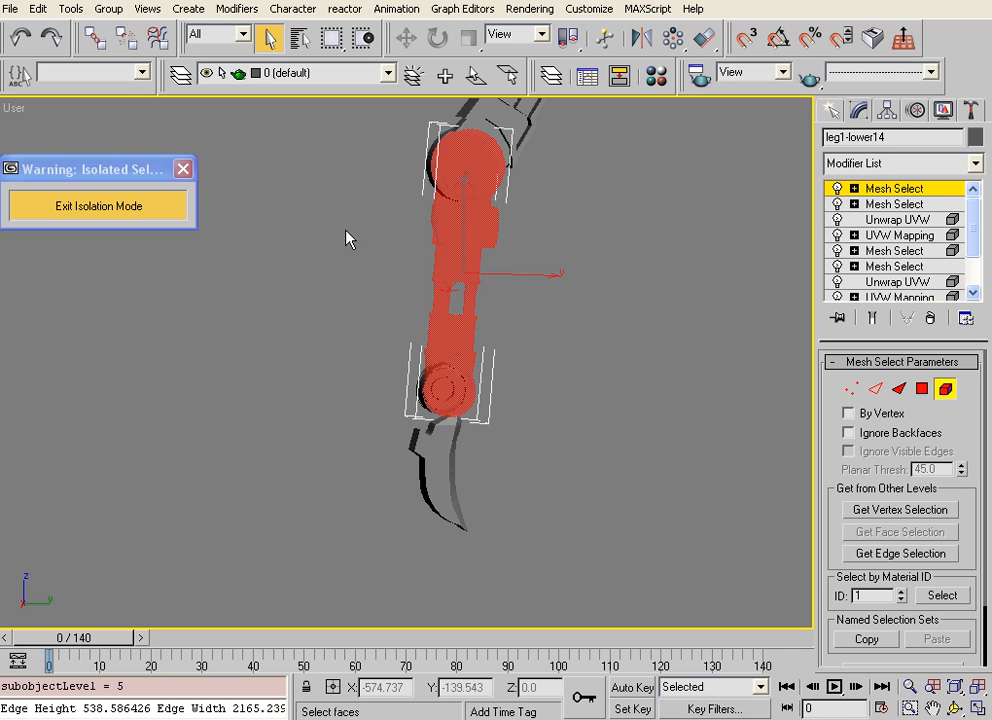
left_click(465, 212, "alt")
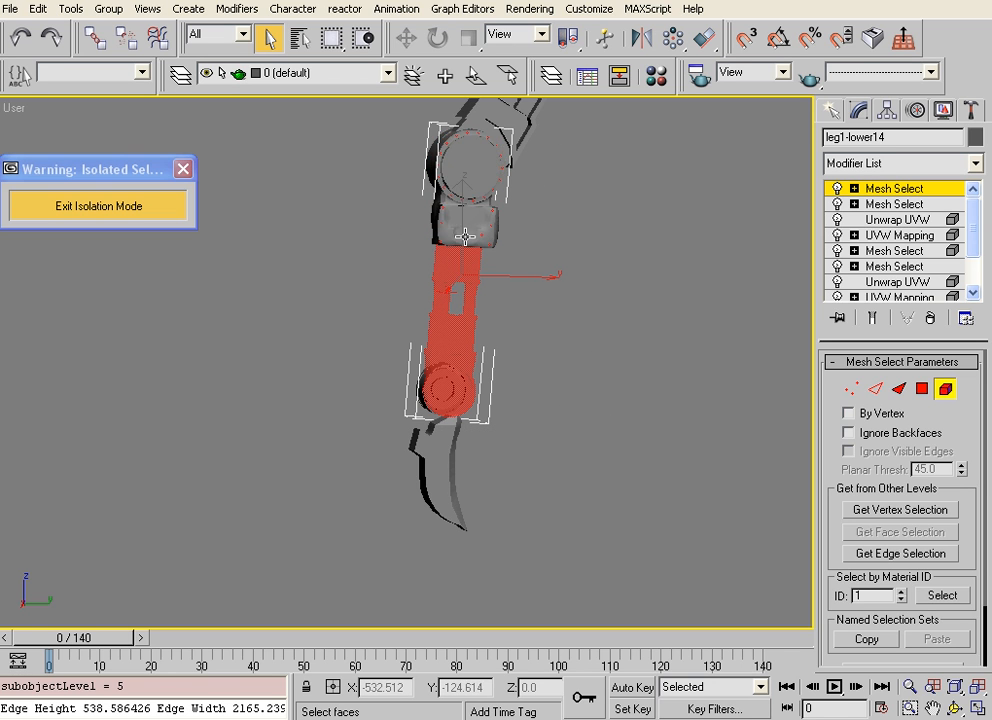
left_click(446, 316, "alt")
left_click(445, 326, "alt")
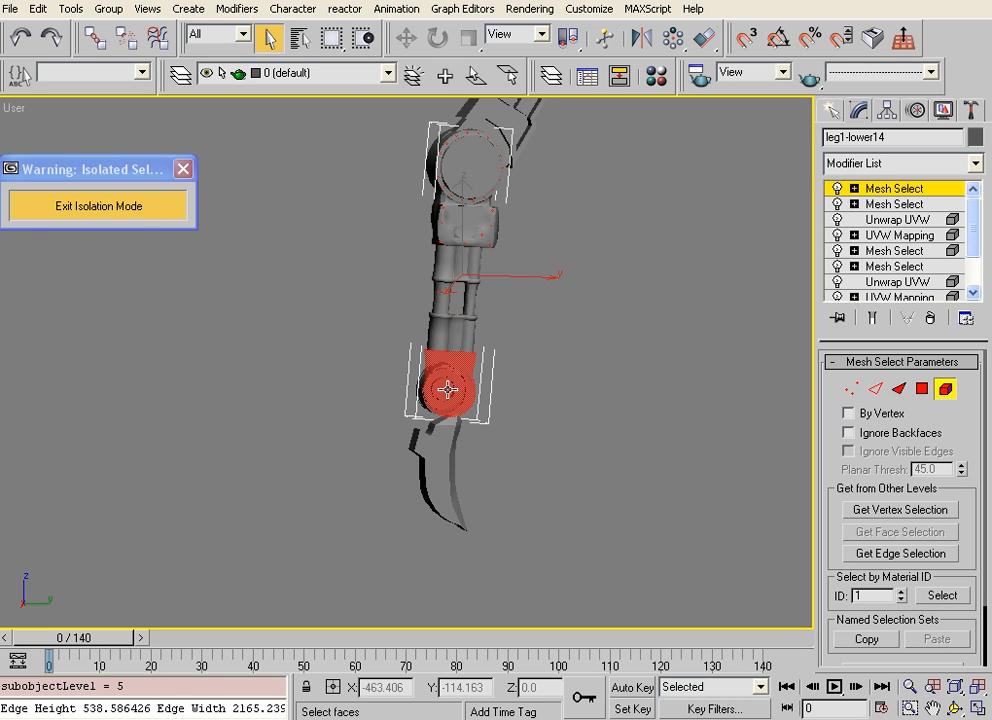
left_click(538, 470)
middle_click_drag(482, 262, 445, 293, "alt")
scroll(486, 228, "up", 2)
middle_click_drag(480, 219, 464, 347)
scroll(450, 284, "up", 4)
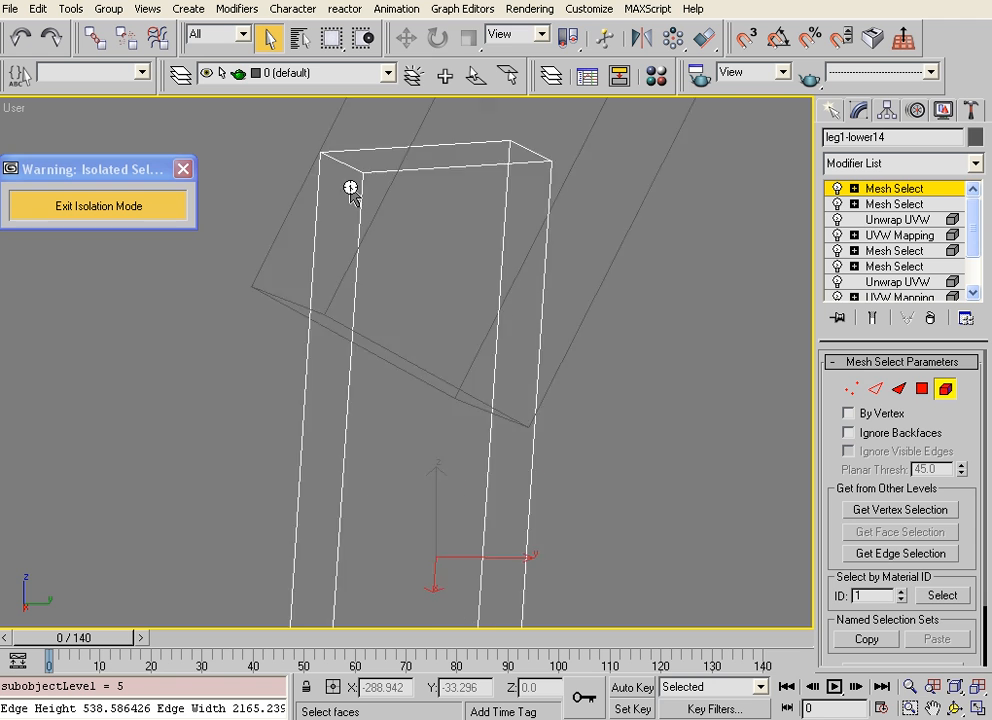
Add a UVW Map modifier with Planar mapping to the selected bolts and set its width to 528.385, matching the length
left_click(974, 165)
left_click_drag(977, 220, 981, 466)
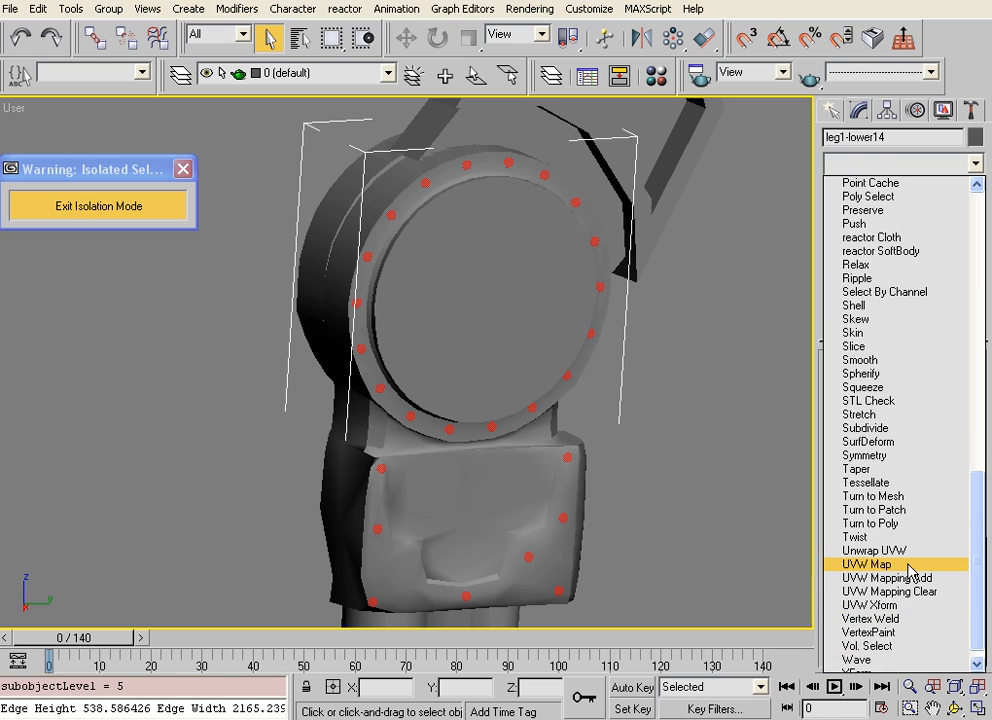
left_click(911, 572)
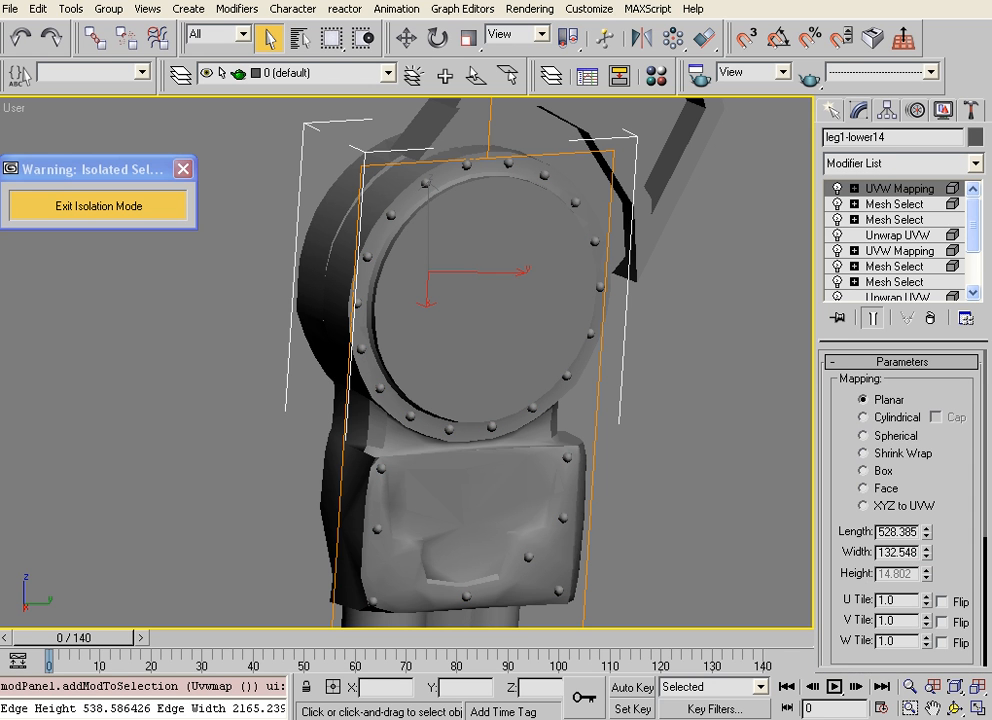
left_click_drag(967, 560, 967, 481)
left_click(899, 453)
key("ctrl+c")
double_click(905, 474)
key("ctrl+v")
key("Return")
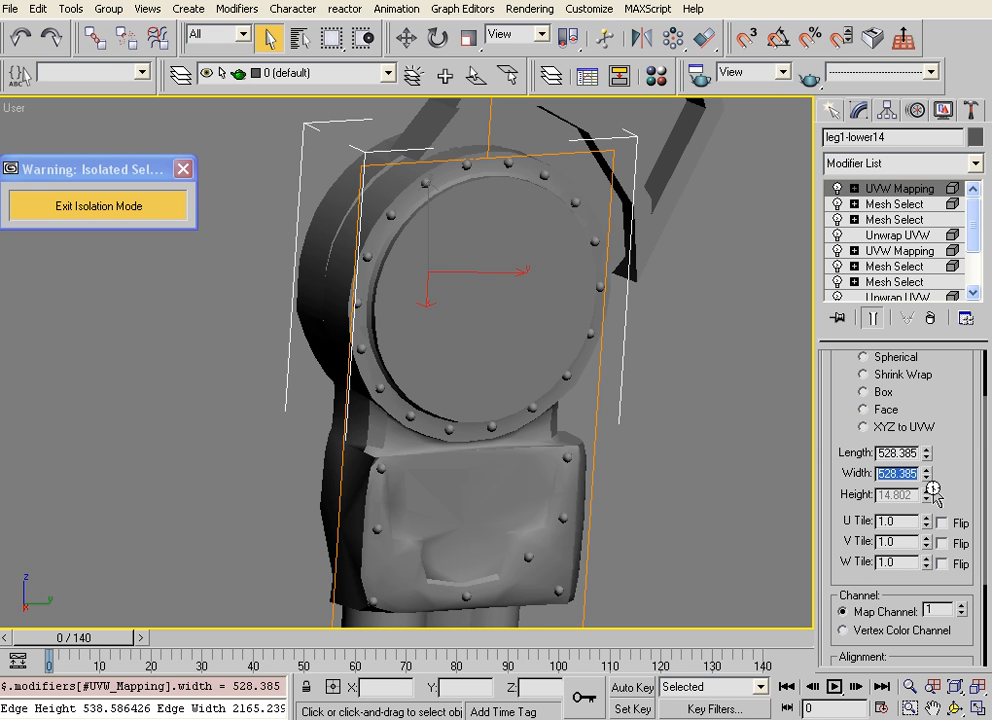
Add an Unwrap UVW modifier above the bolts' planar mapping and open their UVs for editing
left_click(972, 163)
scroll(900, 420, "down", 10)
scroll(950, 525, "down", 2)
left_click(890, 573)
left_click(900, 556)
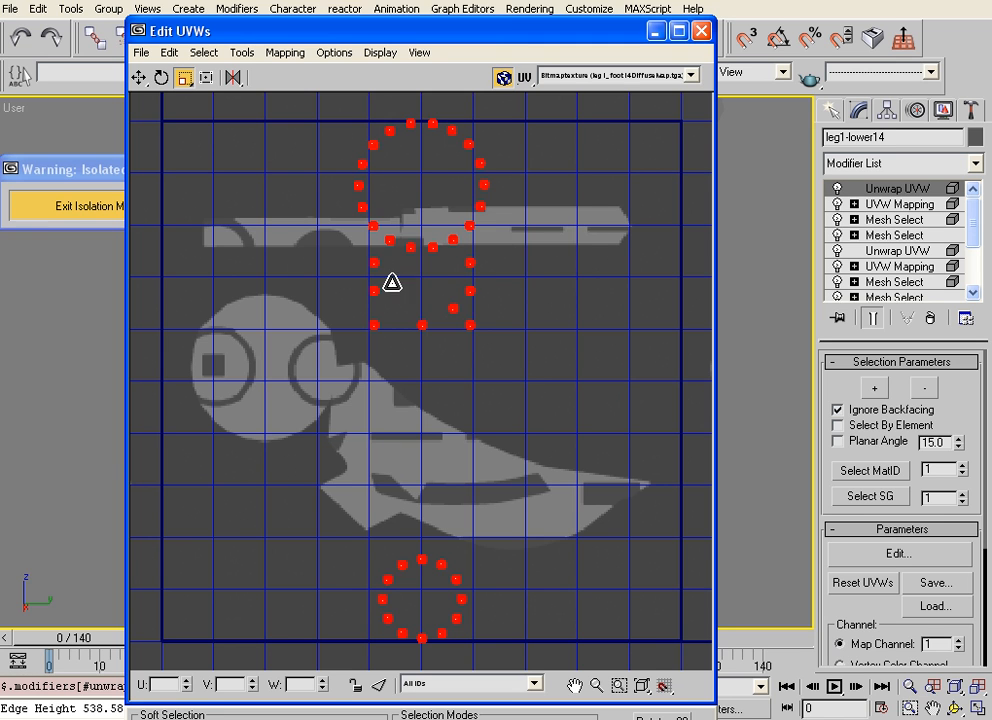
Scale the bolt UVs down, move them to the upper-left corner of the texture square and close the UV editor
left_click_drag(390, 283, 400, 314)
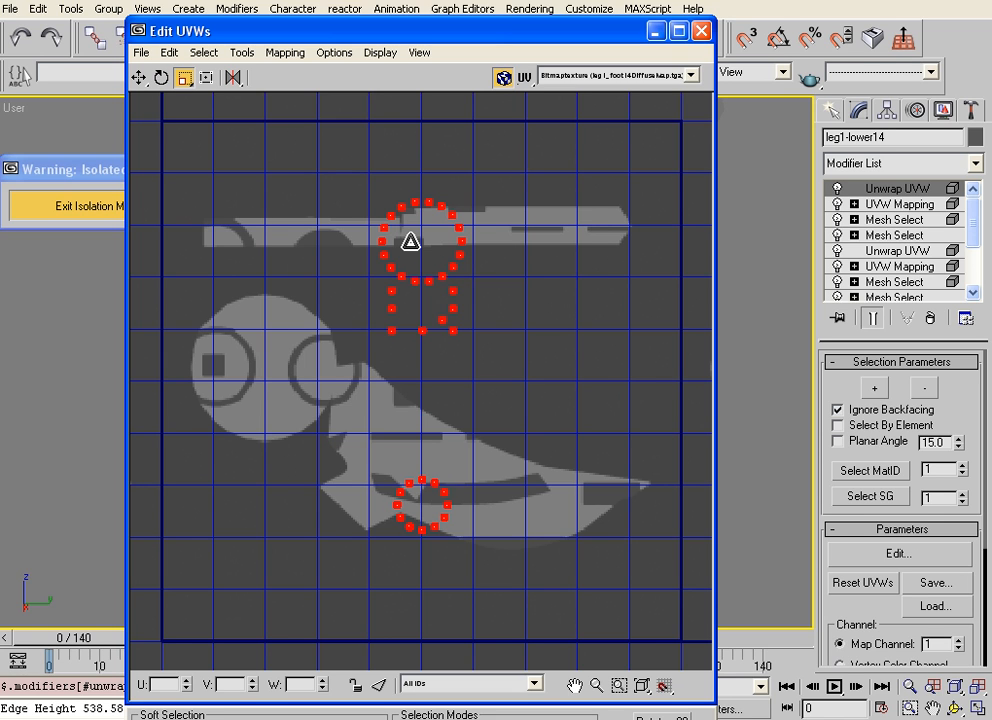
key("ctrl+z")
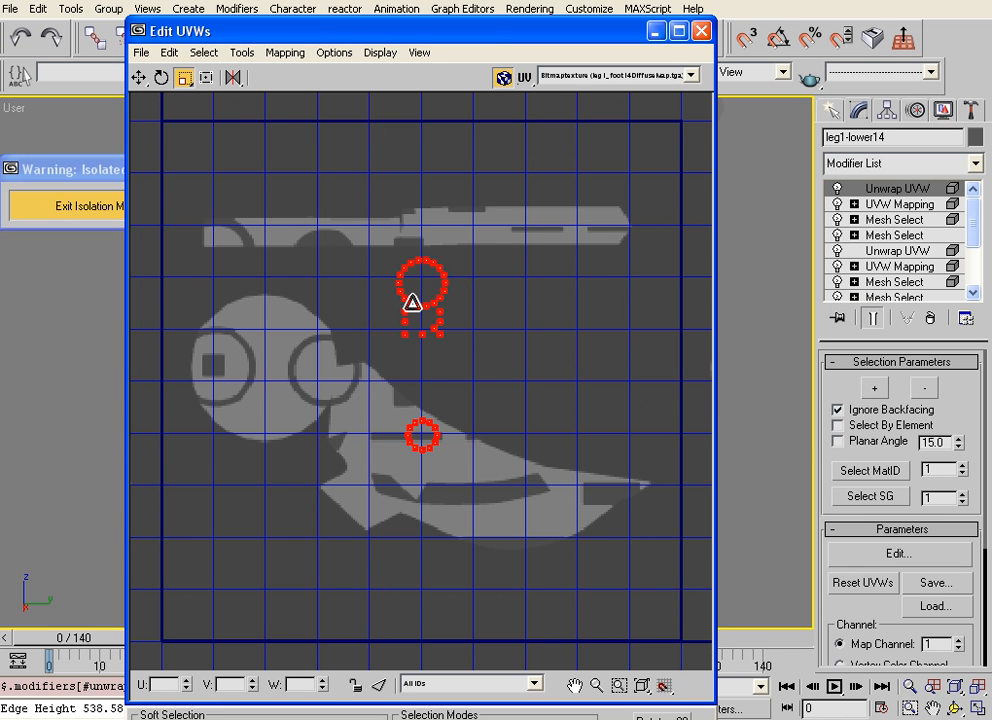
left_click_drag(392, 33, 388, 6)
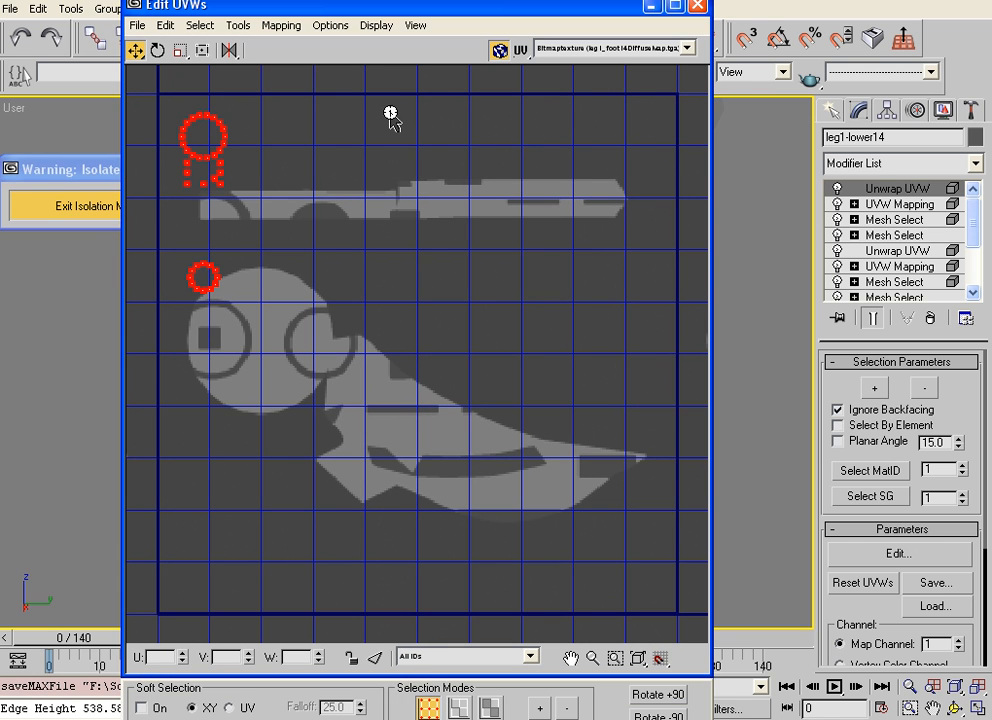
left_click(699, 8)
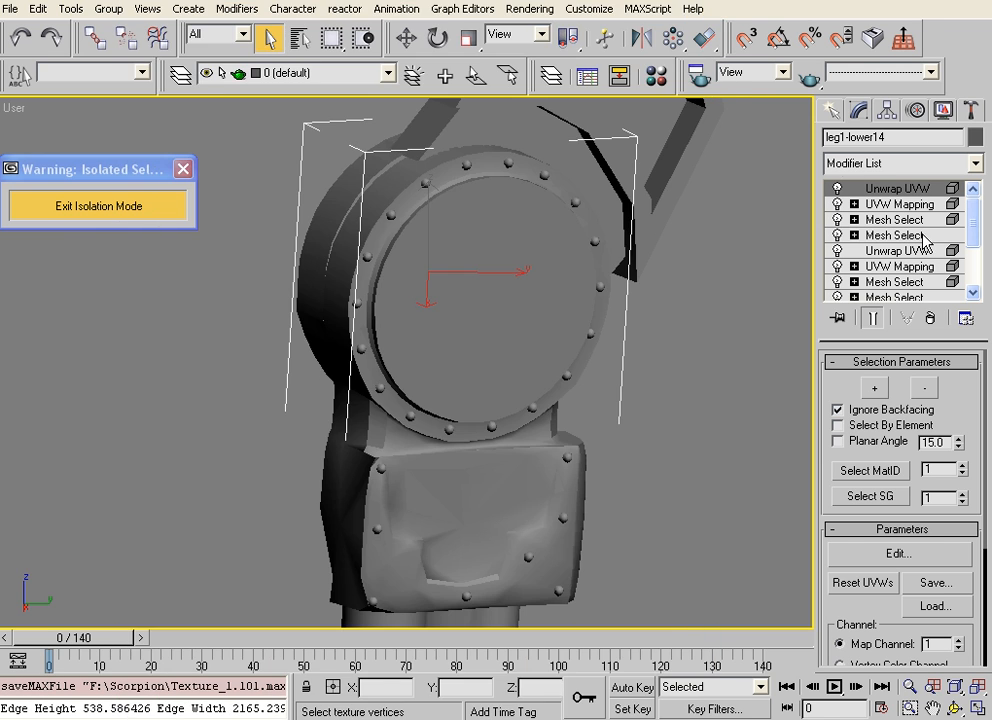
Add a Mesh Select modifier with no sub-selection on top of the modifier stack
left_click(977, 163)
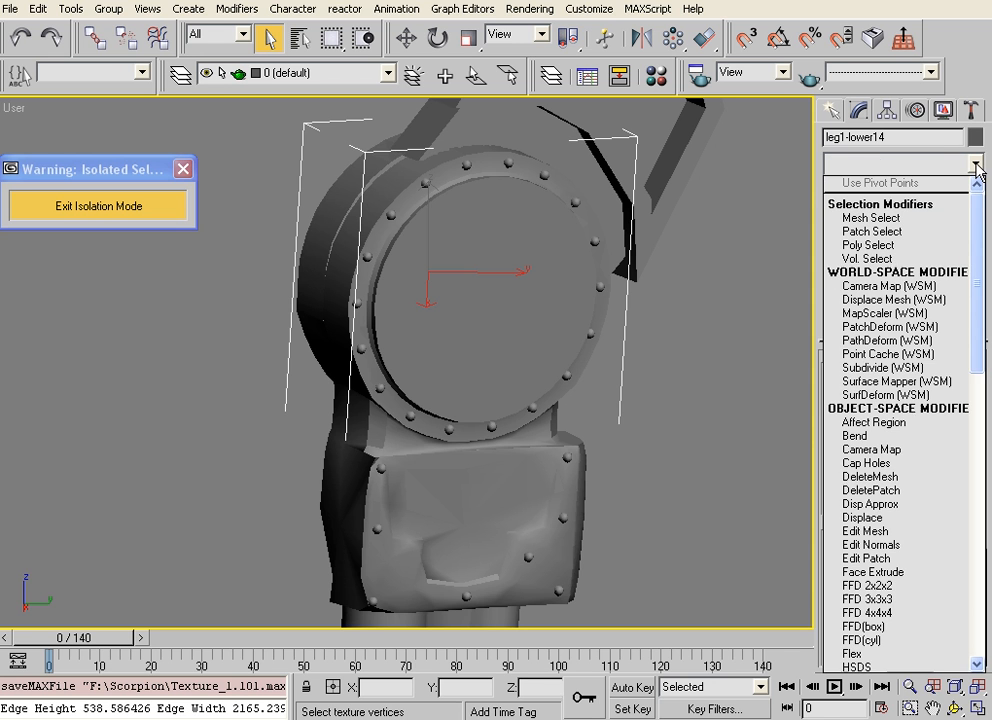
left_click_drag(977, 223, 988, 470)
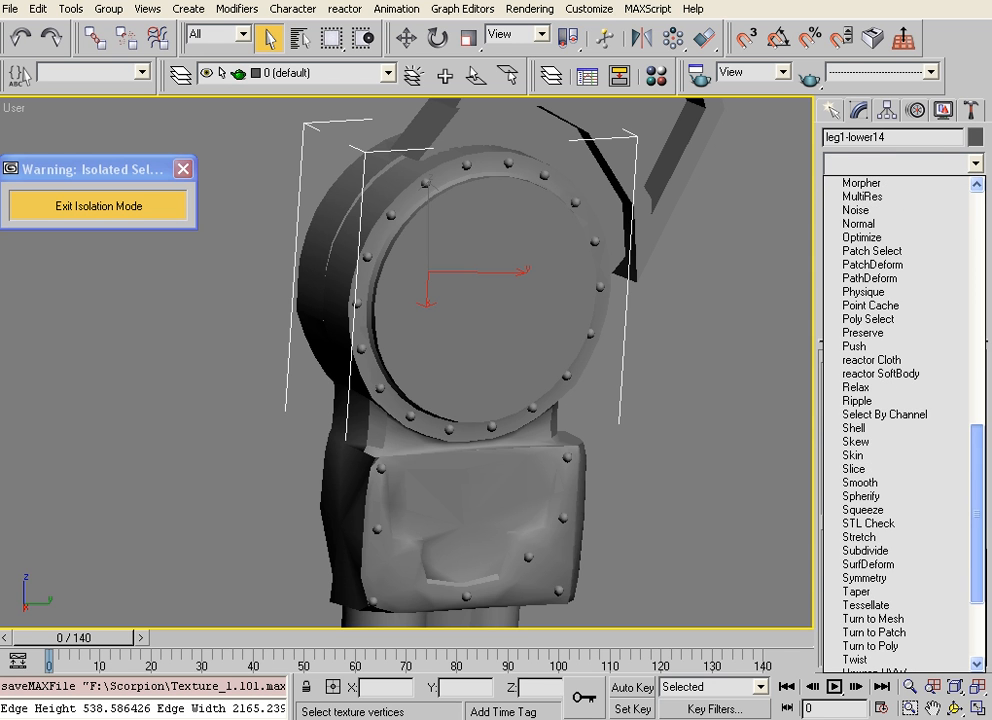
scroll(981, 195, "up", 4)
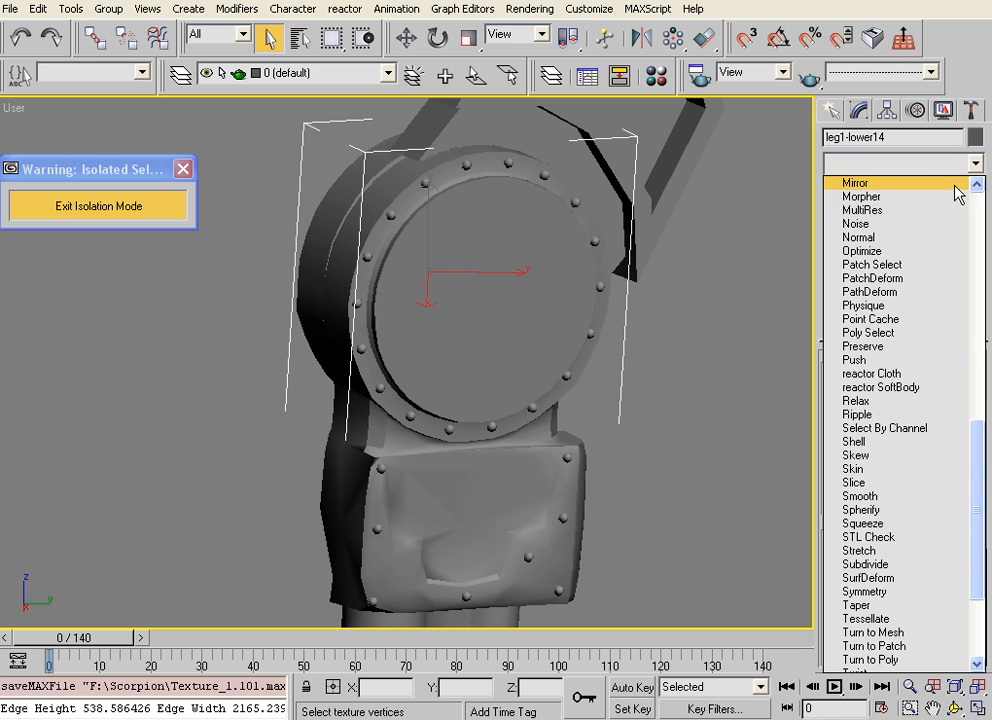
left_click(951, 197)
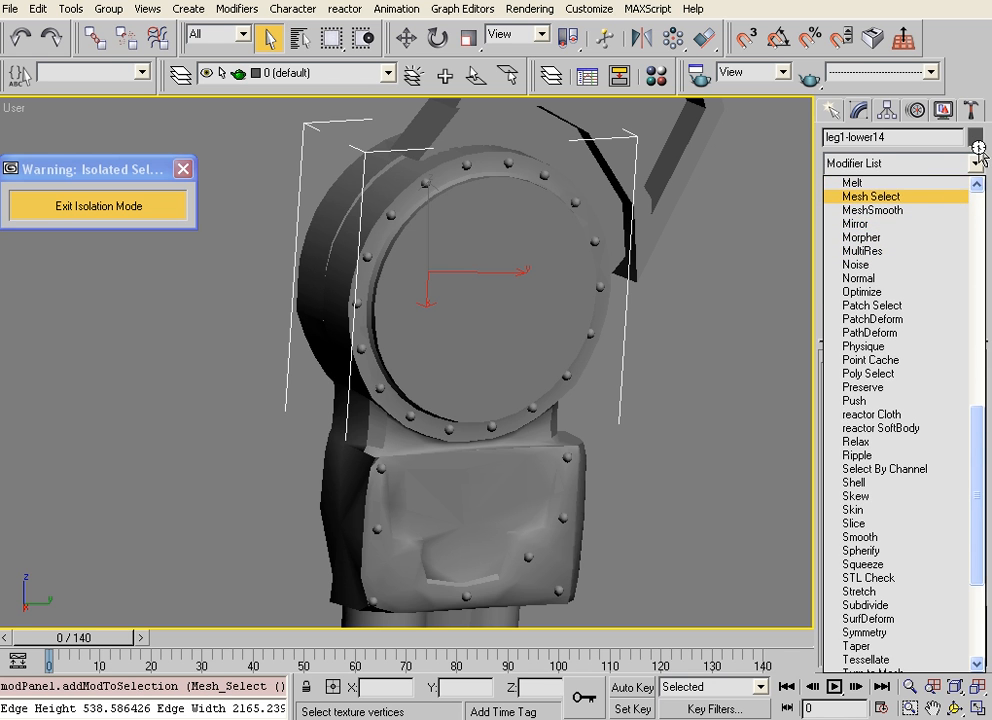
Add an Unwrap UVW modifier above the new Mesh Select and open the lower leg's combined UV layout for editing
left_click(977, 163)
left_click_drag(979, 268, 981, 553)
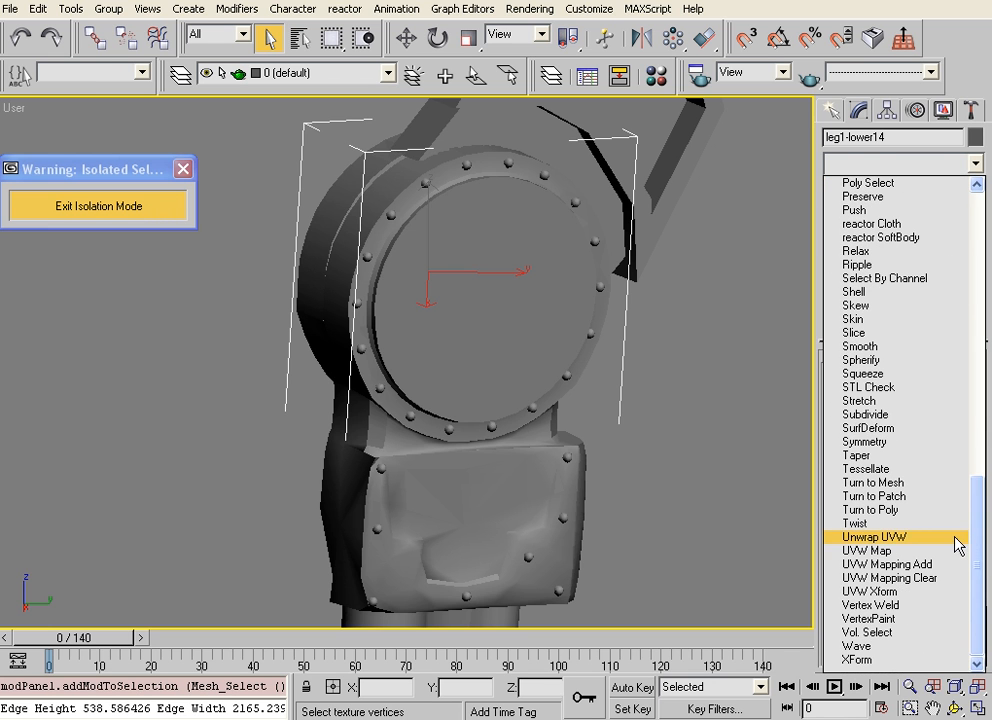
left_click(957, 538)
left_click(920, 553)
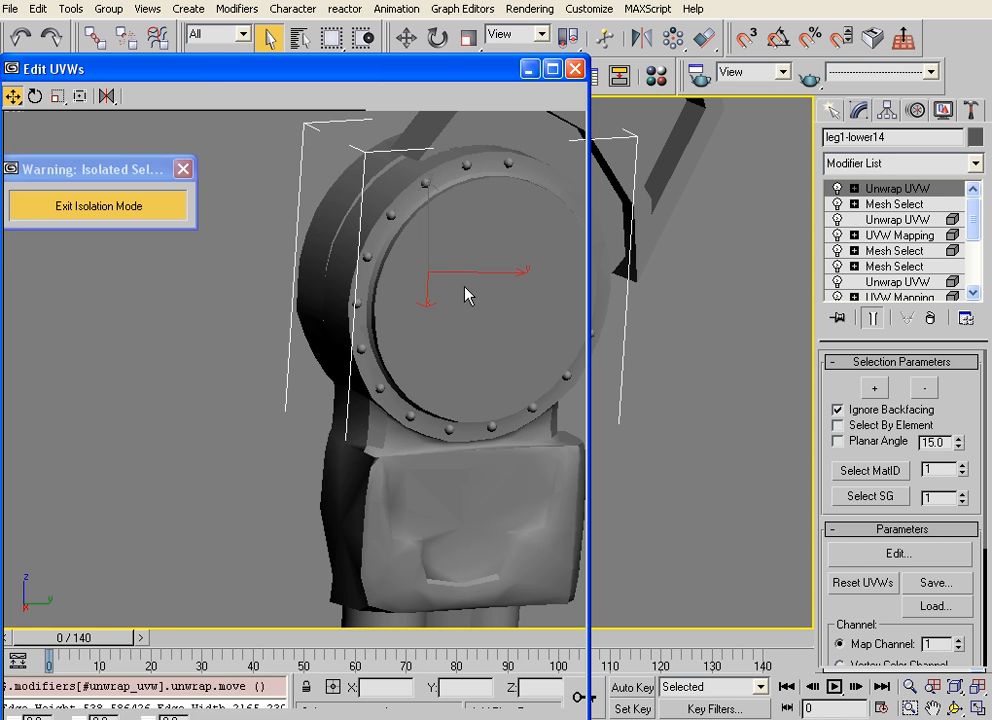
left_click_drag(370, 78, 503, 51)
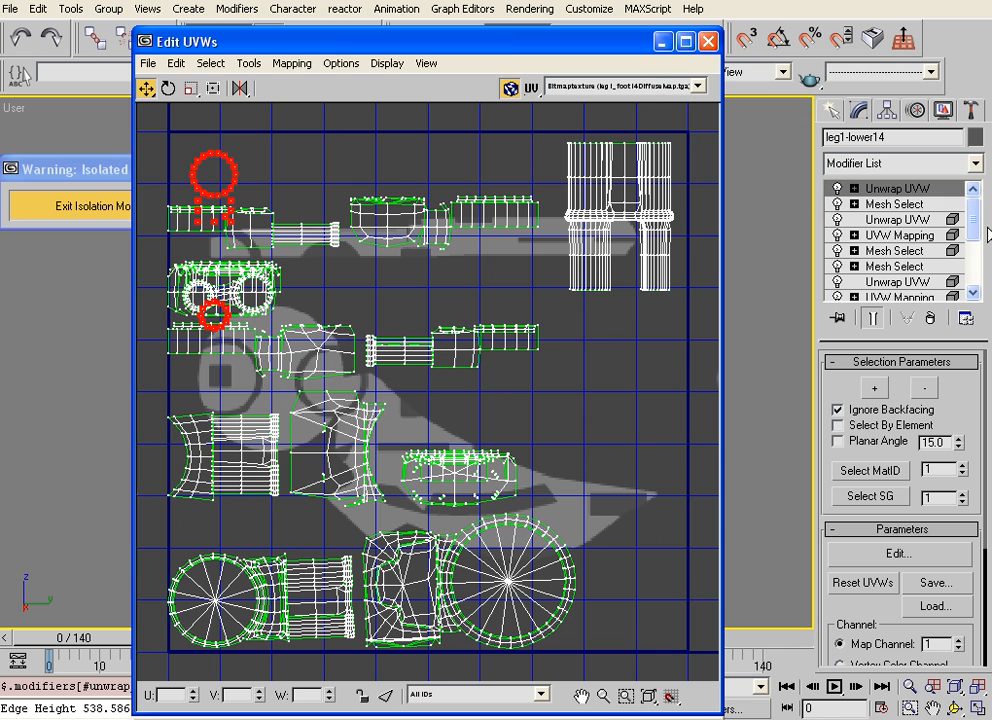
Open the UVs of the larger parts' Unwrap UVW lower in the stack and move the two upper-left shell groups to the layout's right side
left_click(974, 262)
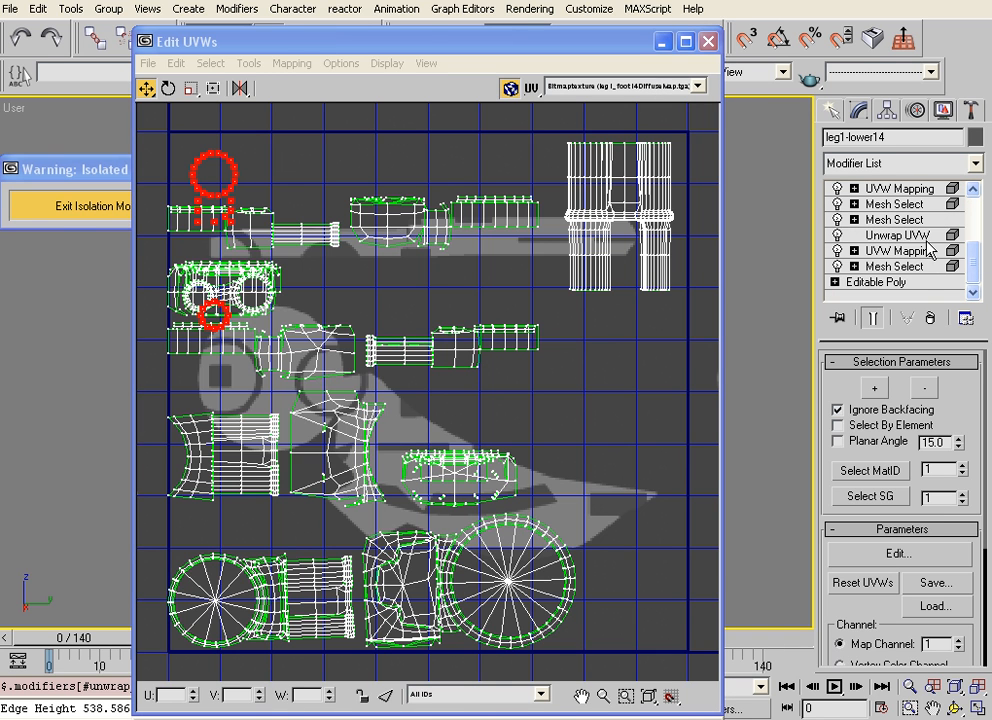
left_click(922, 236)
left_click(886, 558)
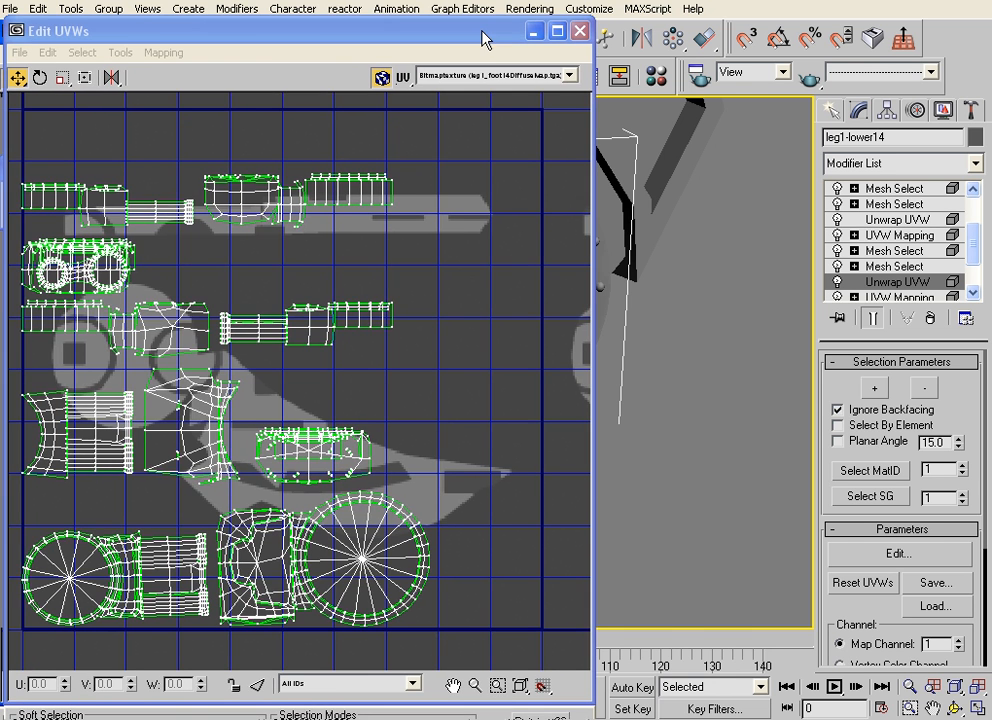
left_click_drag(485, 39, 628, 14)
left_click_drag(341, 104, 150, 270)
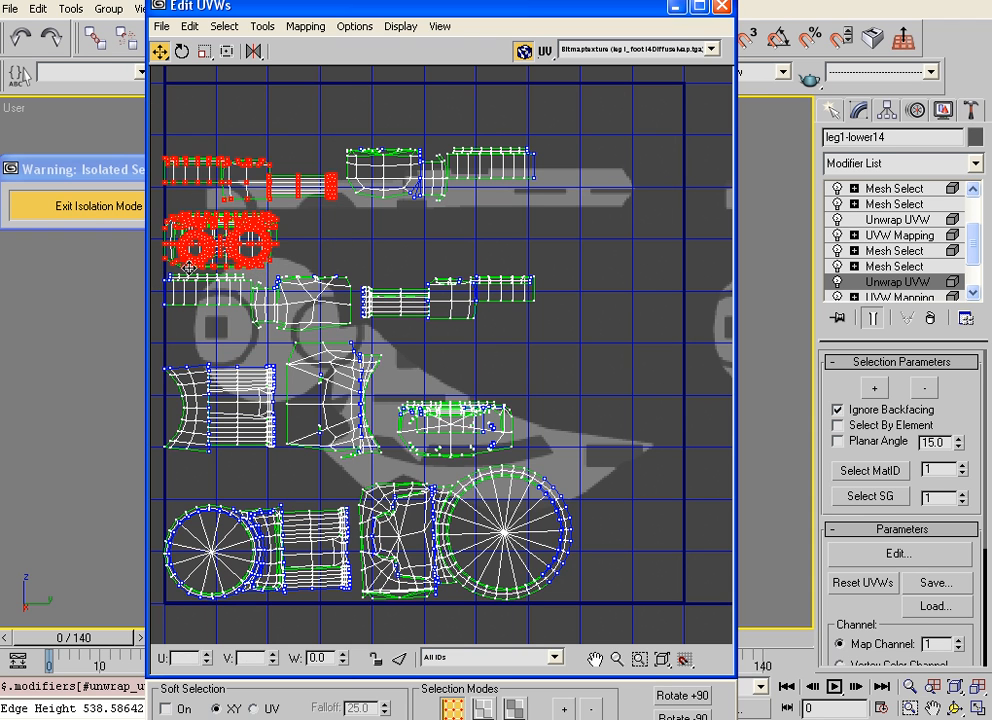
left_click_drag(183, 213, 533, 371)
left_click_drag(547, 444, 544, 448)
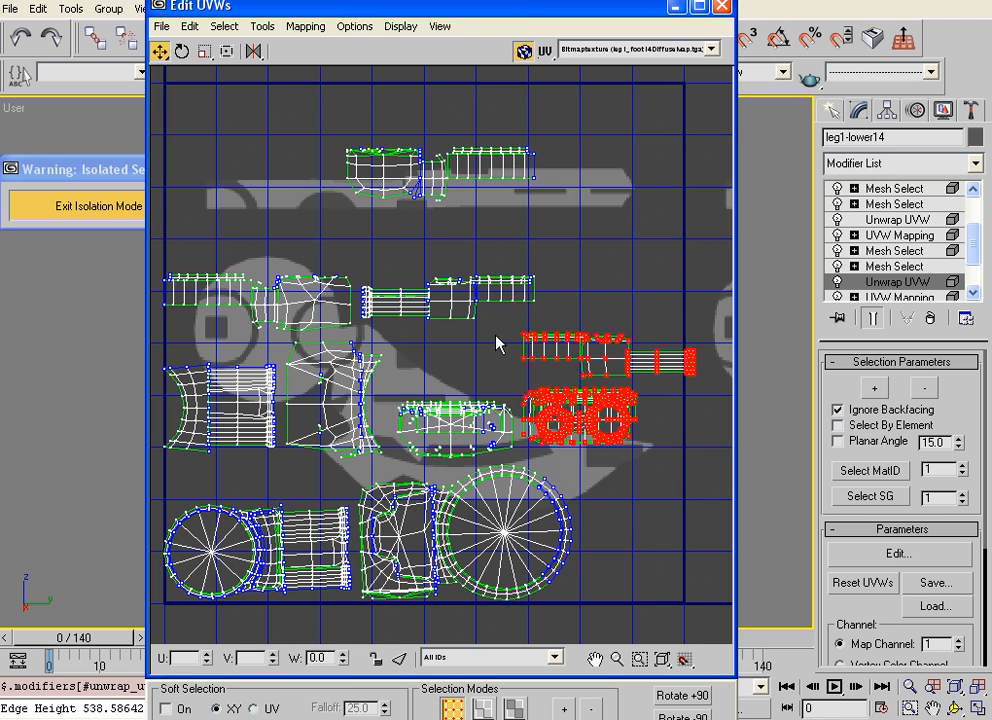
Mirror the moved pipe-ended strip horizontally and place it just below the matching strip in the middle of the layout
left_click_drag(489, 321, 708, 390)
left_click_drag(690, 364, 558, 358)
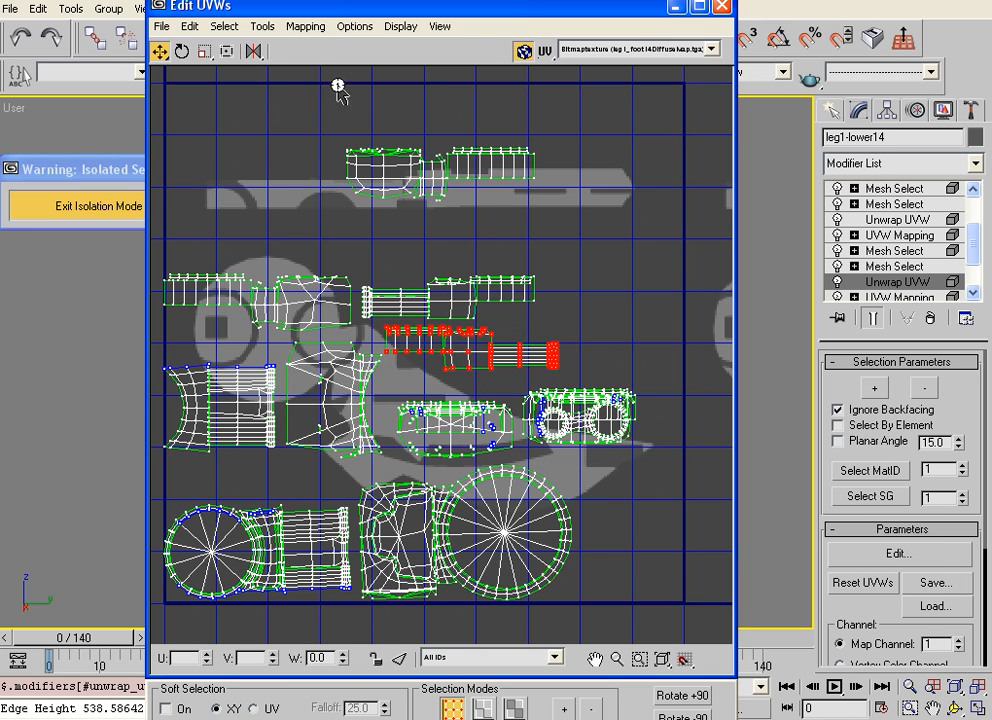
left_click(253, 51)
left_click_drag(487, 354, 455, 329)
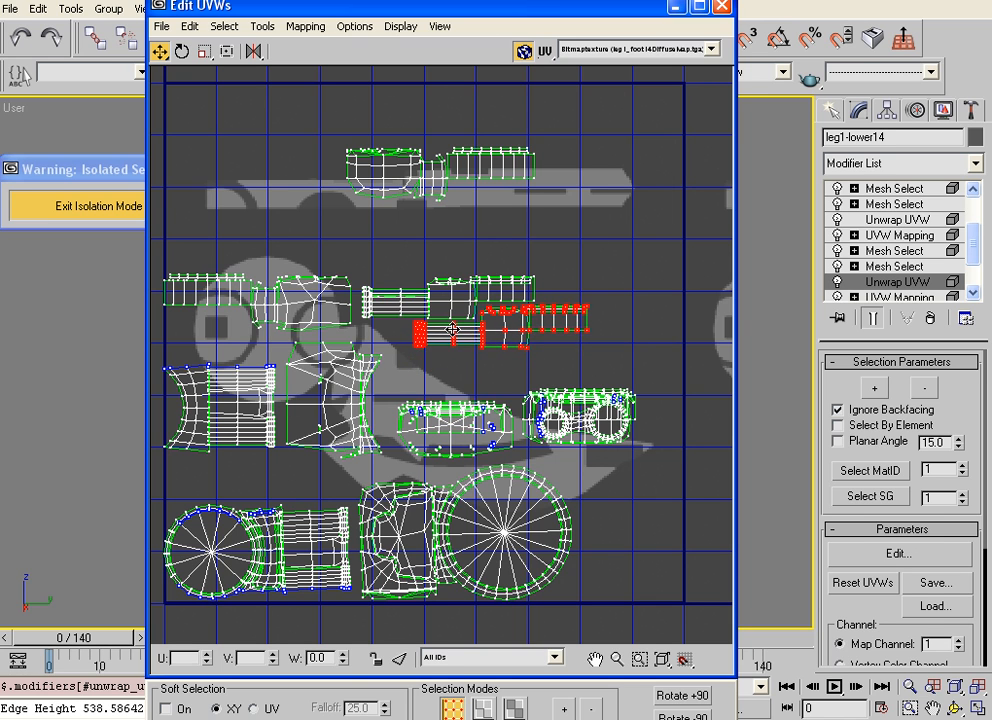
Move the shell with the two circles slightly down and right, clear of the rounded box shell beside it
left_click_drag(658, 372, 585, 450)
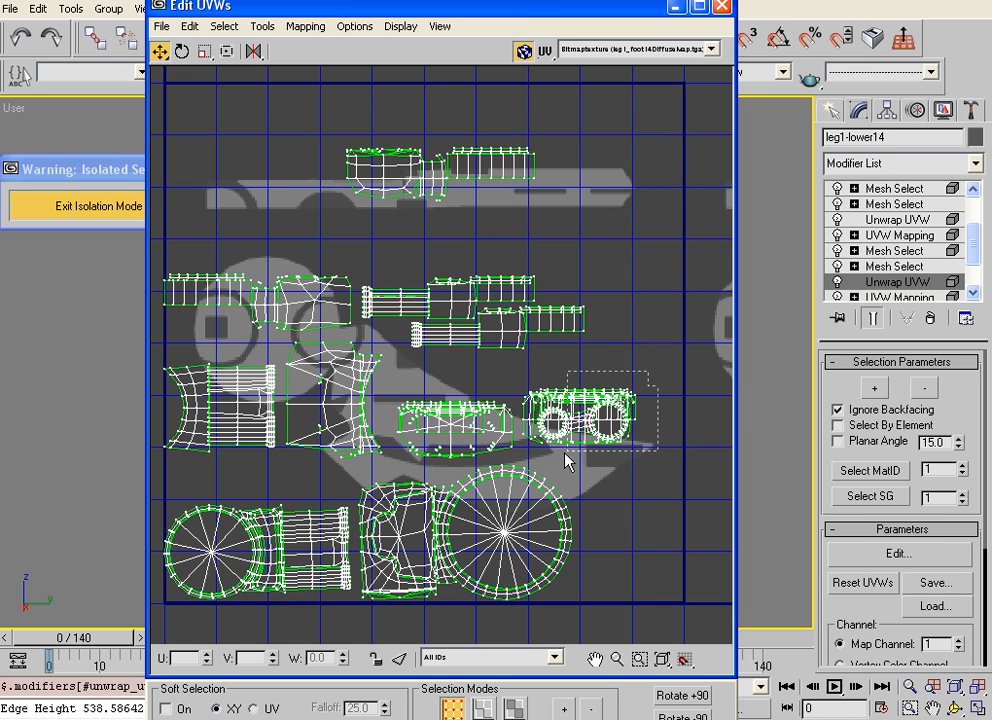
left_click_drag(525, 460, 525, 412)
mouse_move(571, 476)
left_mouse_down()
mouse_move(573, 459)
mouse_move(556, 460)
left_mouse_up()
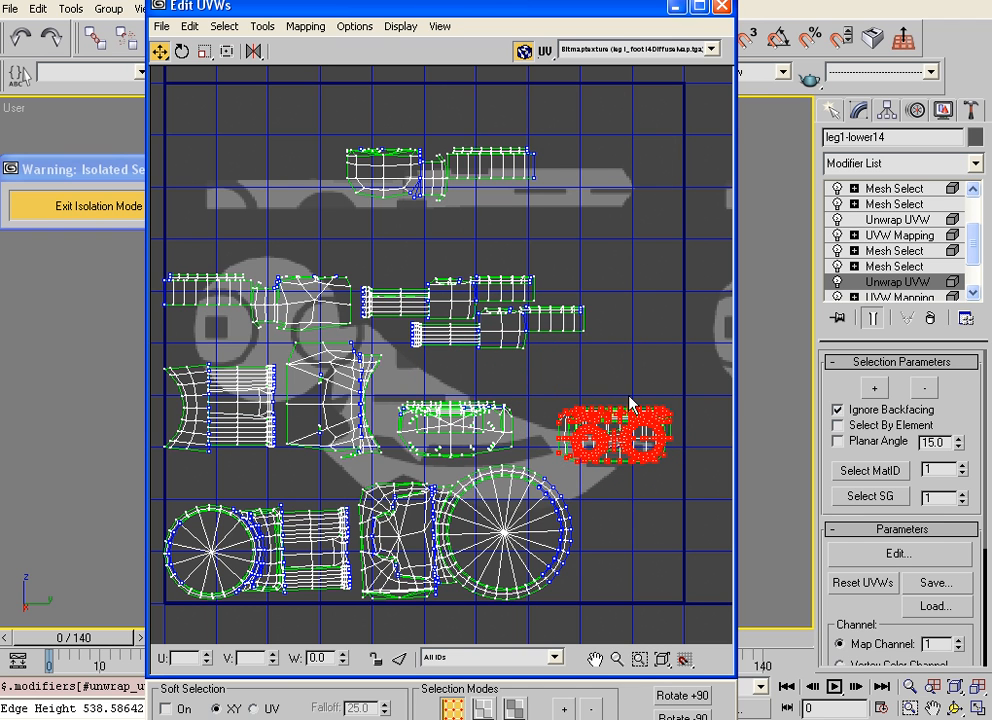
Move the remaining upper strip with the rounded shell above the two-circle shell and scale it down slightly to fit the gap
left_click_drag(560, 136, 408, 243)
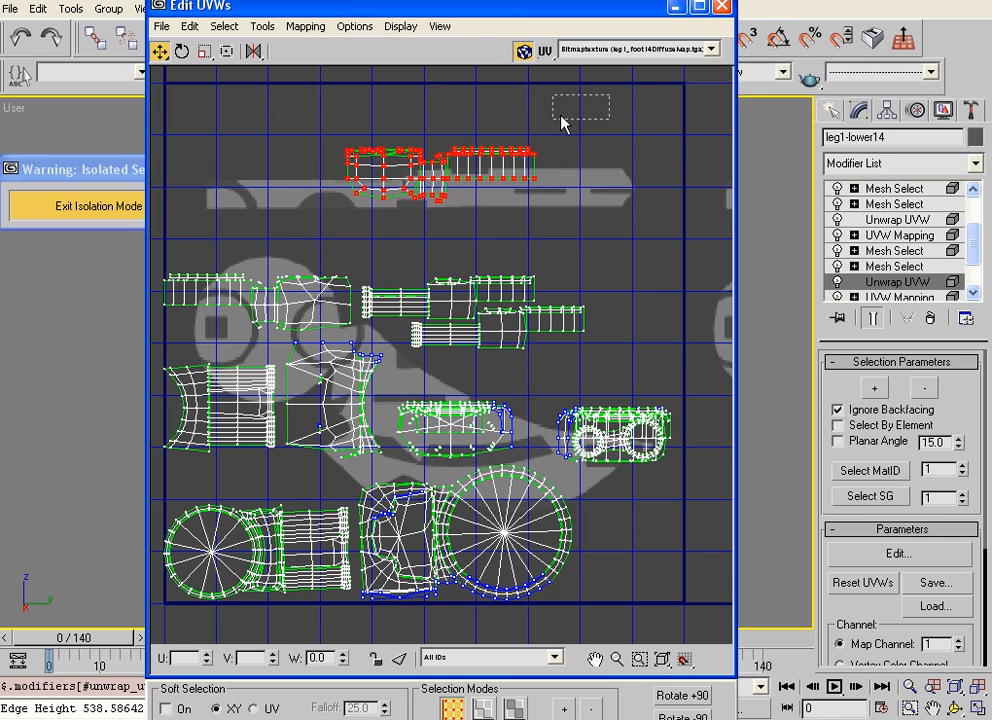
left_click_drag(348, 193, 502, 399)
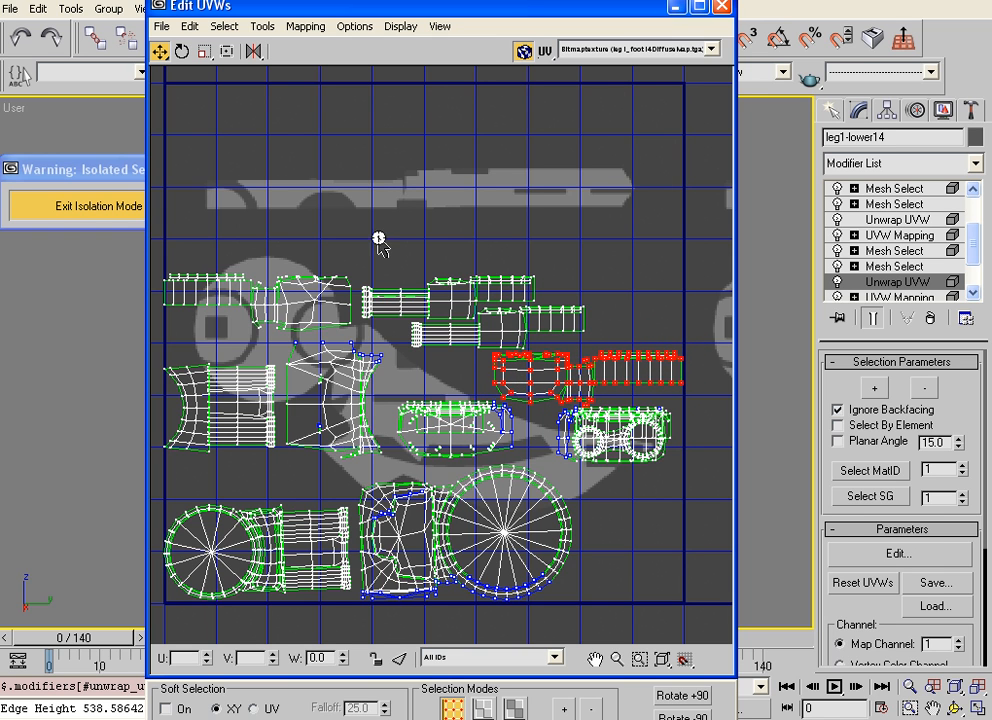
left_click(204, 51)
left_click_drag(530, 390, 532, 413)
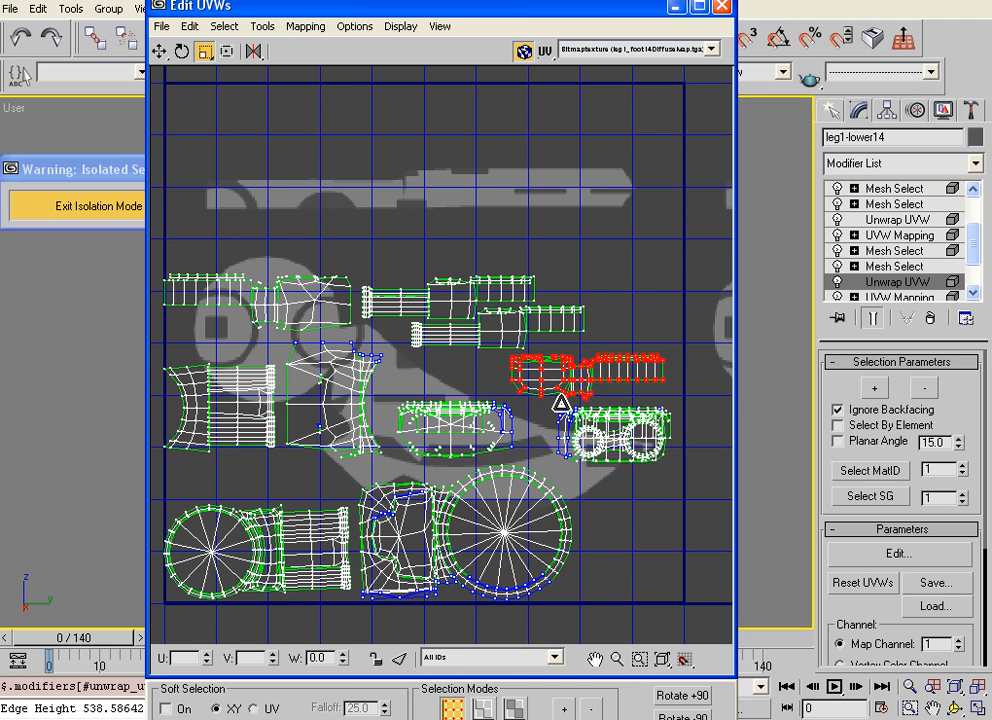
left_click(621, 277)
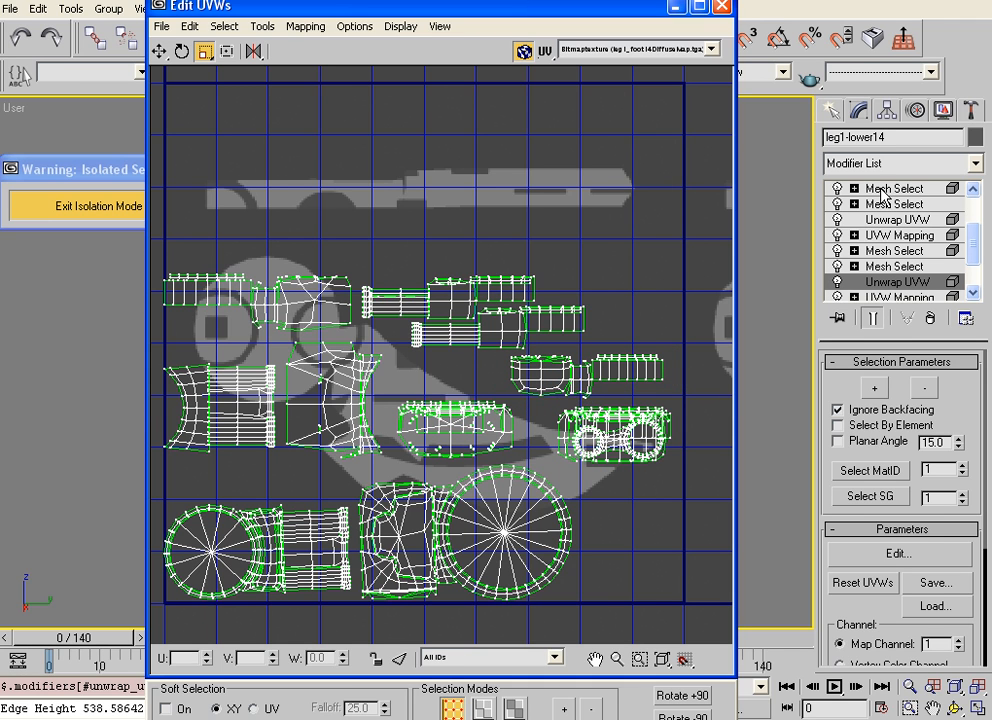
Open the combined UVs in the topmost Unwrap UVW, reset them to pick up the rearranged shells and deselect all vertices
left_click_drag(978, 248, 977, 214)
left_click(916, 189)
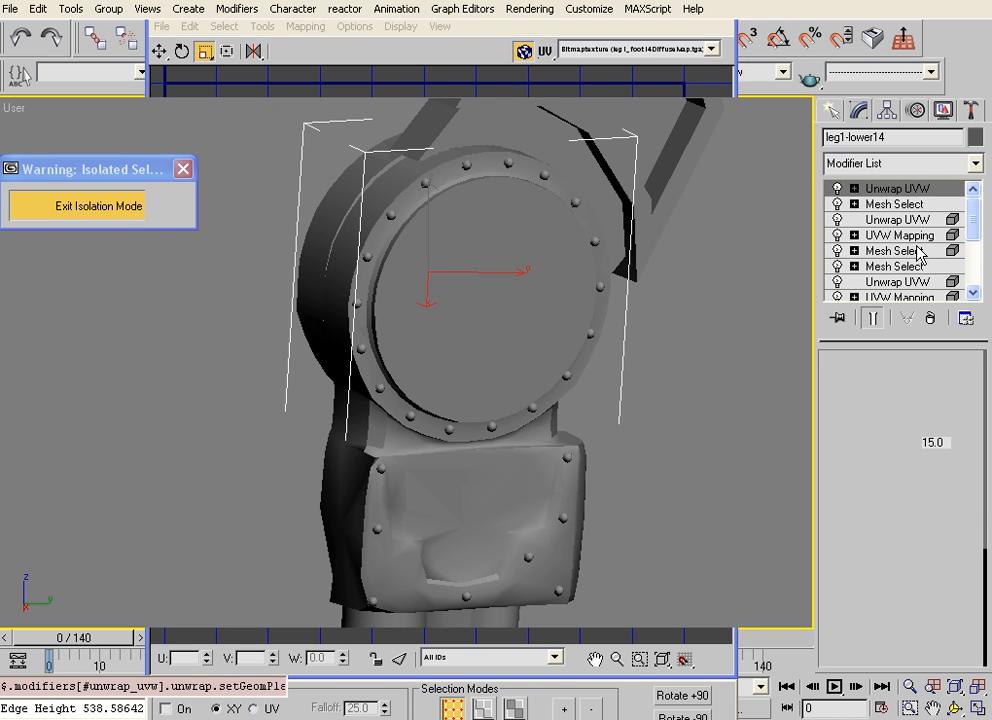
left_click(895, 556)
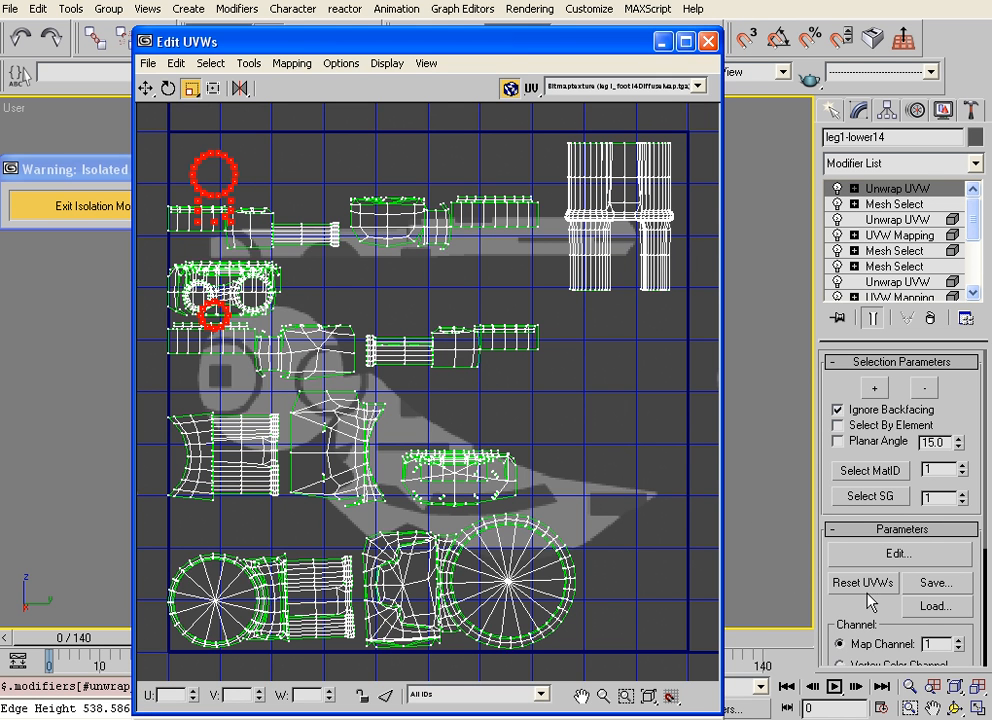
left_click(863, 583)
left_click(464, 416)
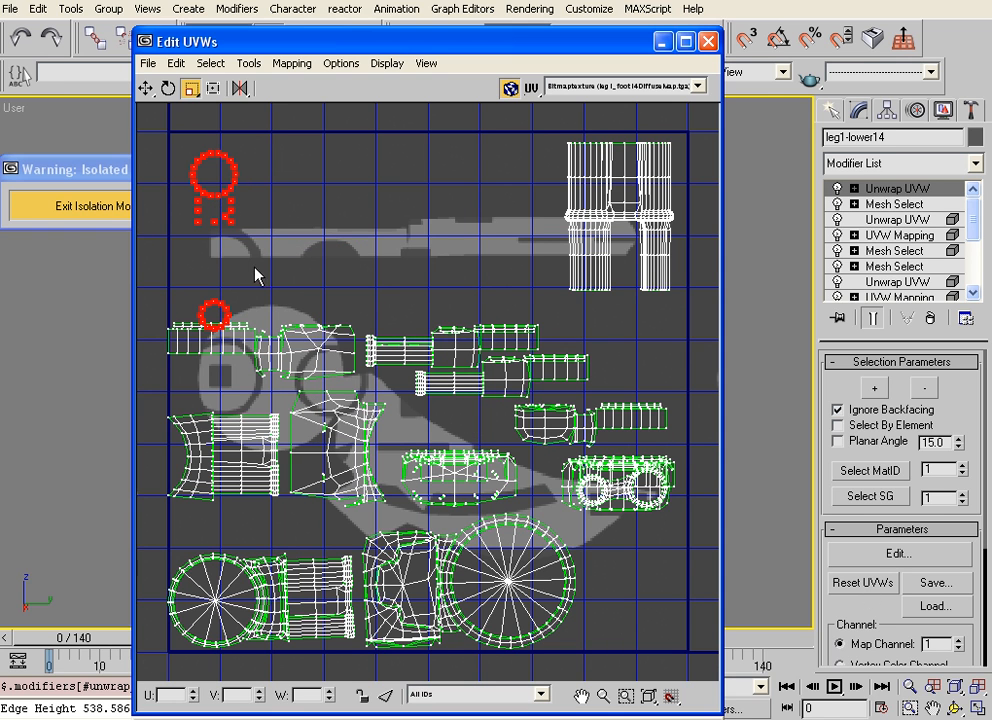
left_click(257, 266)
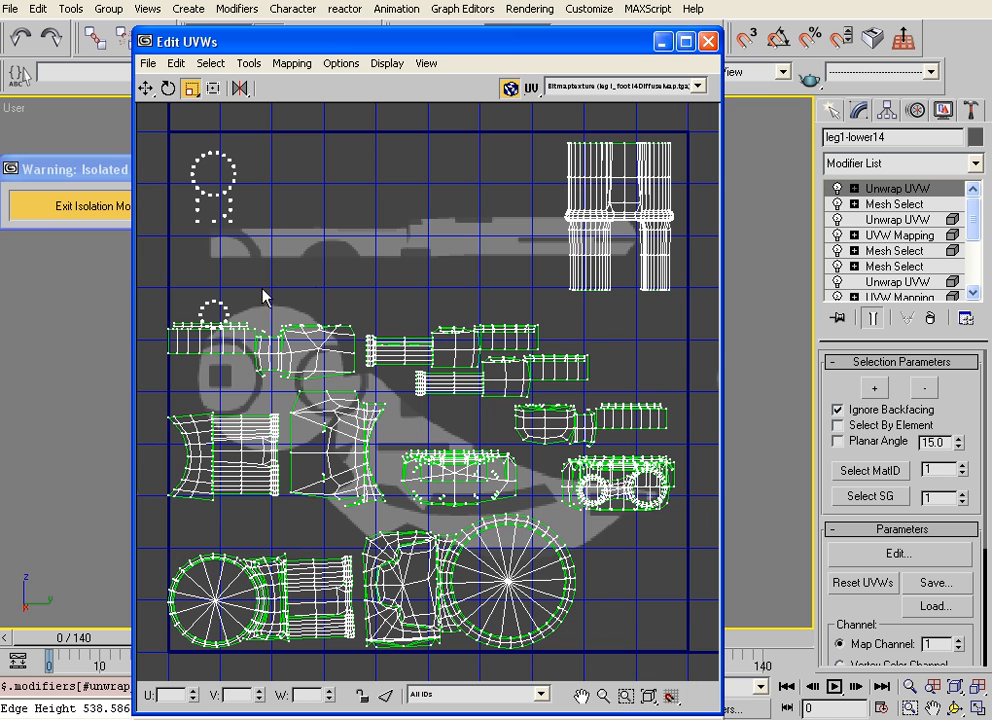
Reopen the larger parts' Unwrap UVW, enlarge the strip overlapping the bolt UVs slightly and move it to the empty upper middle area
left_click_drag(971, 220, 967, 328)
mouse_move(973, 261)
left_mouse_down()
mouse_move(972, 205)
mouse_move(973, 266)
left_mouse_up()
left_click(918, 250)
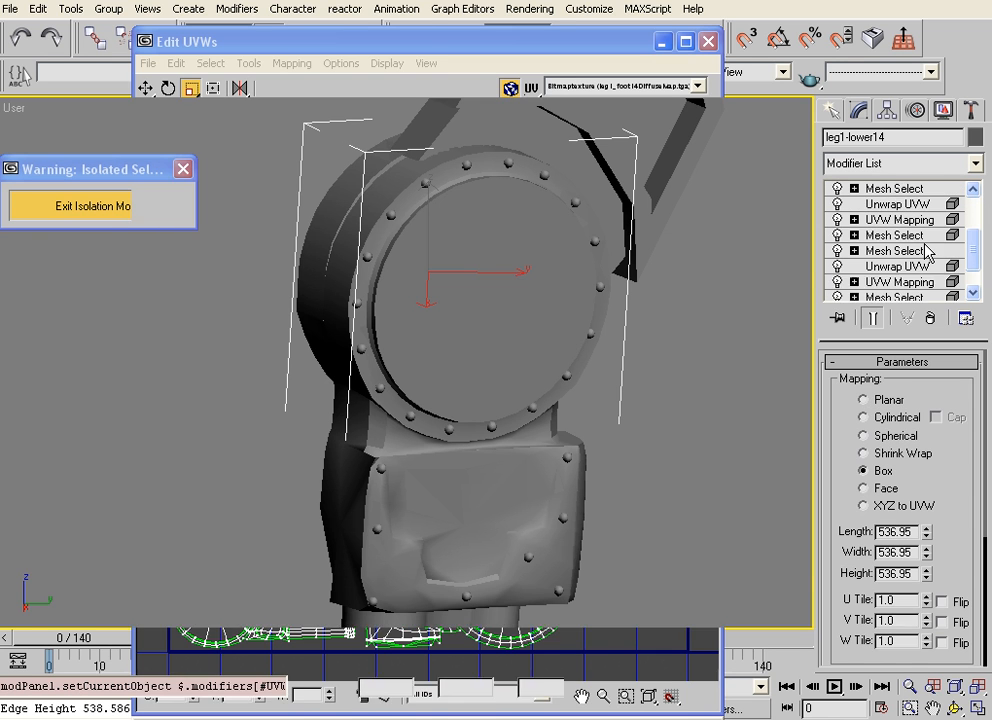
left_click(929, 281)
left_click(896, 559)
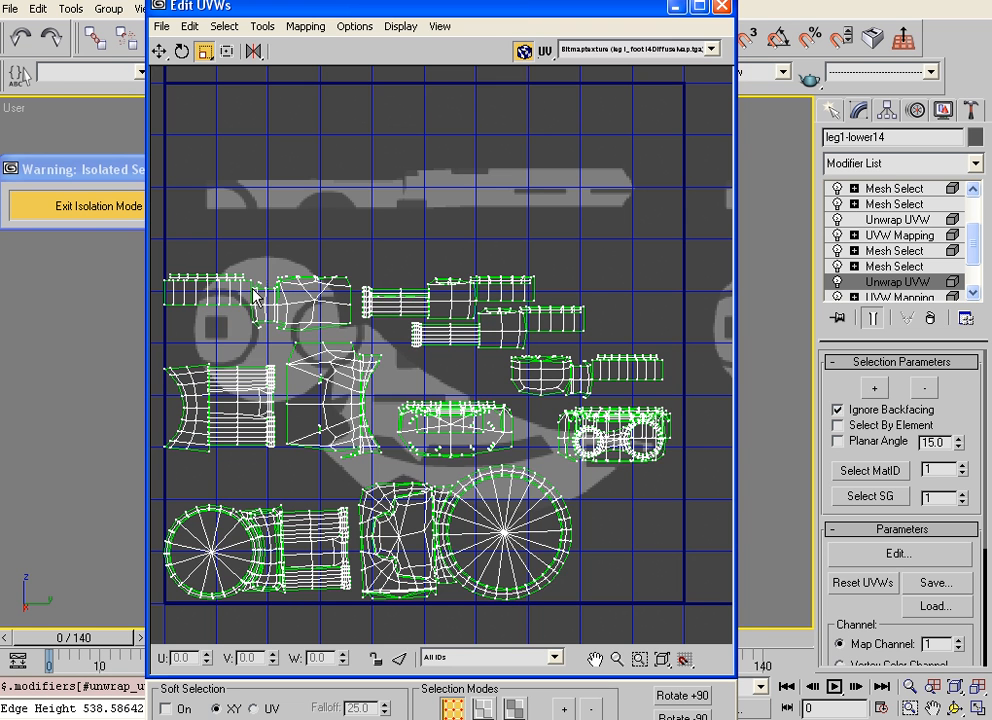
left_click_drag(205, 292, 300, 330)
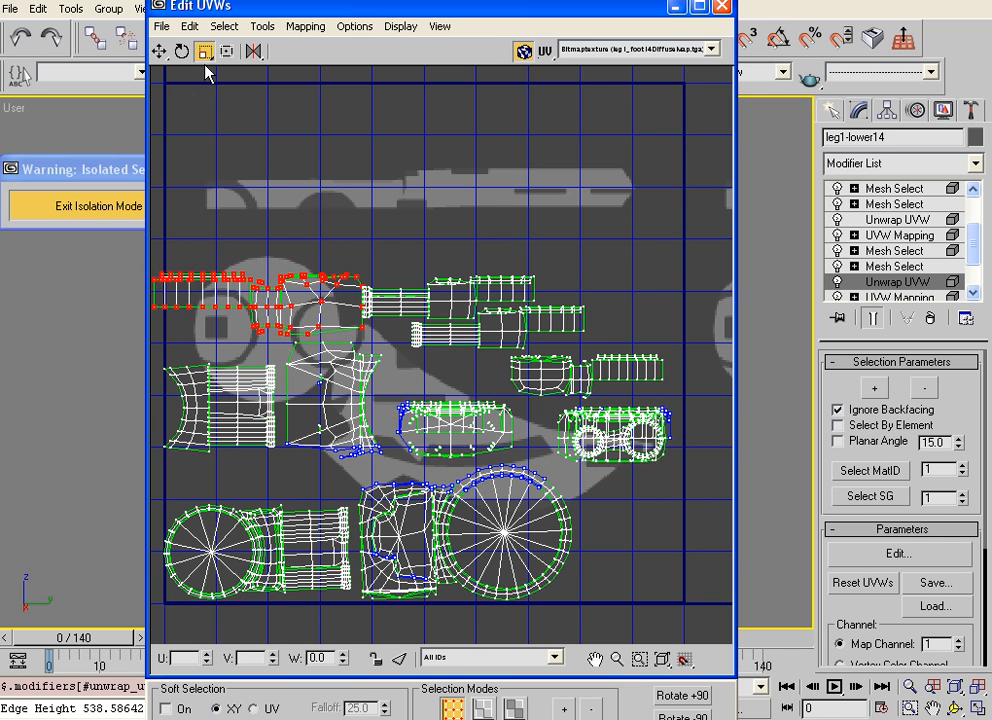
left_click(160, 50)
left_click_drag(230, 307, 376, 195)
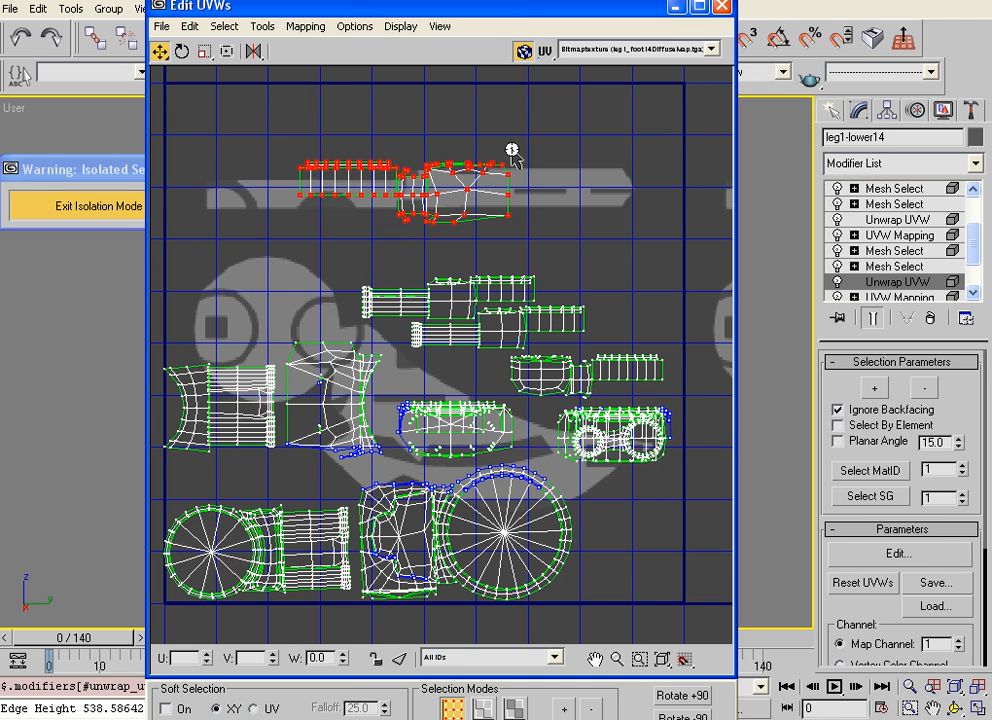
Return to the topmost Unwrap UVW, open its UVs and reset them to load the relocated strip
left_click(915, 279)
scroll(975, 255, "up", 2)
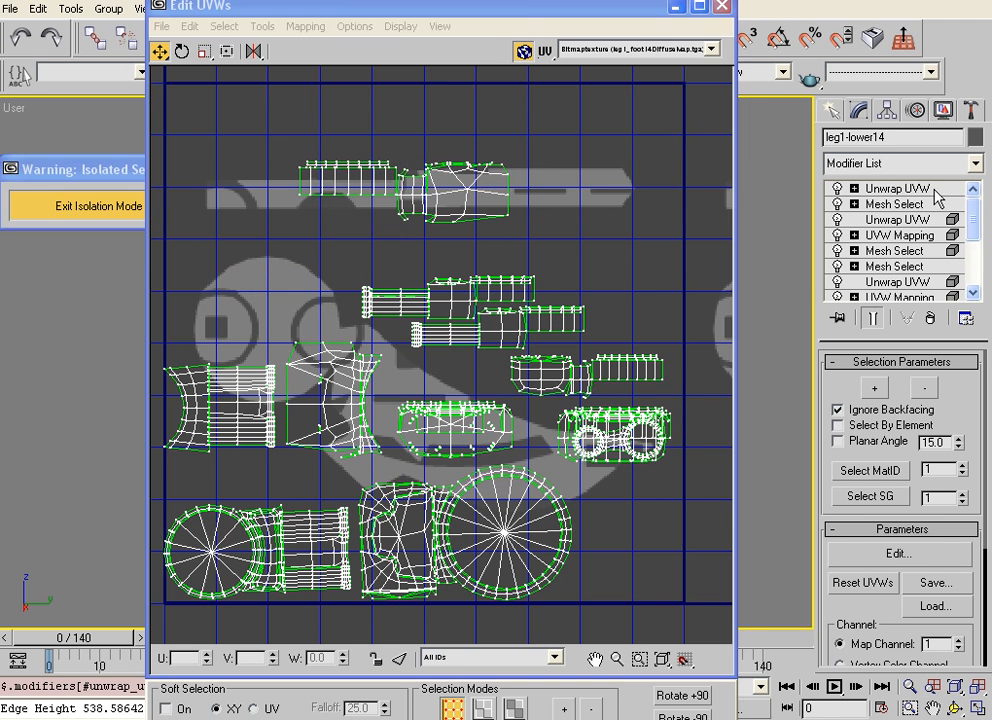
left_click(935, 190)
left_click(897, 552)
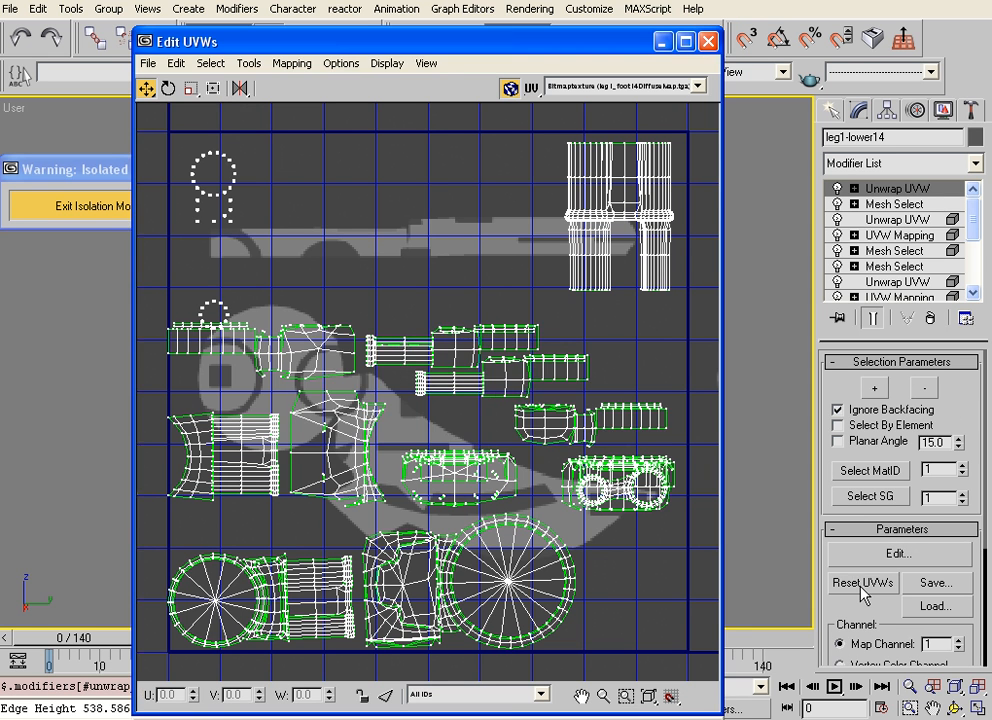
left_click(861, 584)
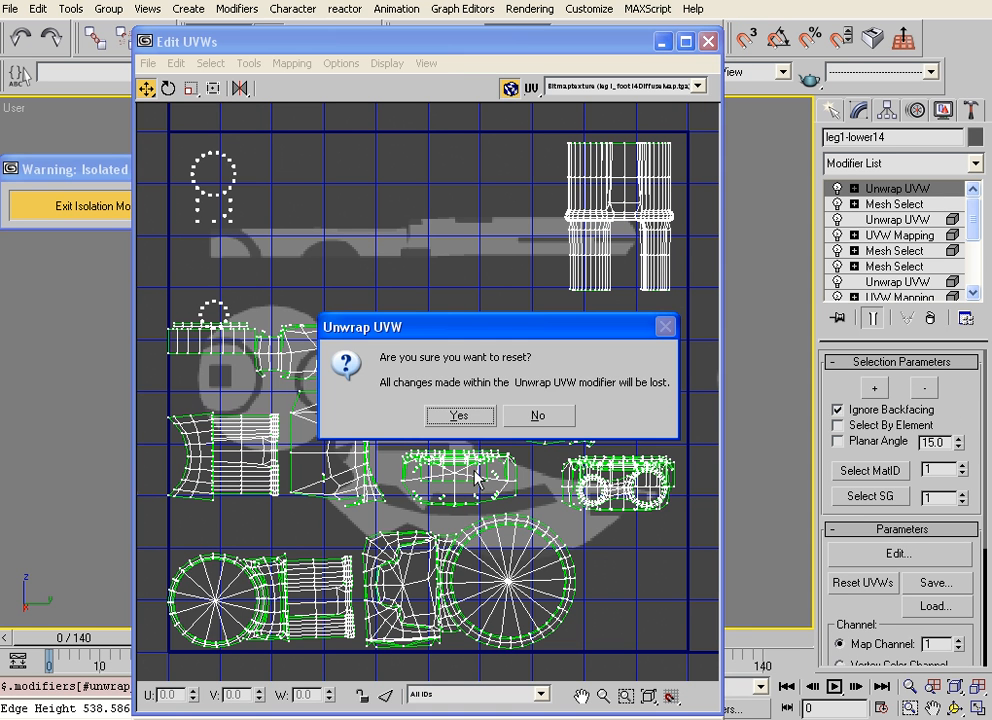
left_click(459, 416)
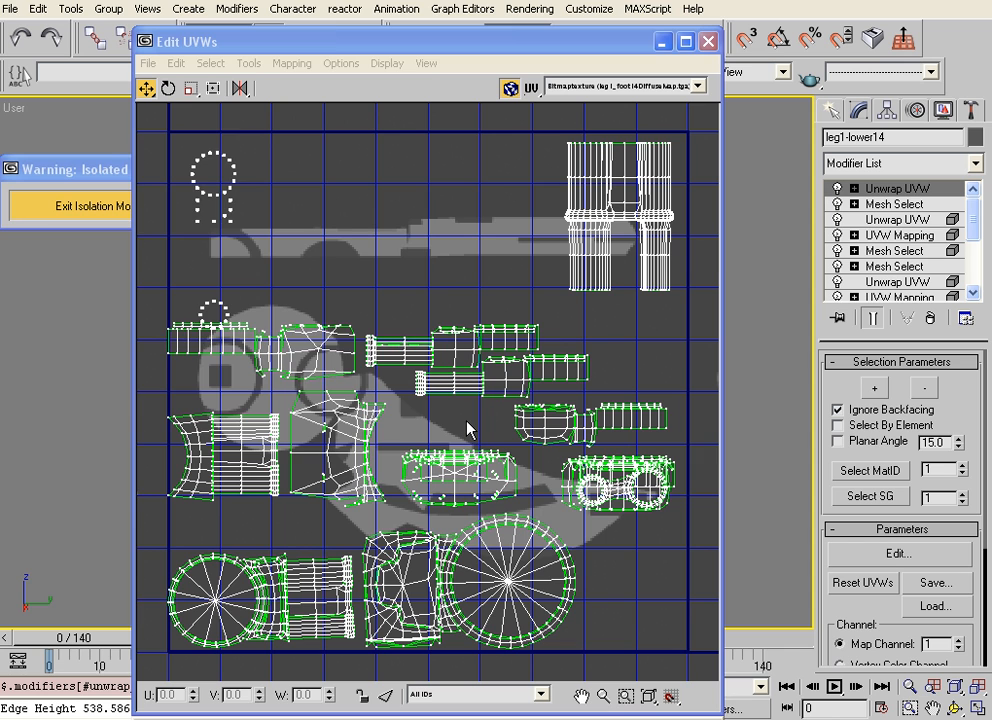
left_click(485, 348)
left_click(385, 228)
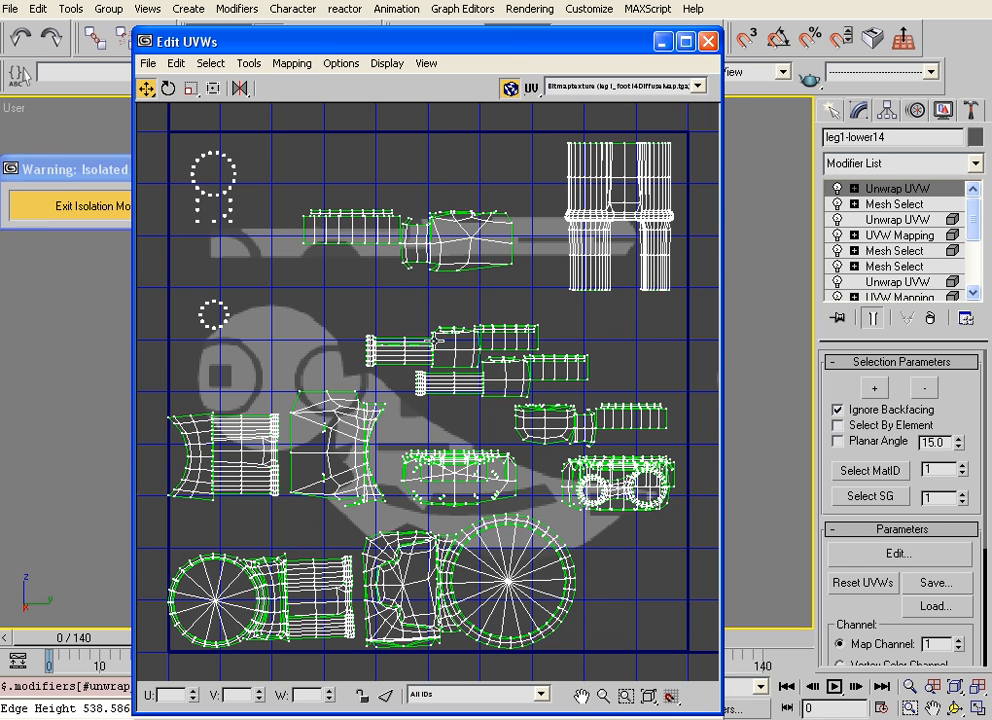
Close the UV editor and save the UV layout as Shin.uvw in the Scorpion folder, replacing the existing file
left_click(708, 41)
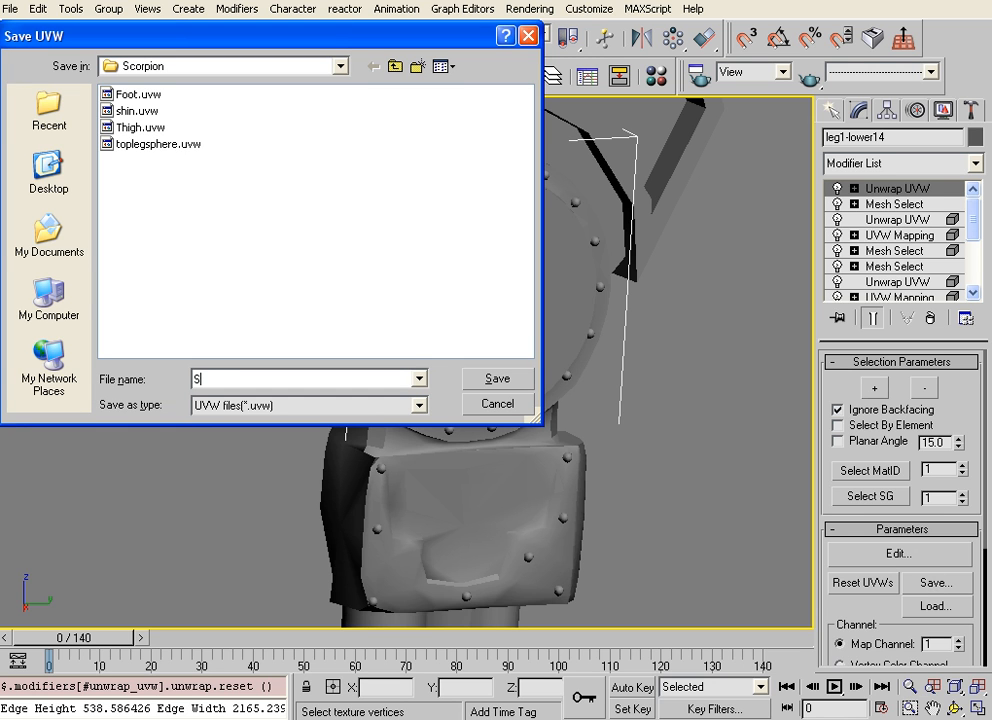
key("Return")
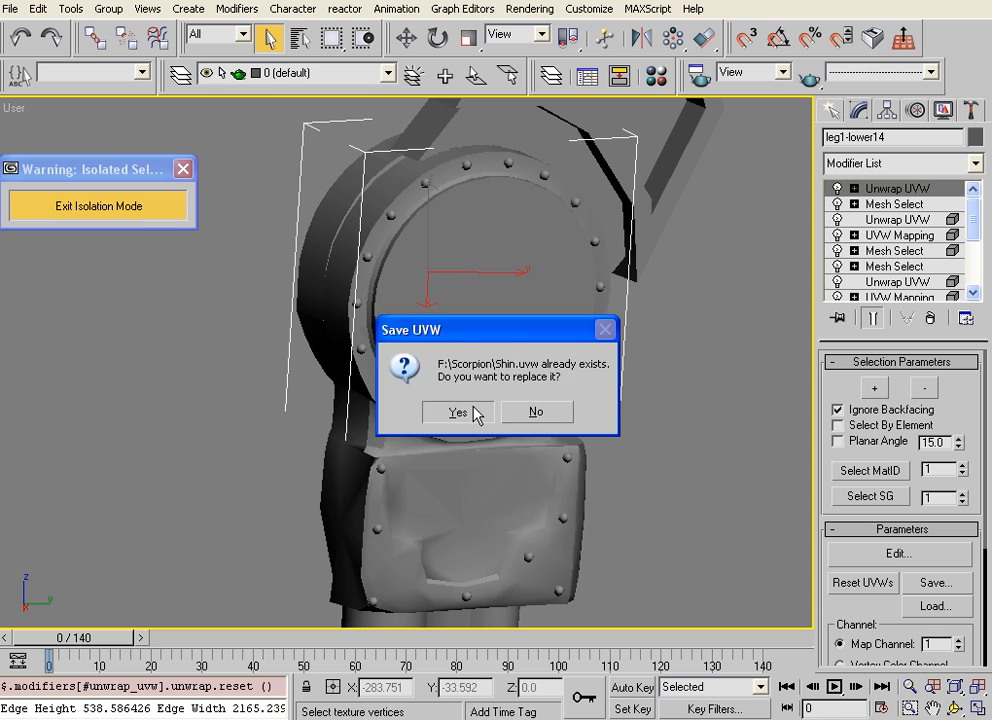
left_click(472, 412)
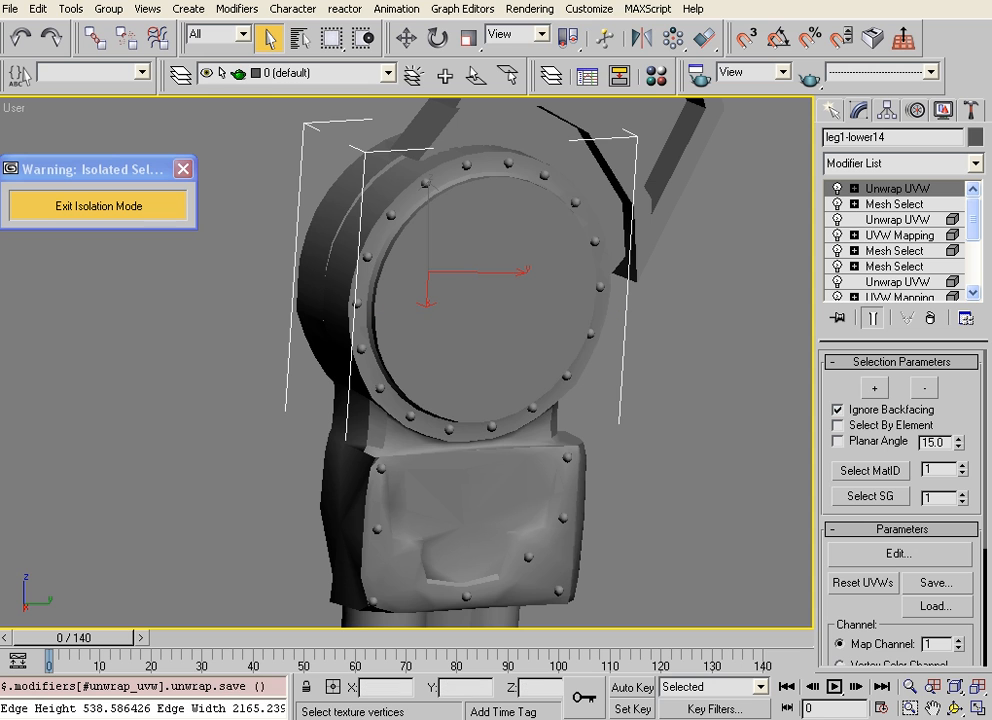
Open Render To Texture for the lower leg and turn off automatic unwrap mapping
left_click(528, 9)
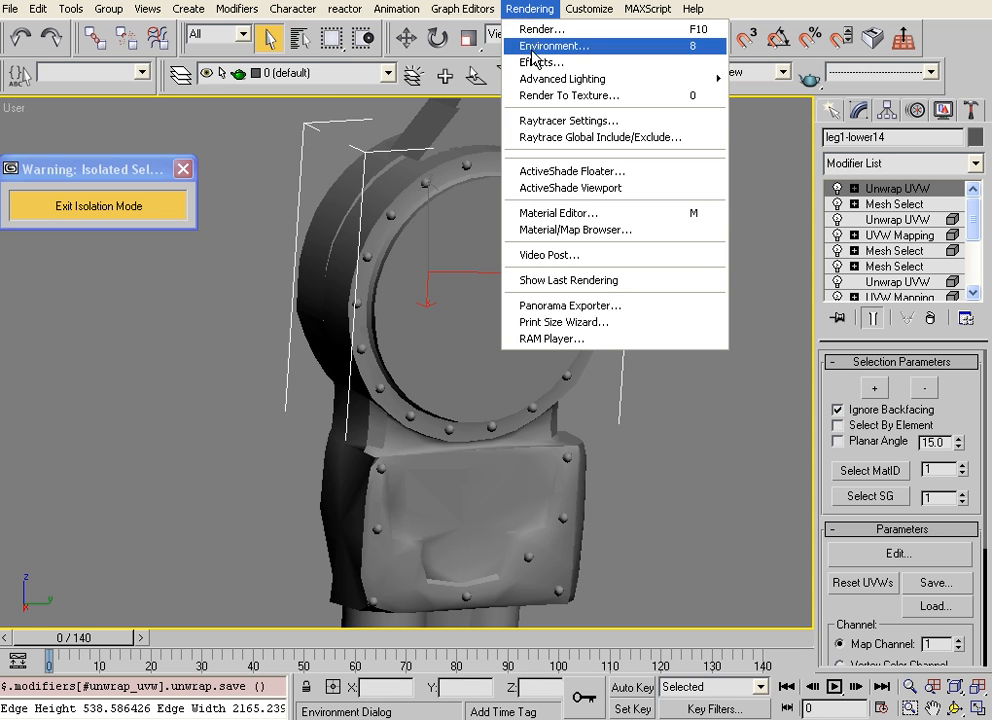
left_click(548, 97)
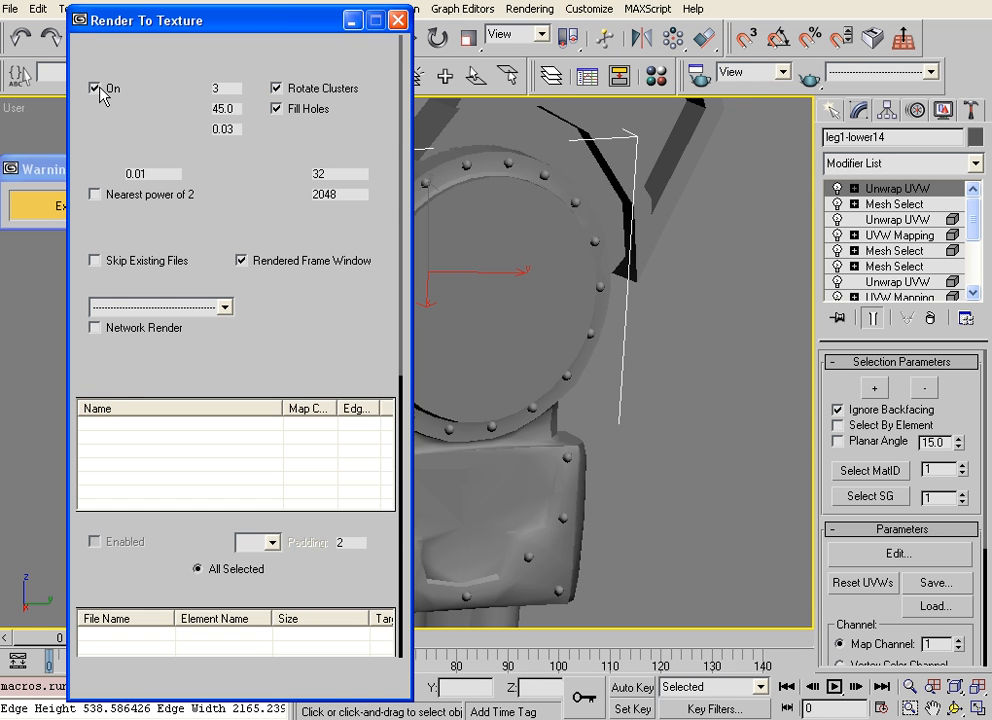
left_click(95, 88)
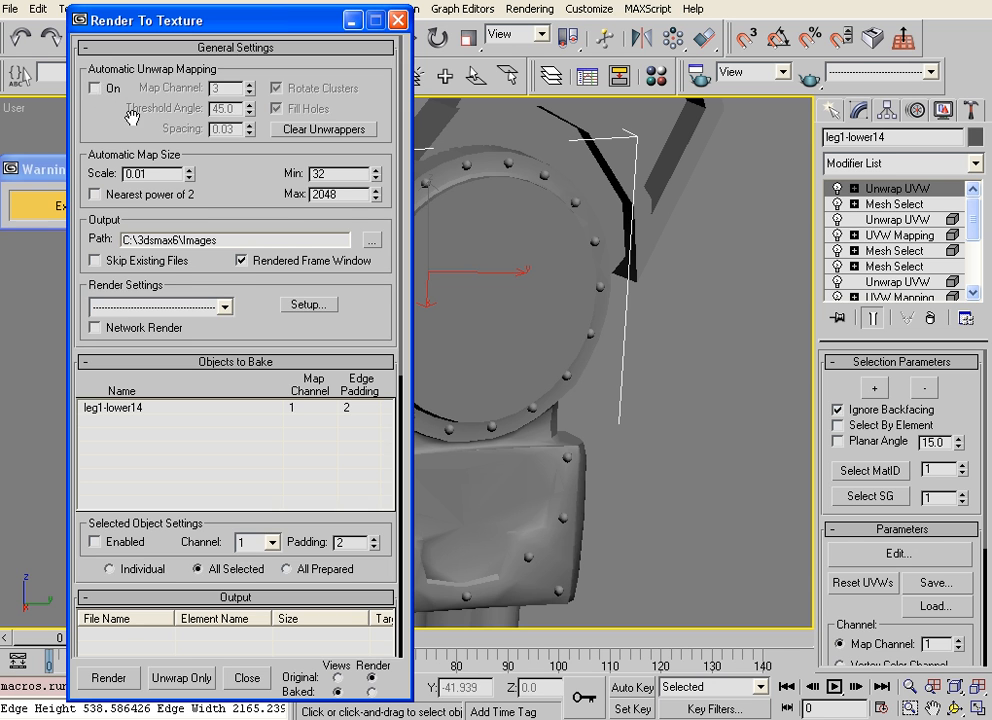
Add a DiffuseMap texture element to the bake output and set its size to 1024x1024
scroll(133, 310, "down", 3)
scroll(111, 590, "down", 1)
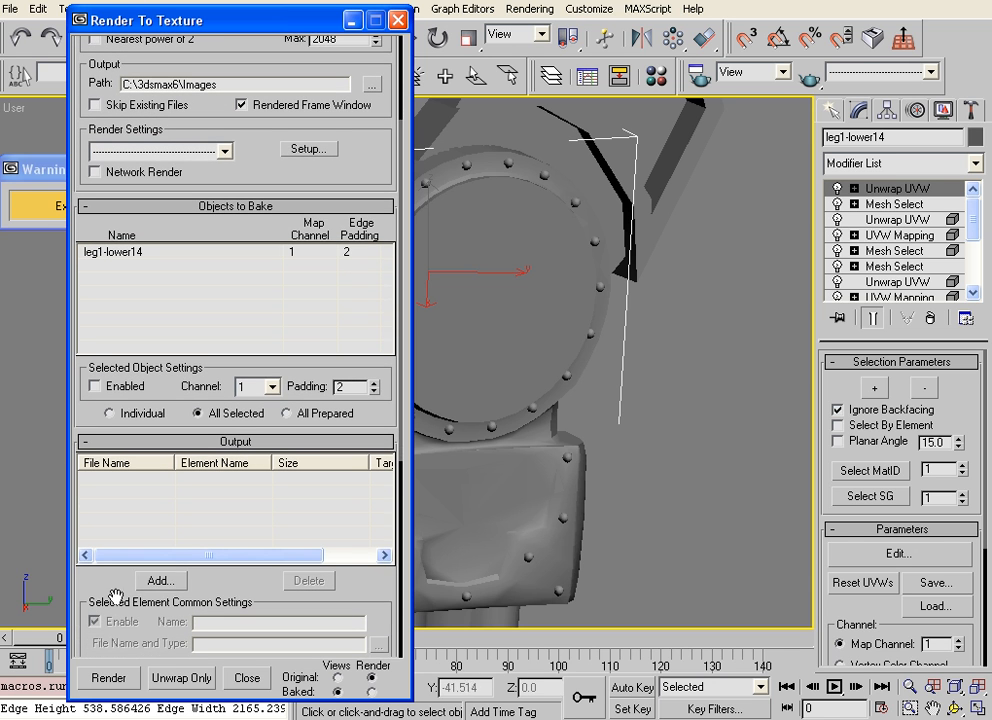
left_click(162, 580)
left_click(441, 302)
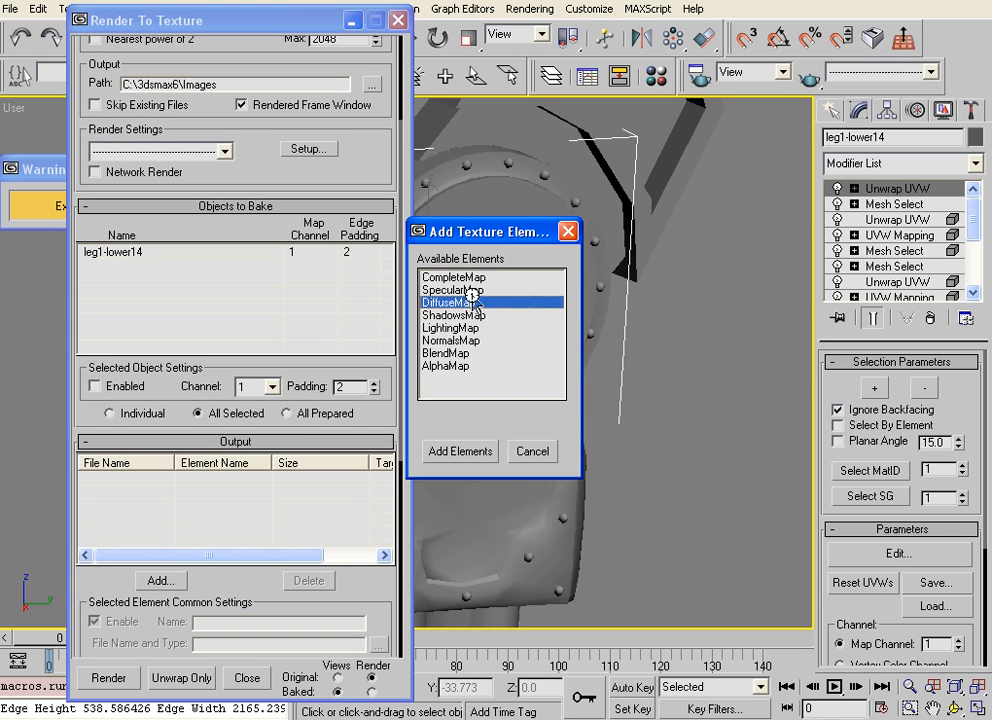
left_click(460, 451)
scroll(122, 600, "down", 7)
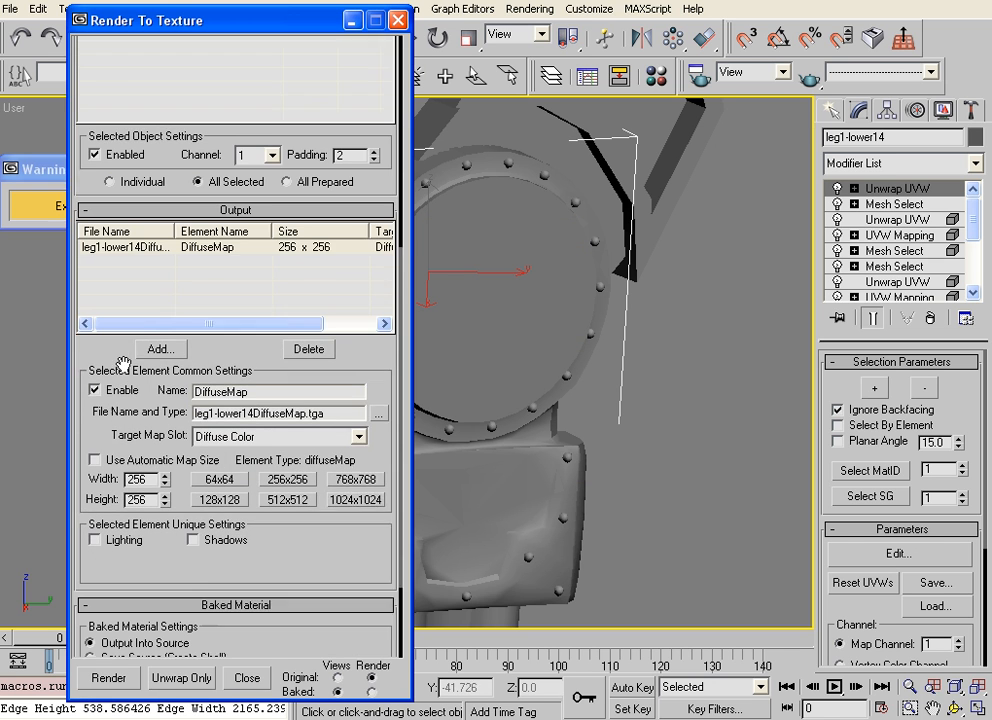
left_click(332, 414)
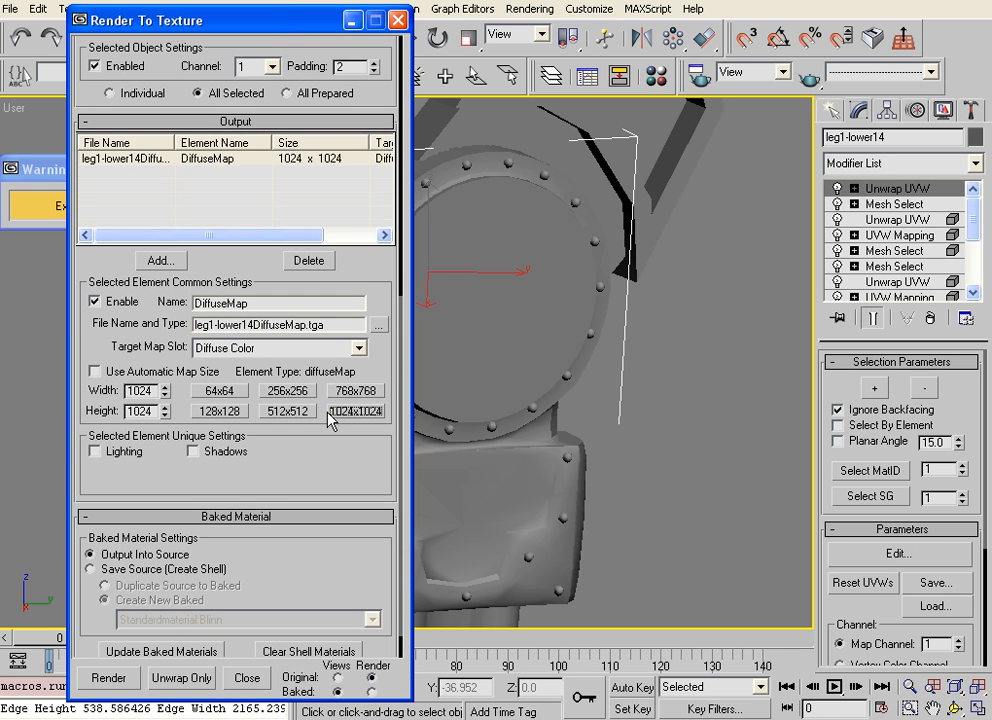
Set the output path for the baked texture to F:\scorpion
scroll(172, 372, "up", 8)
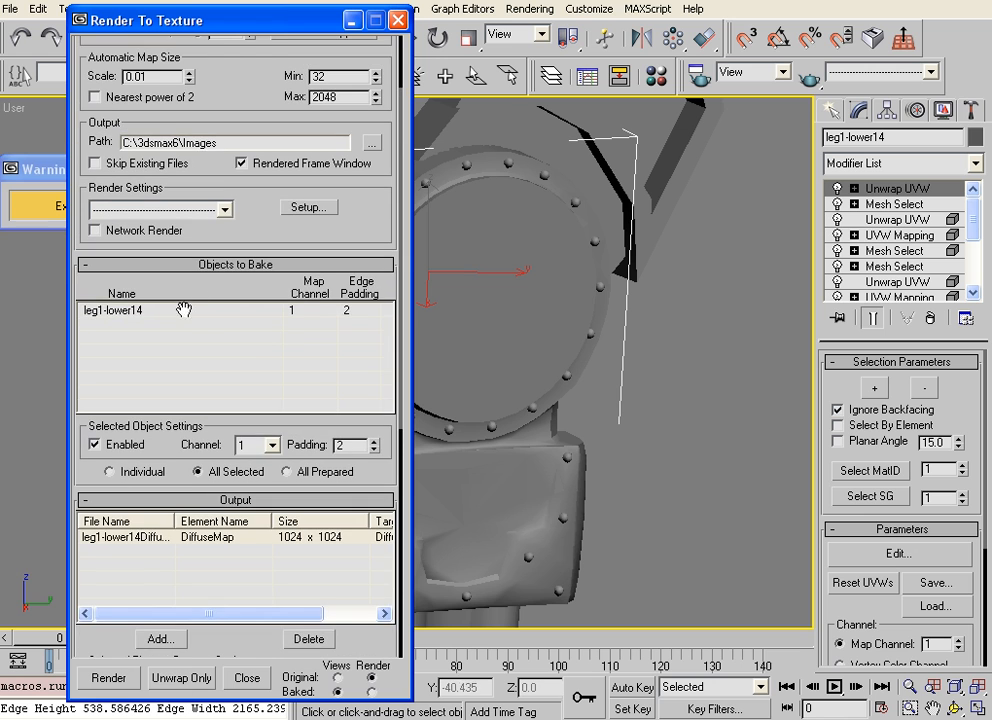
scroll(240, 201, "up", 1)
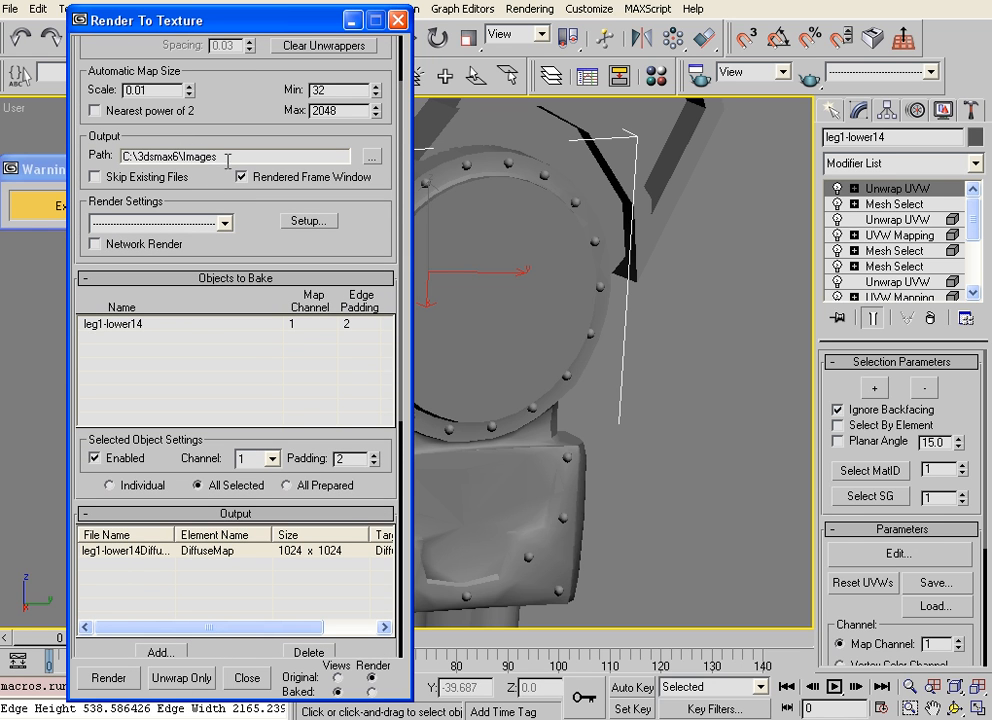
left_click_drag(226, 156, 122, 156)
type("F:\\scorpion")
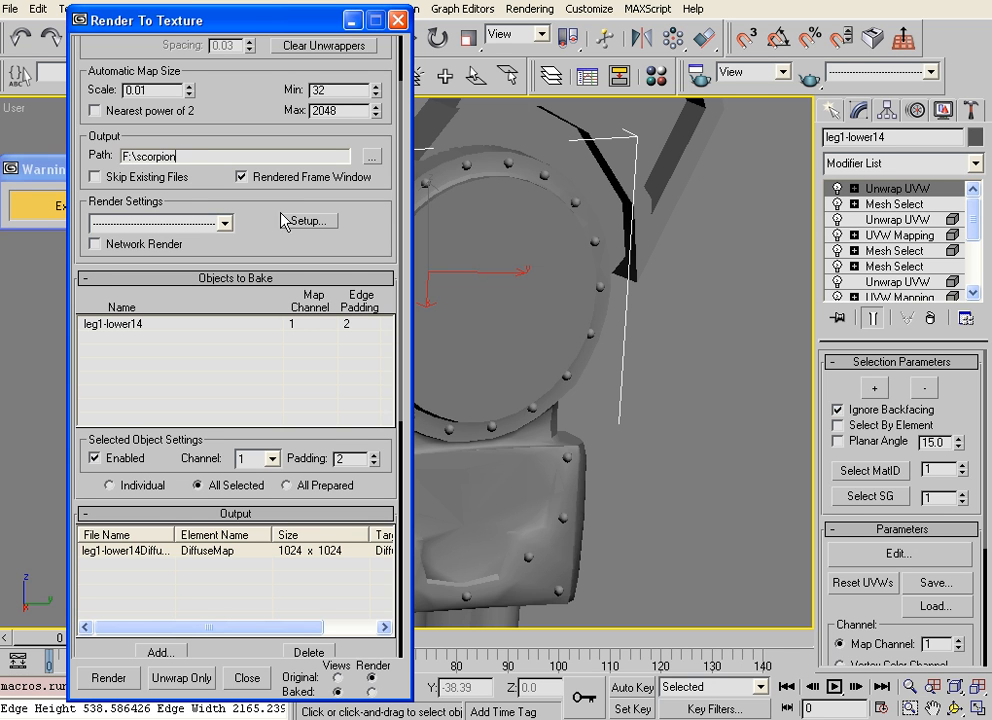
Render the lower leg's diffuse map to texture, continuing despite the missing map coordinates
scroll(263, 162, "down", 5)
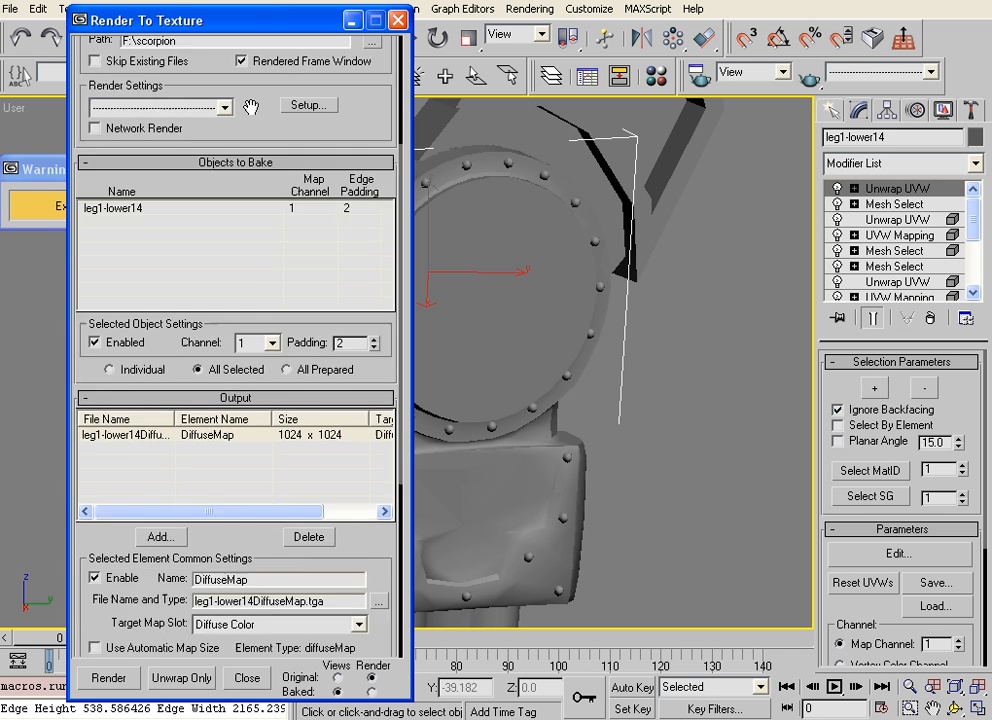
scroll(229, 648, "down", 3)
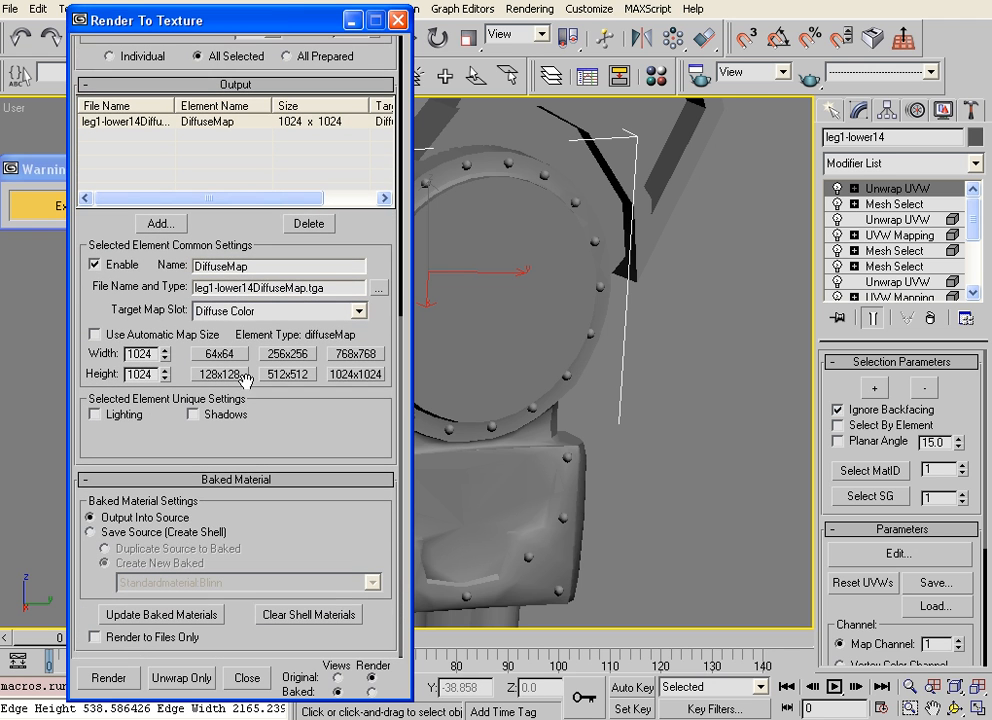
left_click(110, 677)
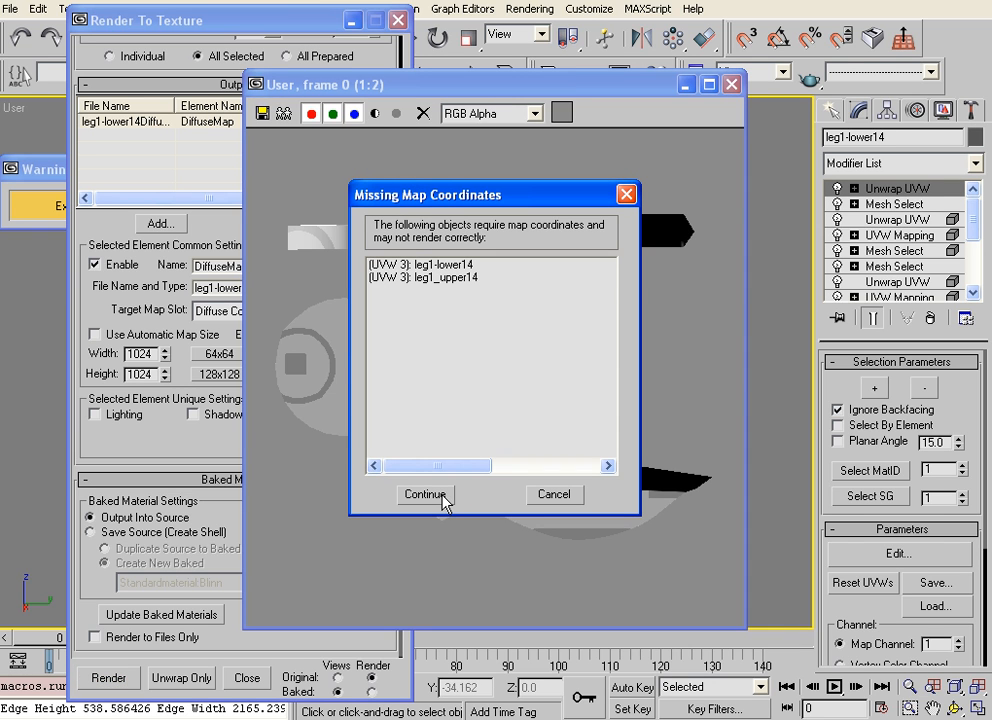
left_click(425, 494)
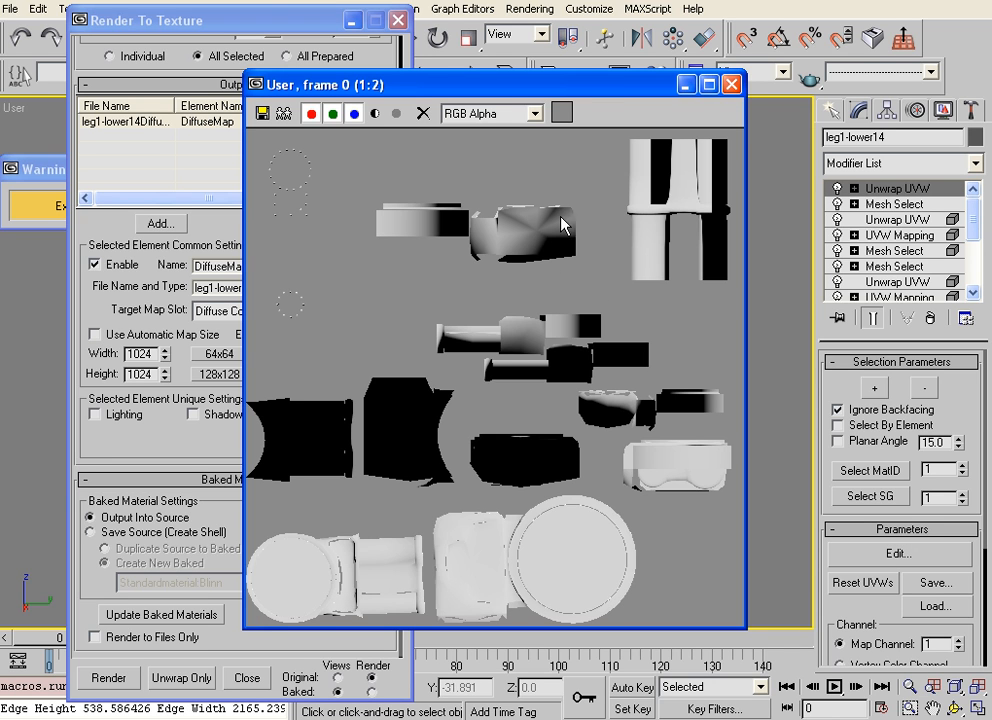
Save the rendered texture image as Shin.jpg in the Scorpion folder
left_click(262, 113)
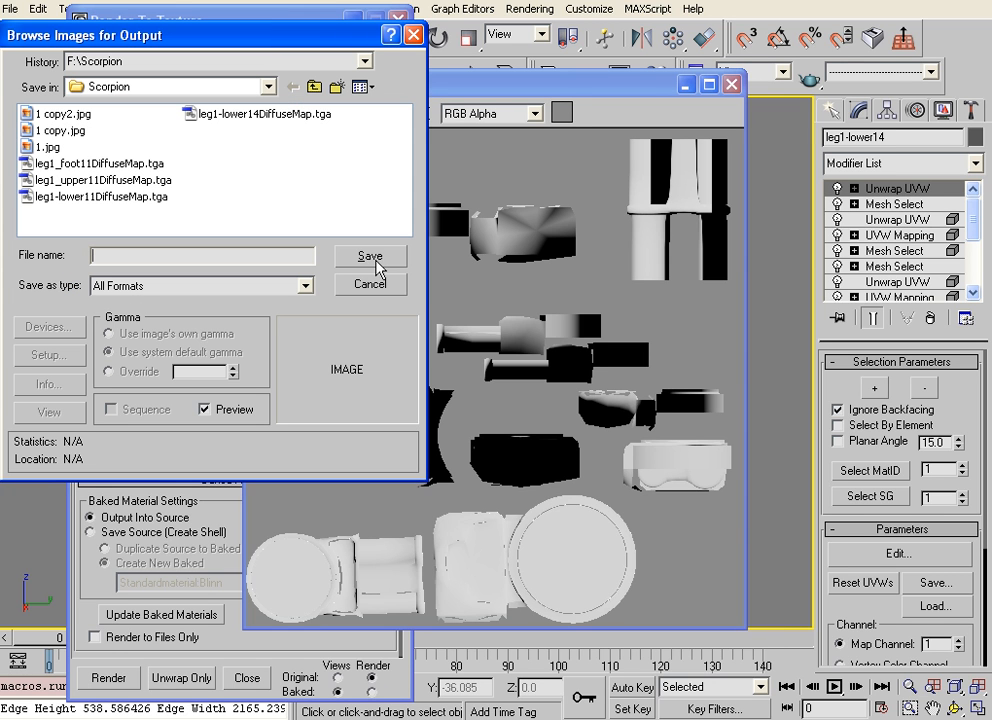
type("Shin.jpg")
left_click(388, 264)
left_click(176, 370)
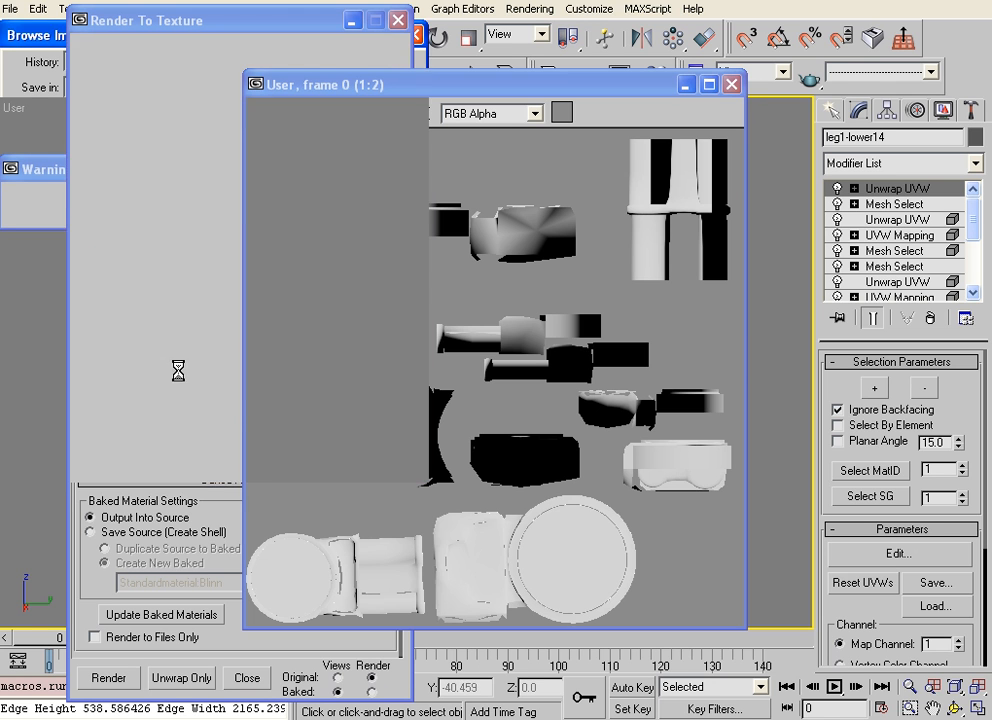
Close the rendered image window and the Render To Texture dialog
left_click(732, 85)
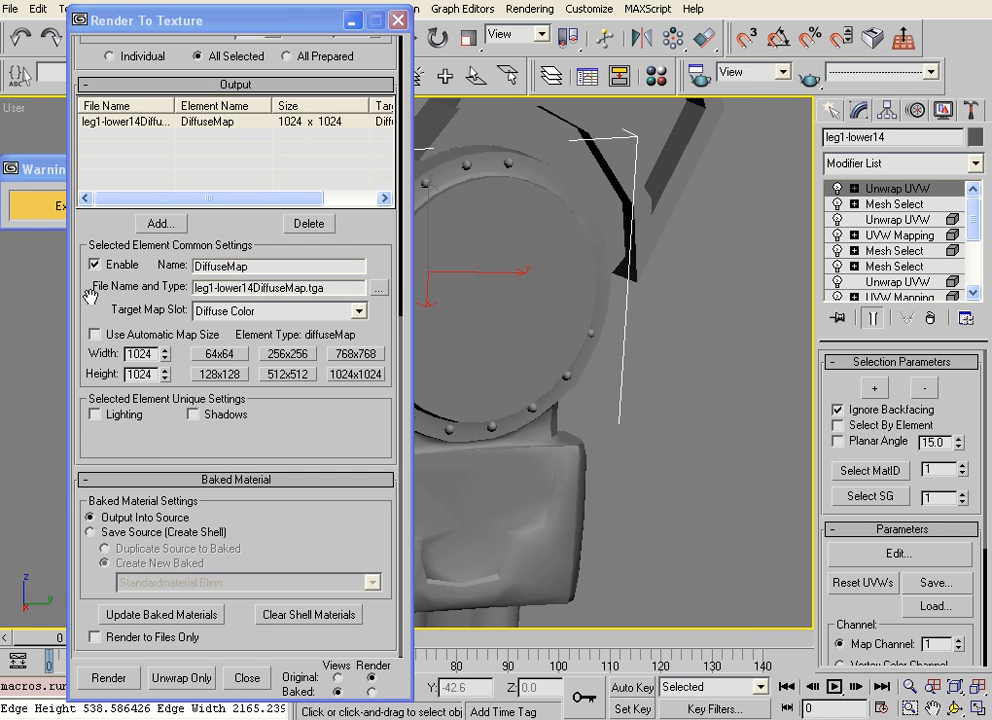
scroll(100, 310, "up", 5)
scroll(163, 366, "up", 4)
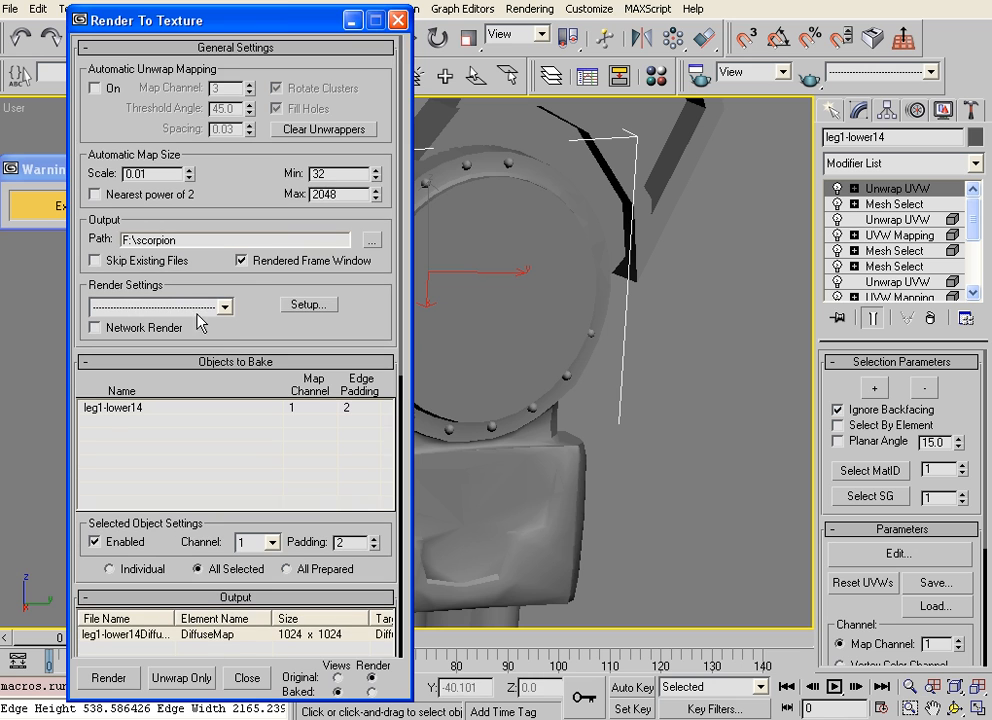
left_click(399, 14)
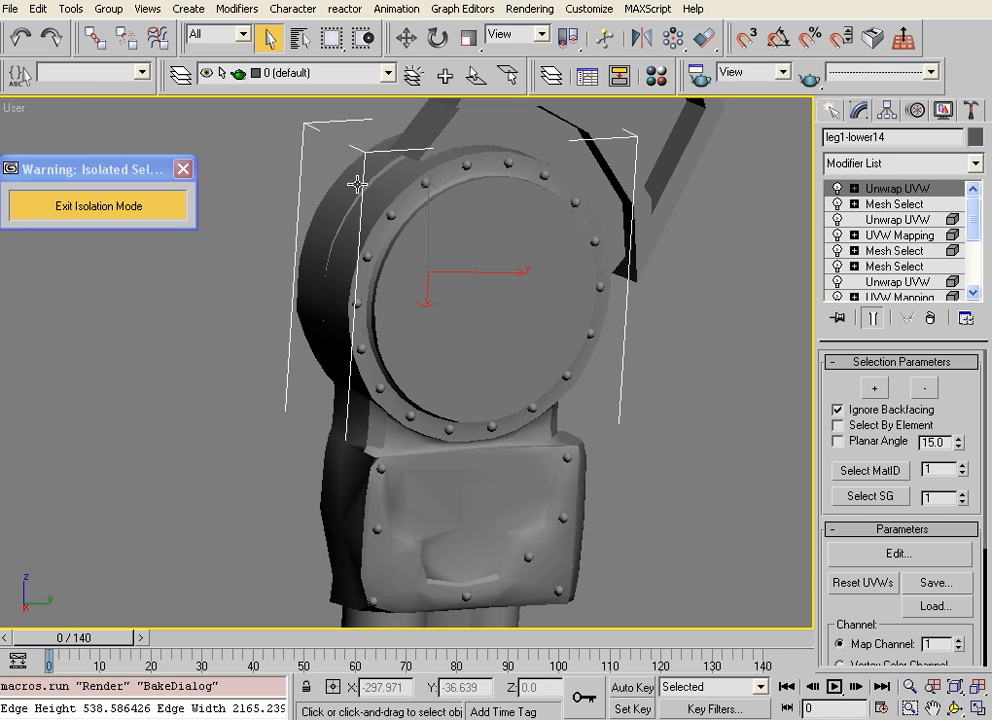